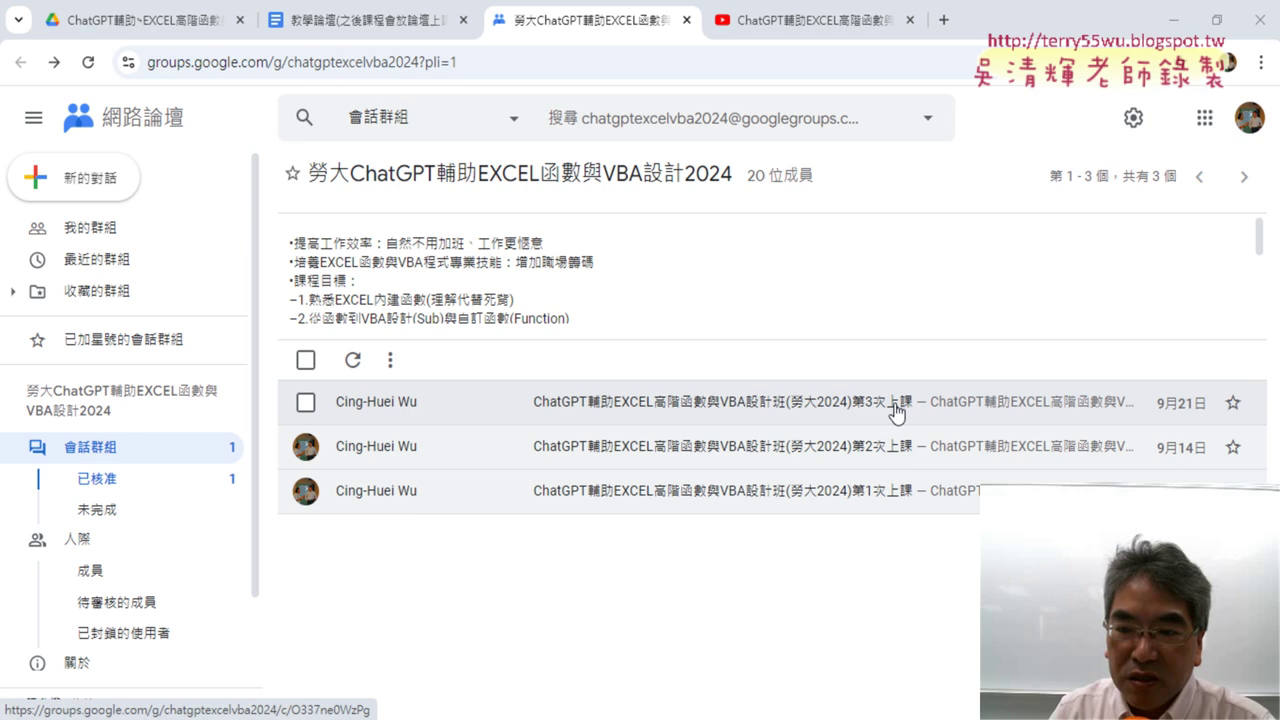
Step: Open the 第3次上課 conversation in the group's thread list
{"action": "left_click", "coordinate": [896, 413]}
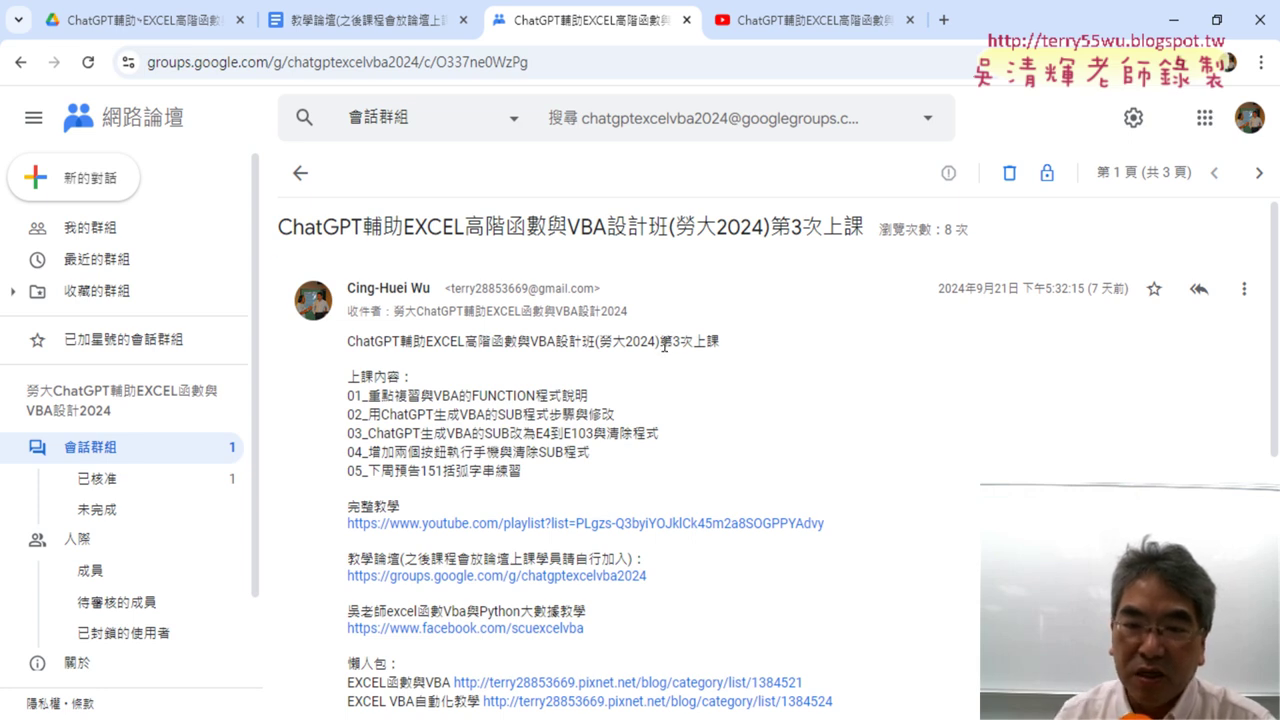
{"action": "left_click_drag", "start_coordinate": [660, 341], "coordinate": [725, 342]}
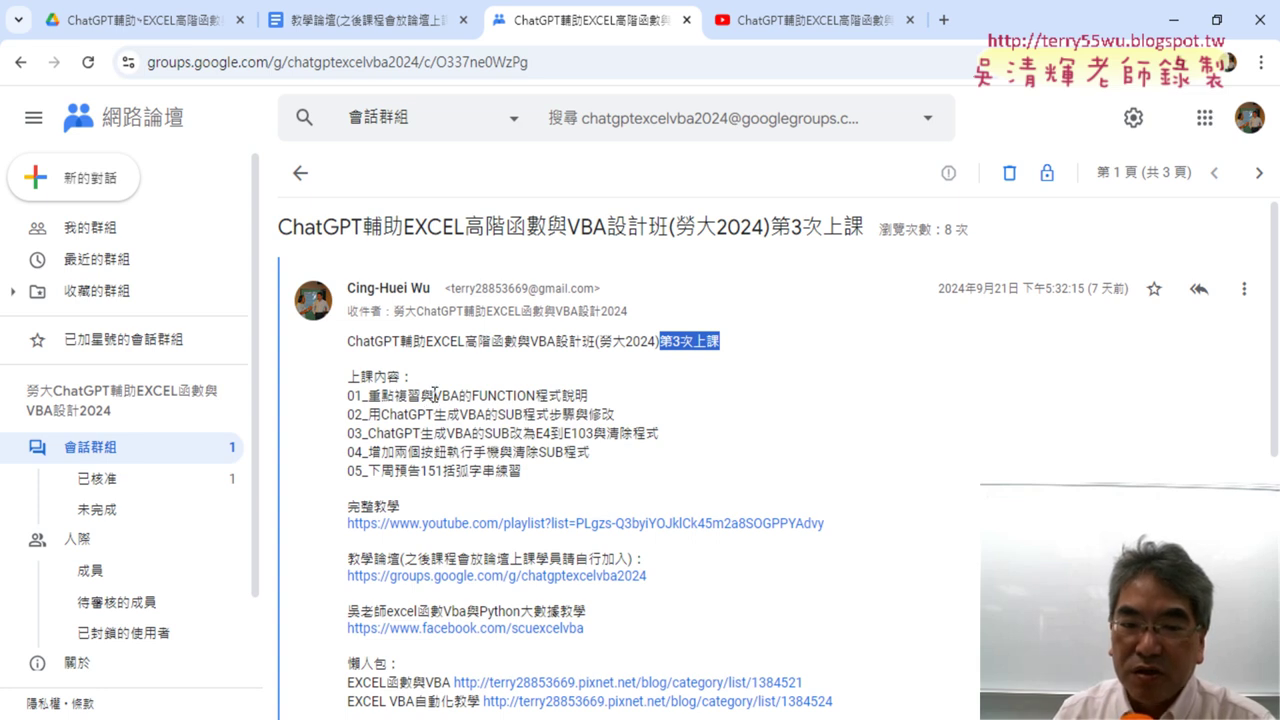
{"action": "left_click_drag", "start_coordinate": [434, 395], "coordinate": [566, 397]}
{"action": "left_click", "coordinate": [640, 410]}
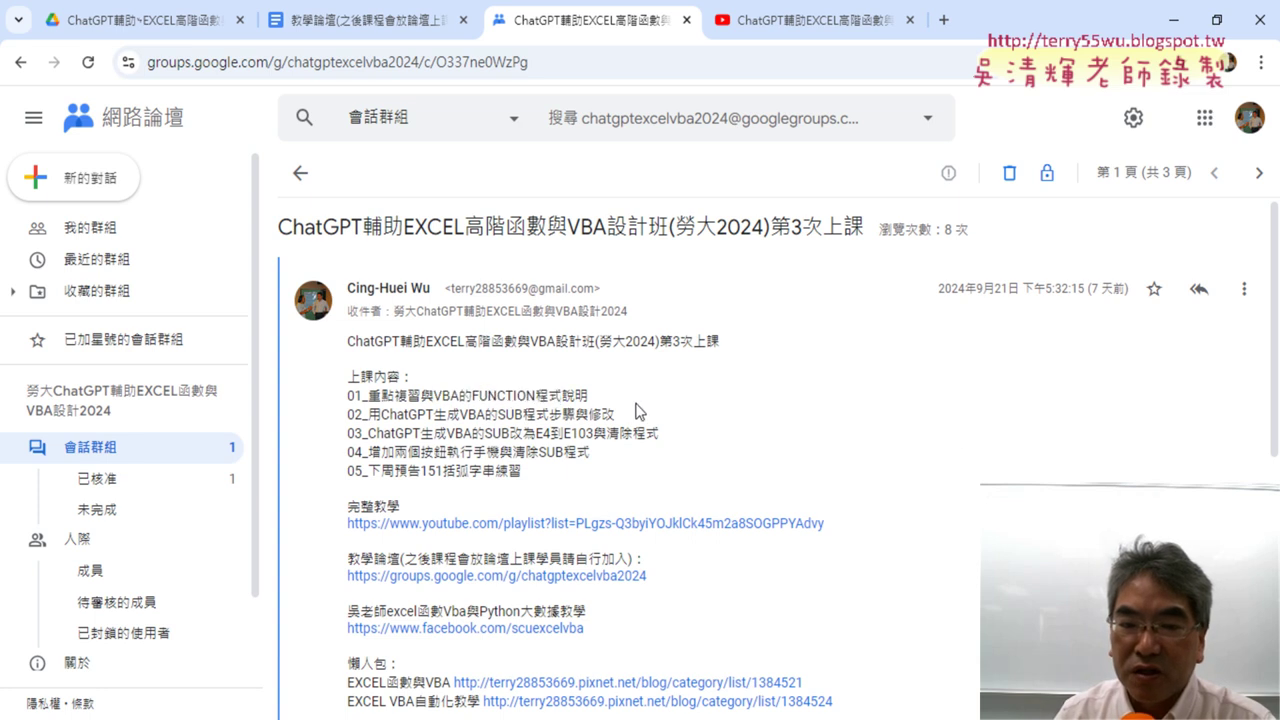
{"action": "left_click_drag", "start_coordinate": [434, 395], "coordinate": [561, 396]}
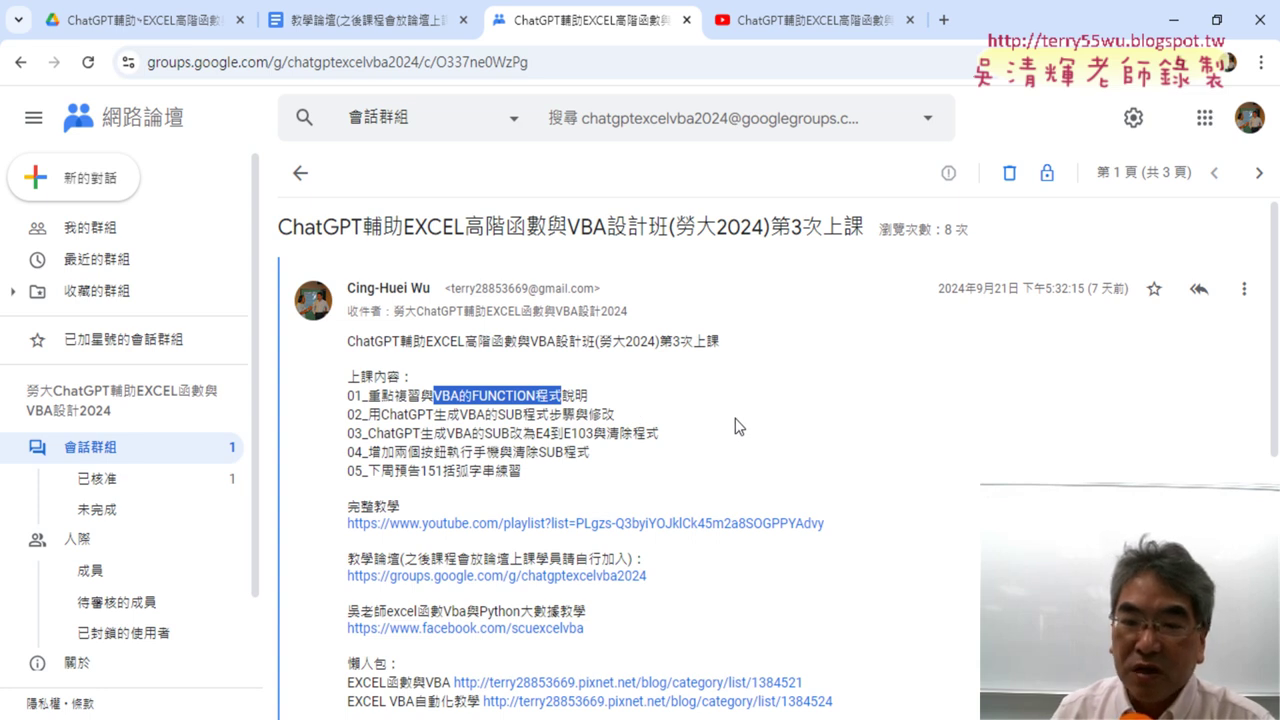
{"action": "left_click", "coordinate": [565, 410]}
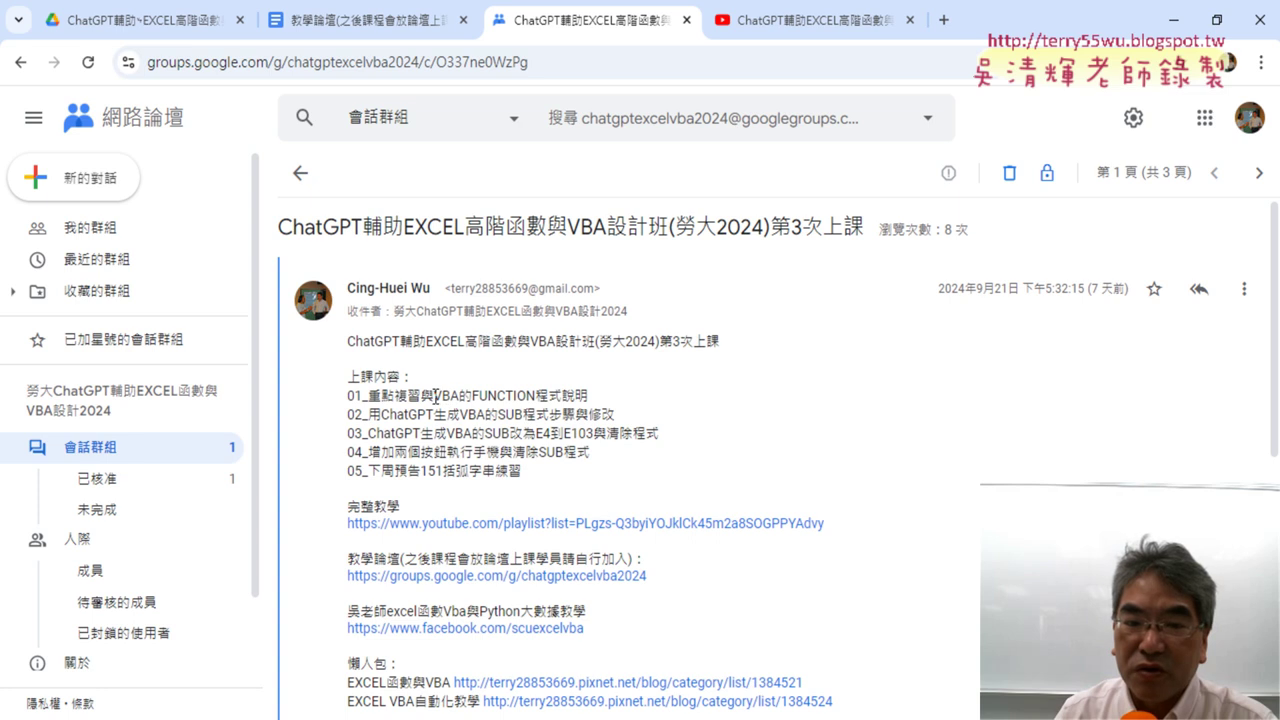
{"action": "left_click_drag", "start_coordinate": [435, 396], "coordinate": [562, 396]}
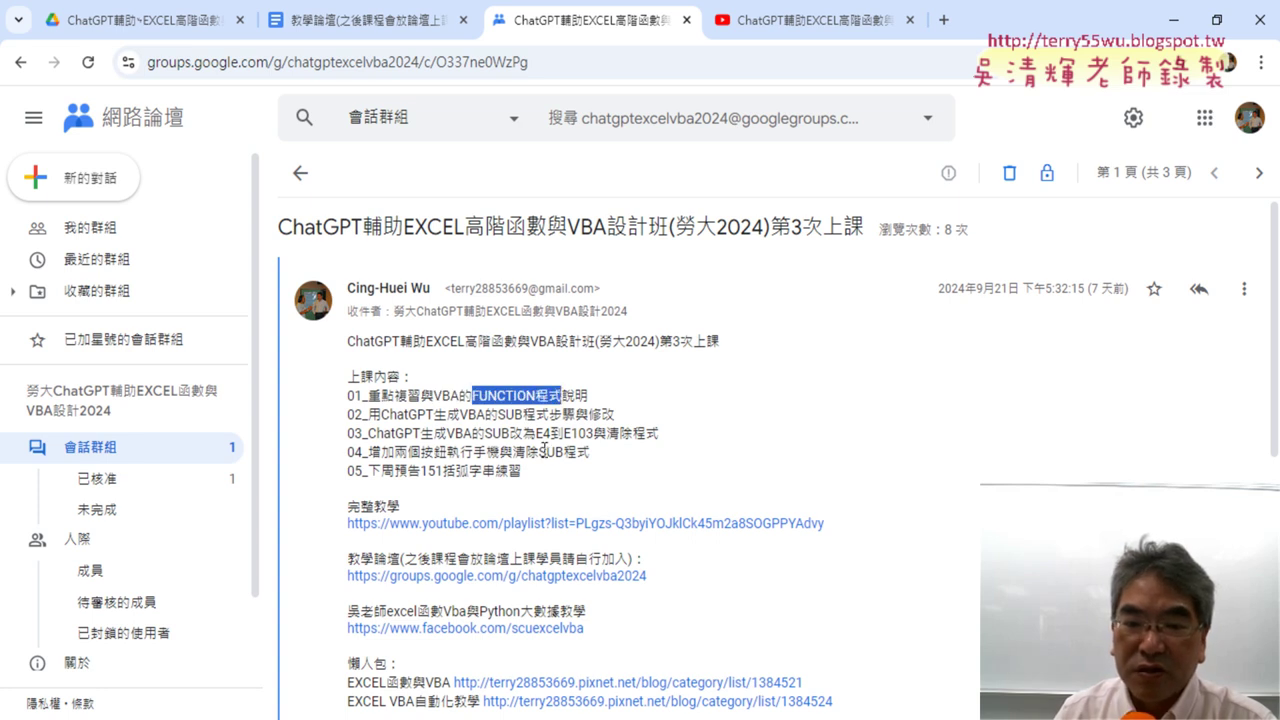
{"action": "left_click_drag", "start_coordinate": [539, 452], "coordinate": [590, 452]}
{"action": "left_click_drag", "start_coordinate": [433, 396], "coordinate": [561, 396]}
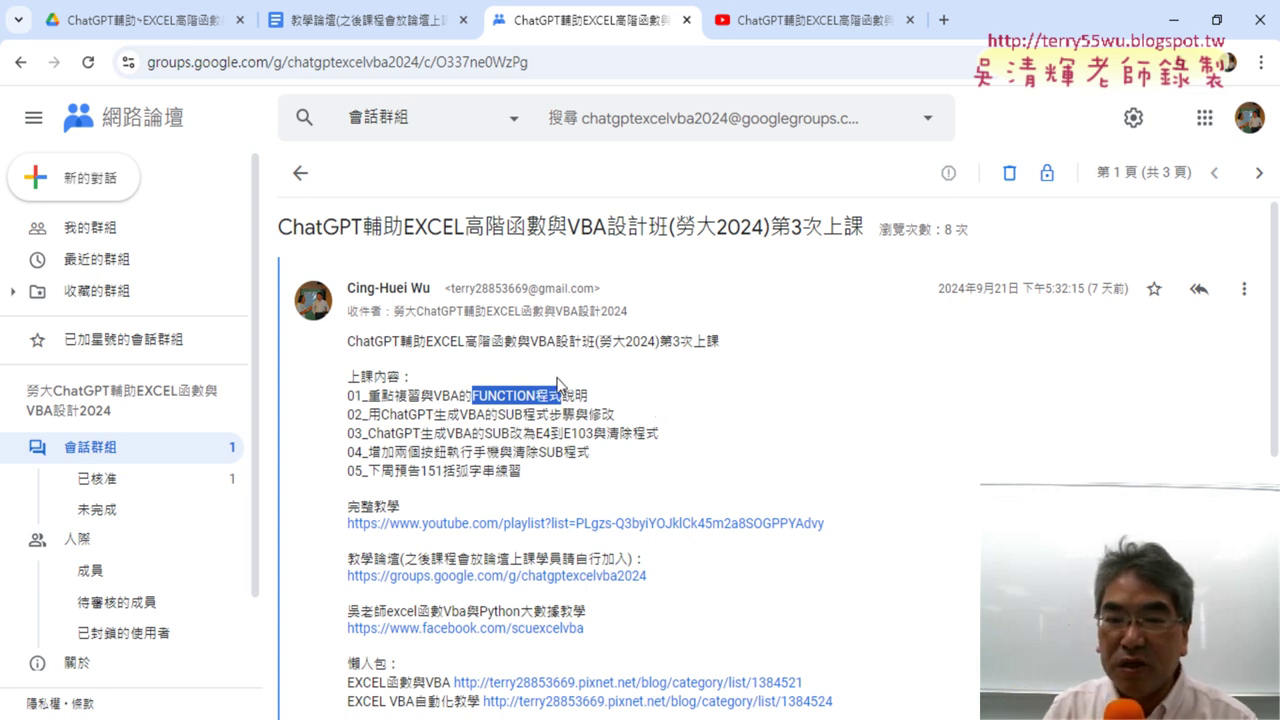
{"action": "left_click", "coordinate": [433, 395]}
{"action": "left_click_drag", "start_coordinate": [433, 395], "coordinate": [562, 396]}
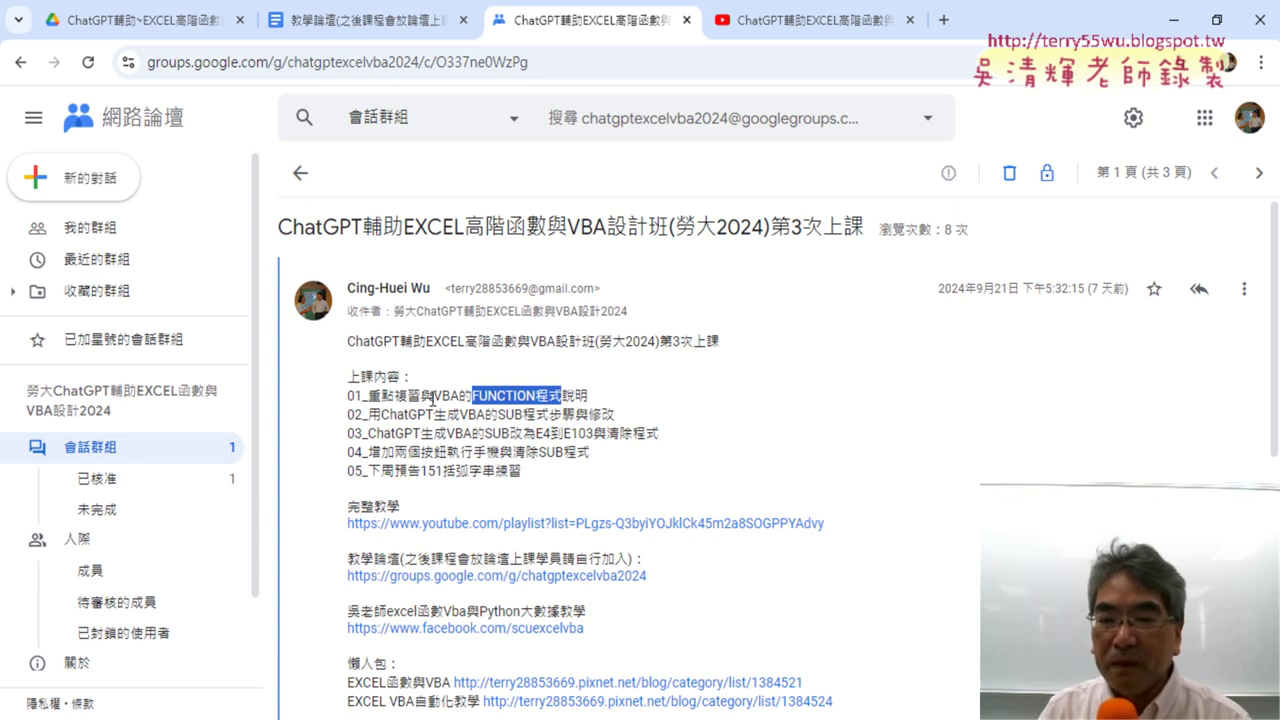
{"action": "left_click_drag", "start_coordinate": [433, 395], "coordinate": [562, 395]}
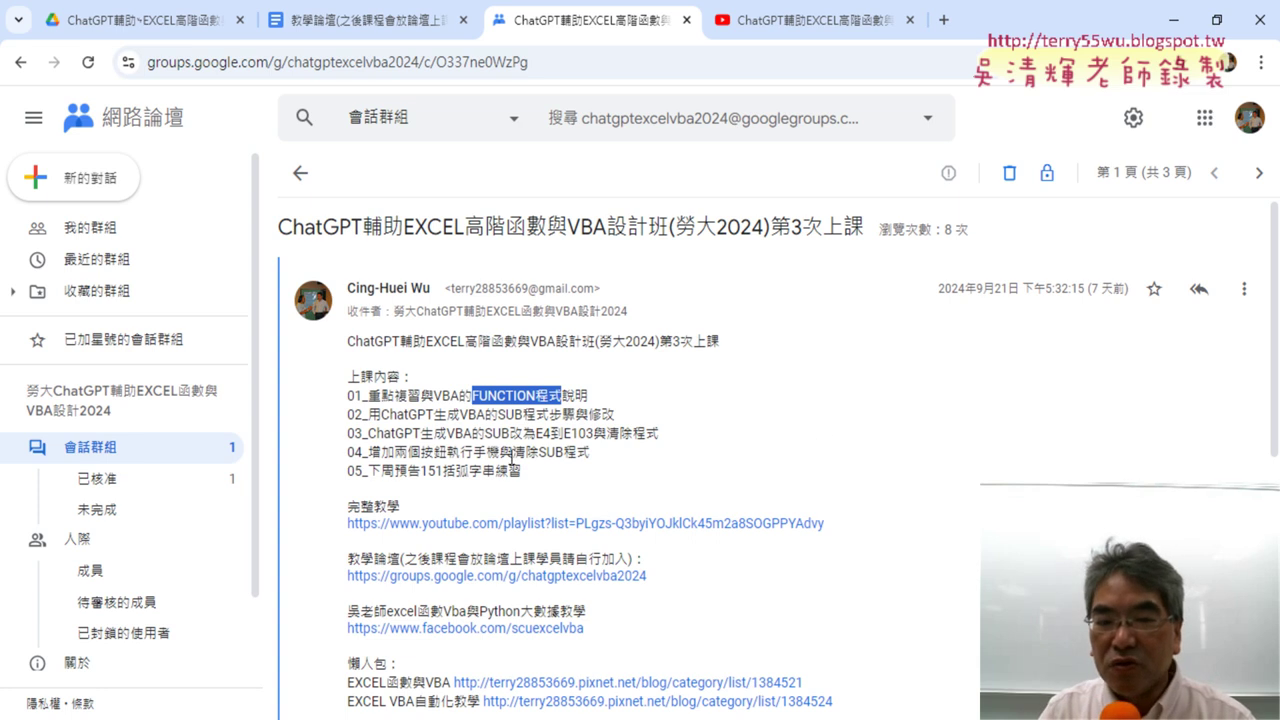
{"action": "left_click_drag", "start_coordinate": [381, 414], "coordinate": [460, 418]}
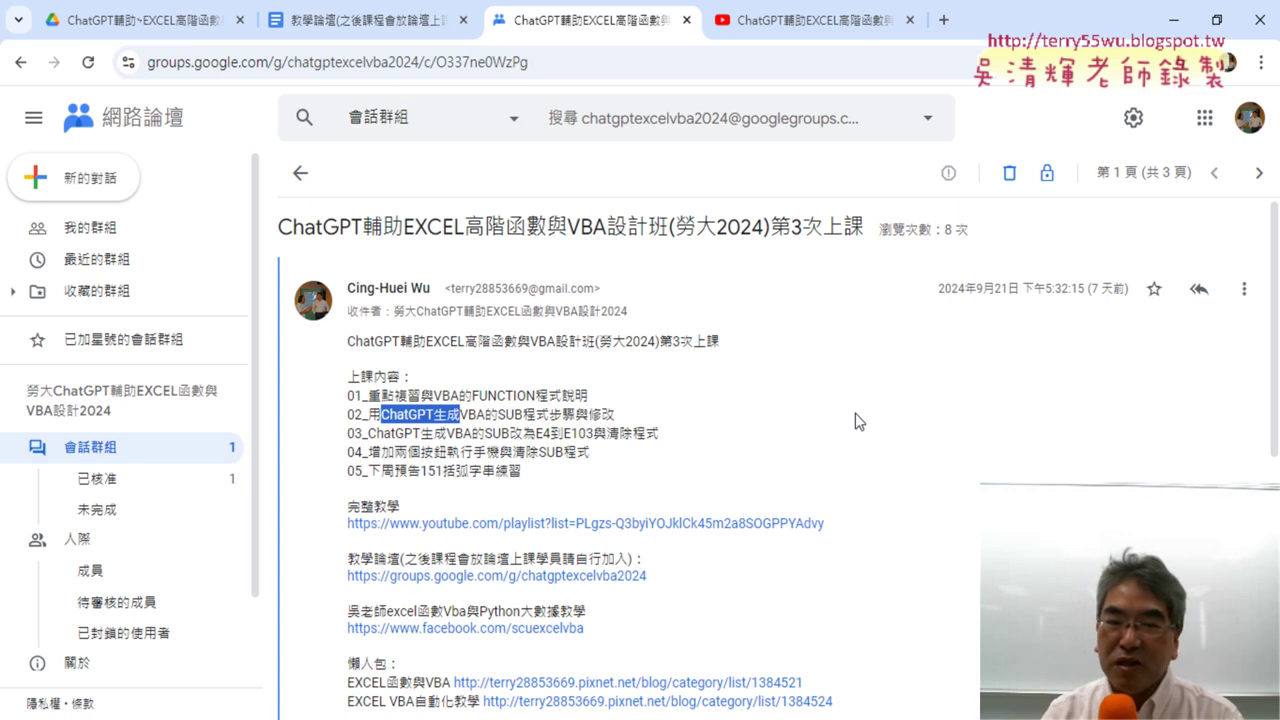
Step: Highlight VBA的SUB程式 in topic line 02, then switch to the Google Drive course folder
{"action": "left_click", "coordinate": [464, 420]}
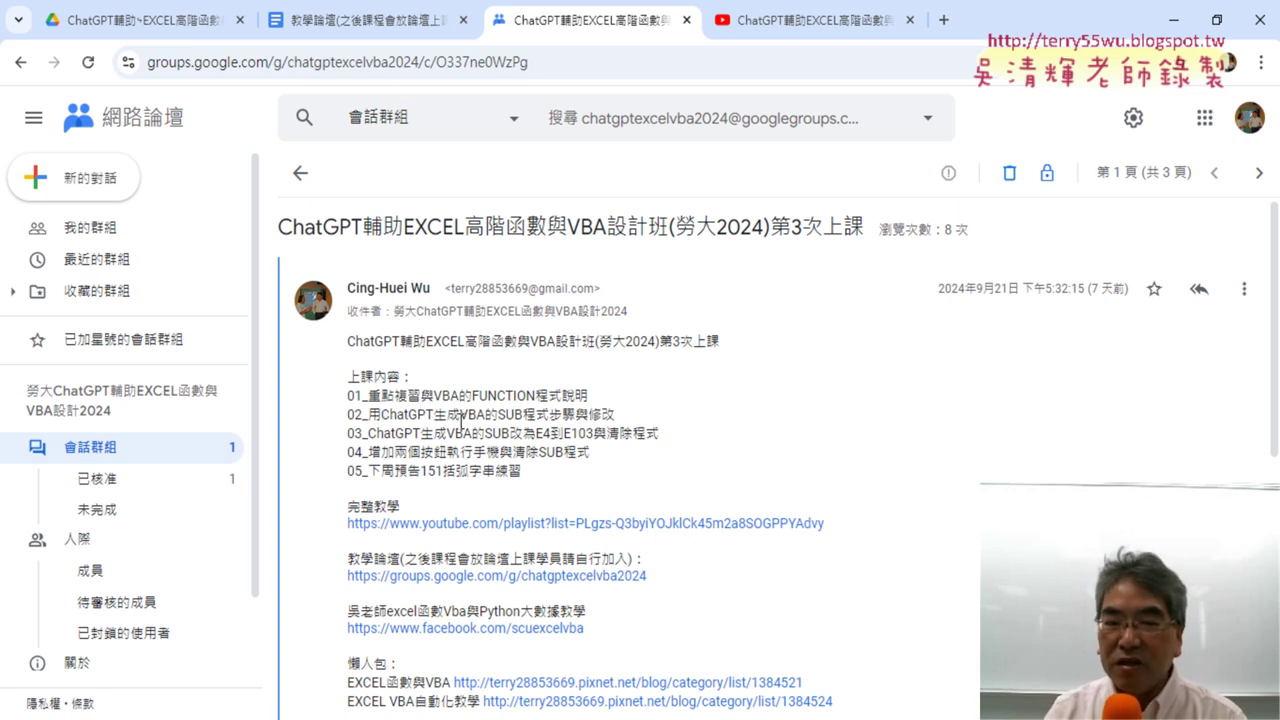
{"action": "left_click_drag", "start_coordinate": [461, 420], "coordinate": [469, 420]}
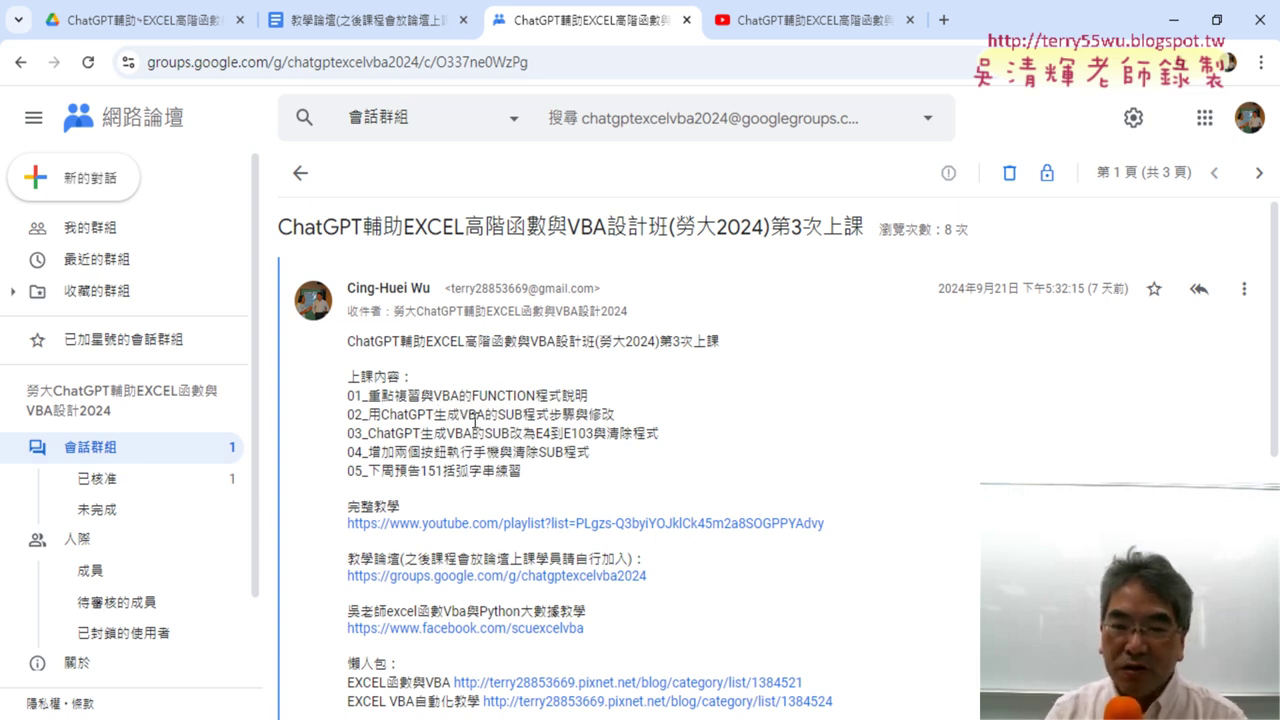
{"action": "left_click_drag", "start_coordinate": [460, 414], "coordinate": [549, 417]}
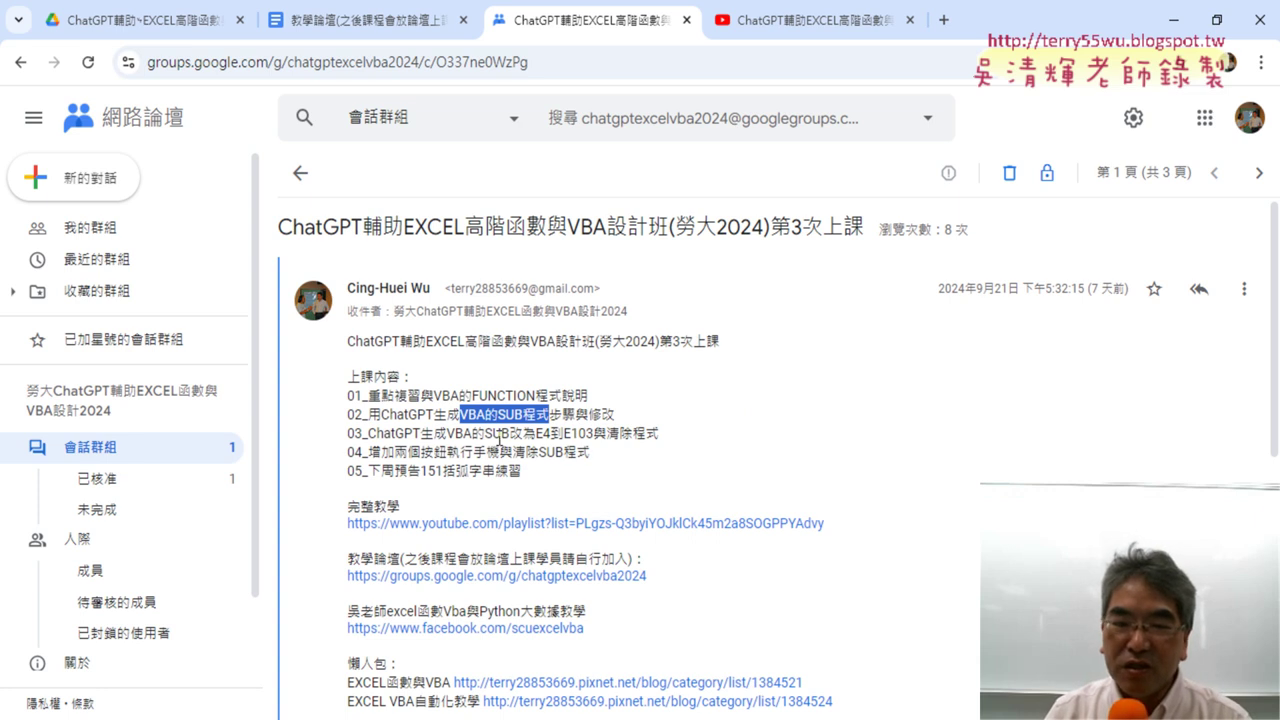
{"action": "left_click", "coordinate": [163, 20]}
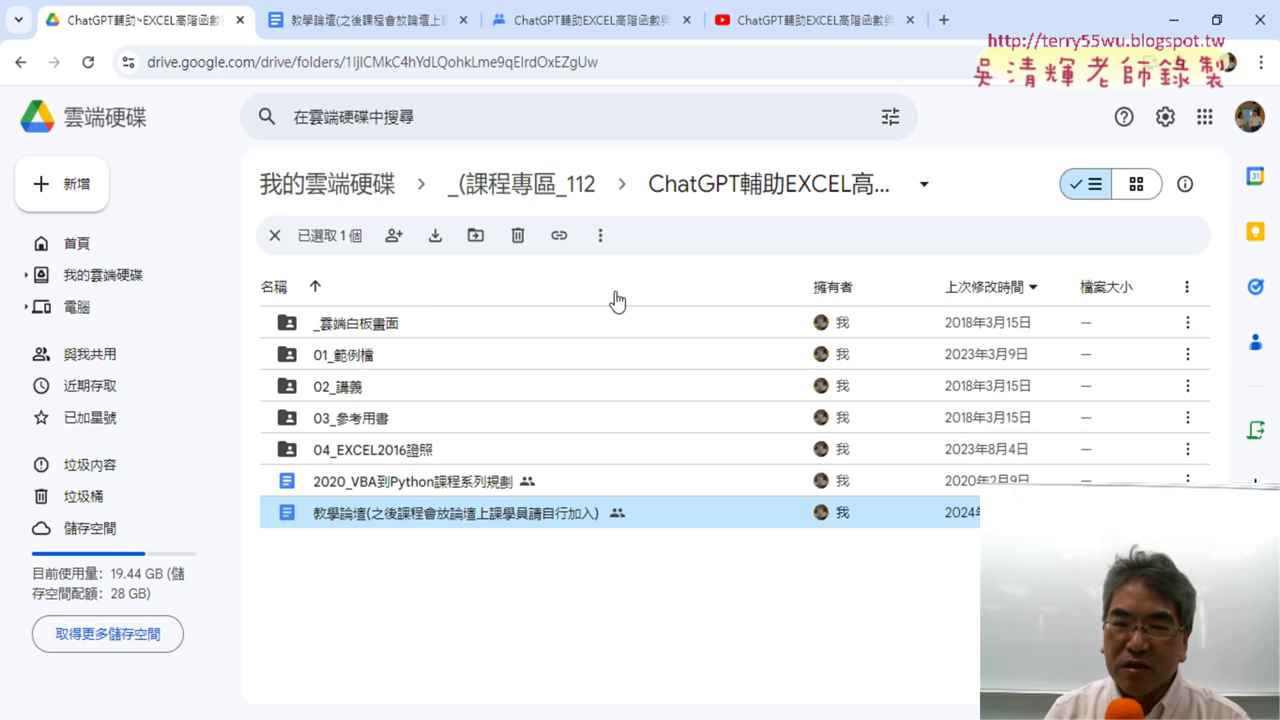
Step: Open the 01_文字與資料函數程式碼 document via the _雲端白板畫面 and 01_文字與資料函數 folders
{"action": "double_click", "coordinate": [383, 325]}
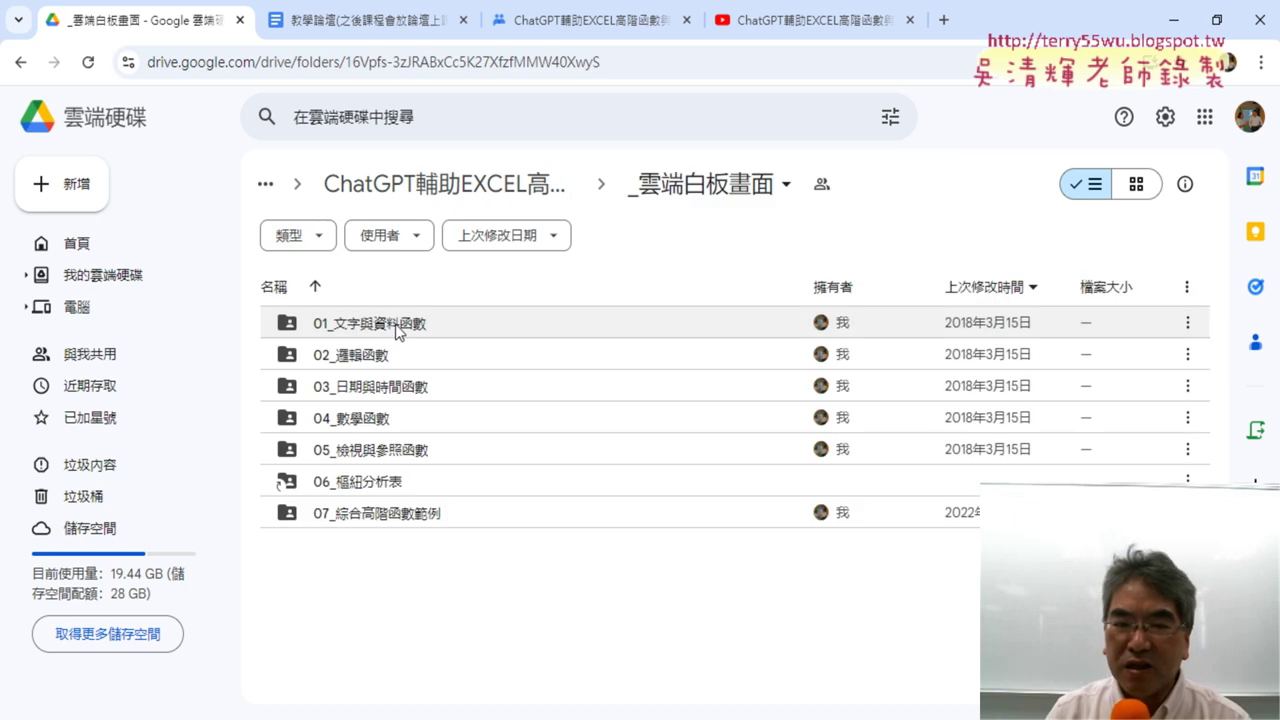
{"action": "double_click", "coordinate": [384, 324]}
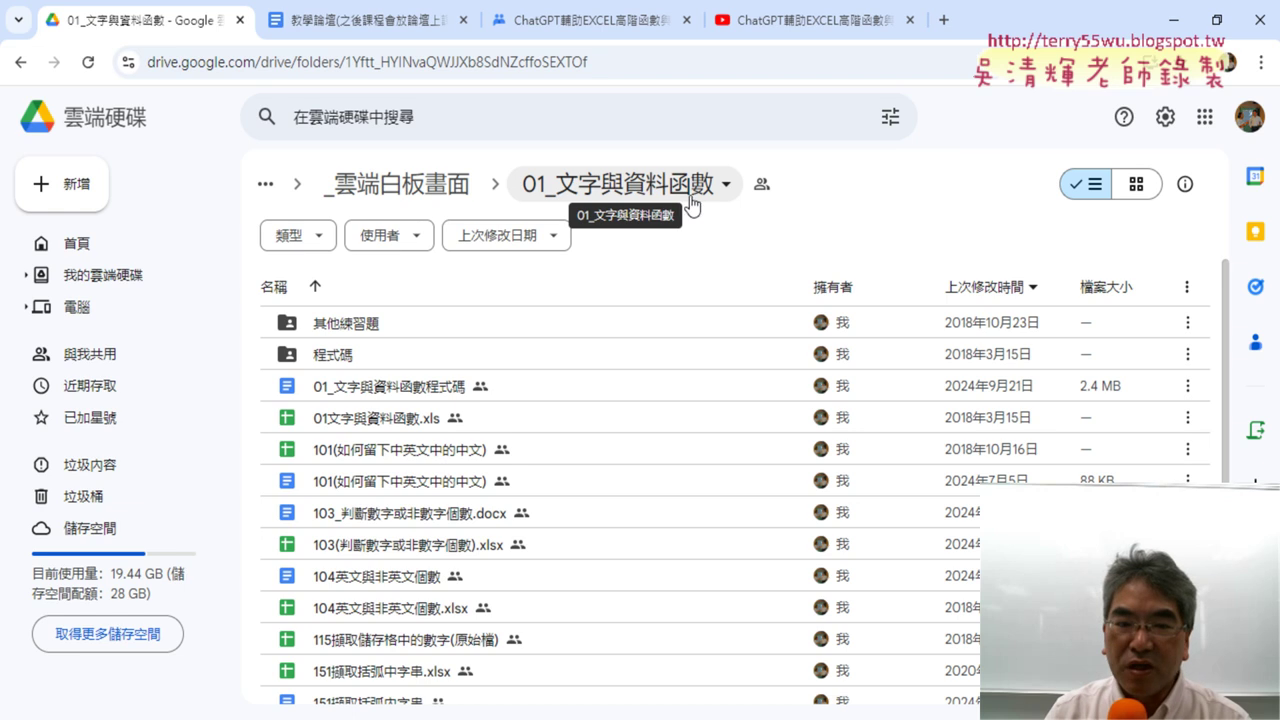
{"action": "double_click", "coordinate": [420, 387]}
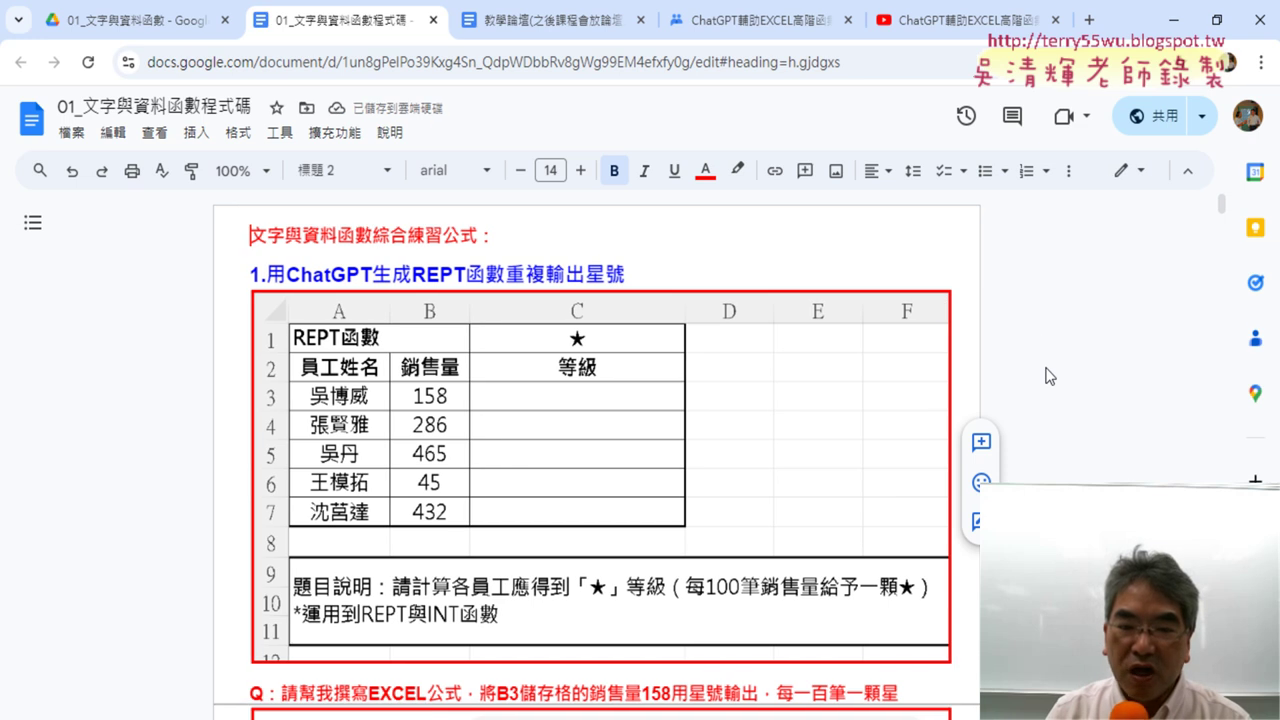
Step: Skim the notes and highlight the first REPT question heading
{"action": "scroll", "coordinate": [1047, 376], "scroll_direction": "down", "scroll_amount": 2}
{"action": "scroll", "coordinate": [1045, 377], "scroll_direction": "down", "scroll_amount": 1}
{"action": "scroll", "coordinate": [1044, 377], "scroll_direction": "down", "scroll_amount": 1}
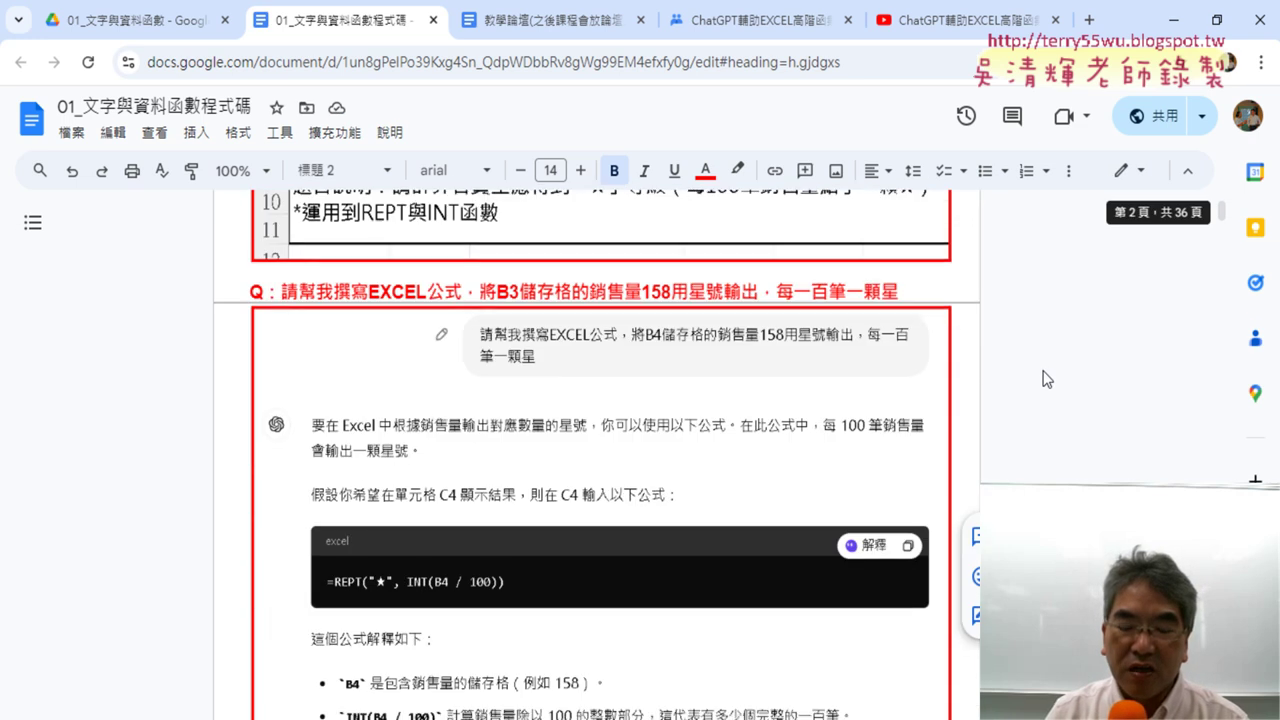
{"action": "scroll", "coordinate": [1042, 378], "scroll_direction": "down", "scroll_amount": 3}
{"action": "scroll", "coordinate": [1042, 378], "scroll_direction": "up", "scroll_amount": 4}
{"action": "scroll", "coordinate": [1042, 378], "scroll_direction": "up", "scroll_amount": 4}
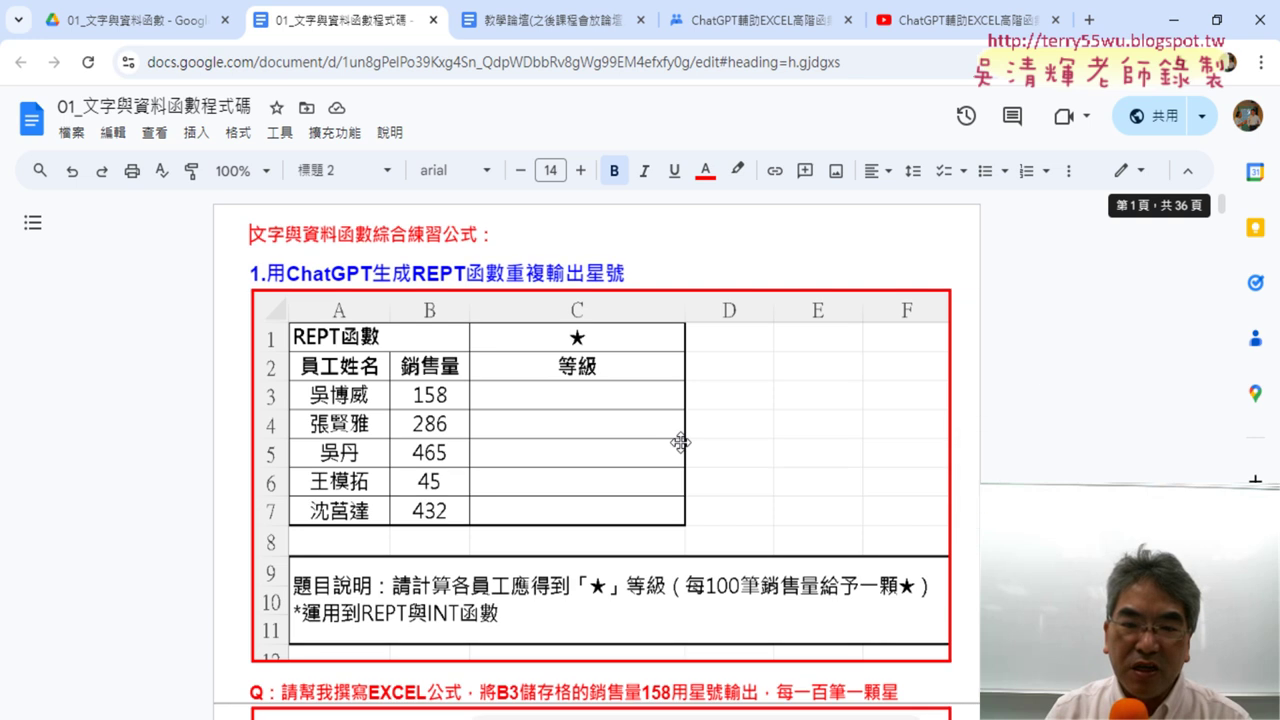
{"action": "scroll", "coordinate": [680, 443], "scroll_direction": "down", "scroll_amount": 2}
{"action": "left_click_drag", "start_coordinate": [280, 495], "coordinate": [898, 497]}
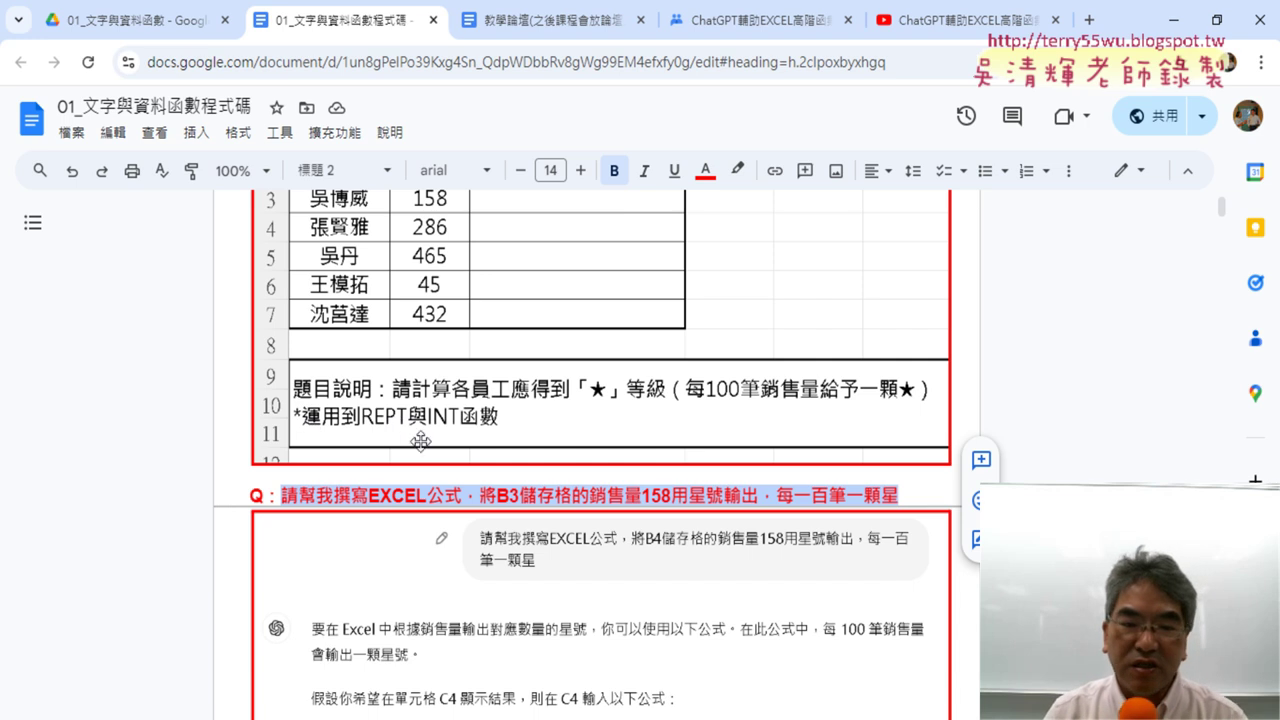
Step: Highlight 請幫我撰寫EXCEL公式 in the phone-number question, then scroll to the VBA Function question
{"action": "scroll", "coordinate": [425, 445], "scroll_direction": "up", "scroll_amount": 2}
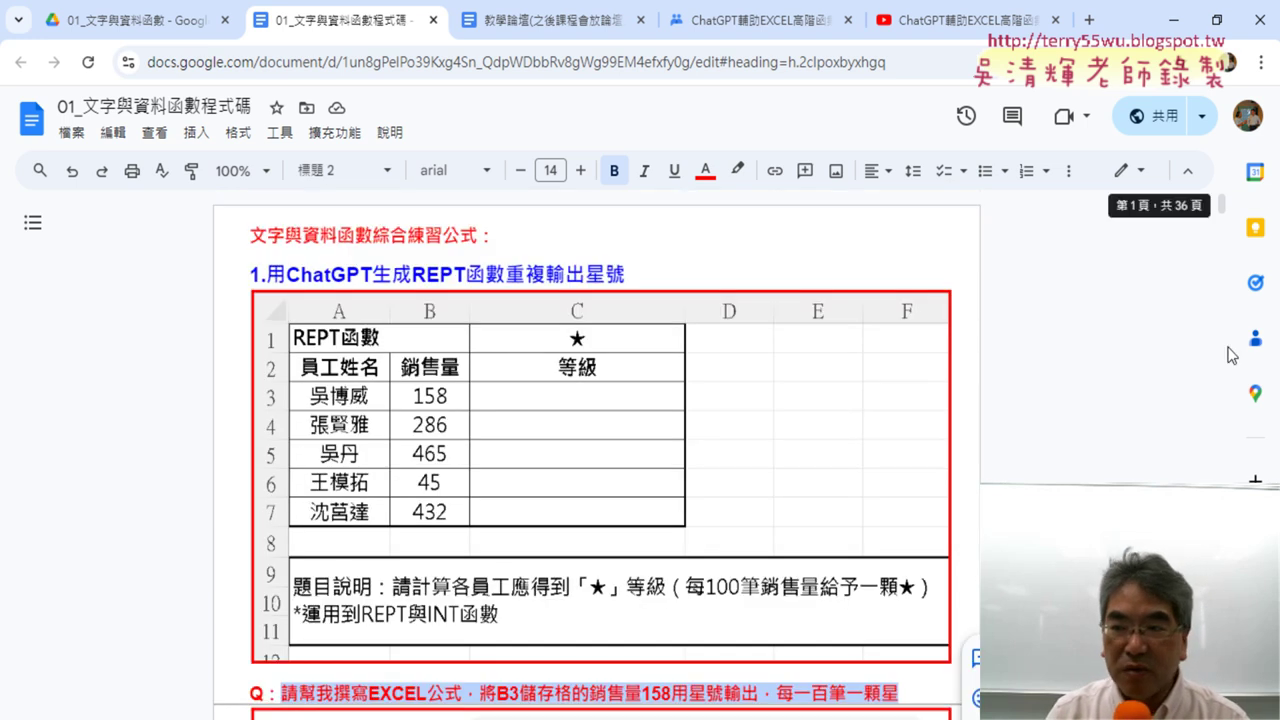
{"action": "left_click_drag", "start_coordinate": [1221, 205], "coordinate": [1208, 360]}
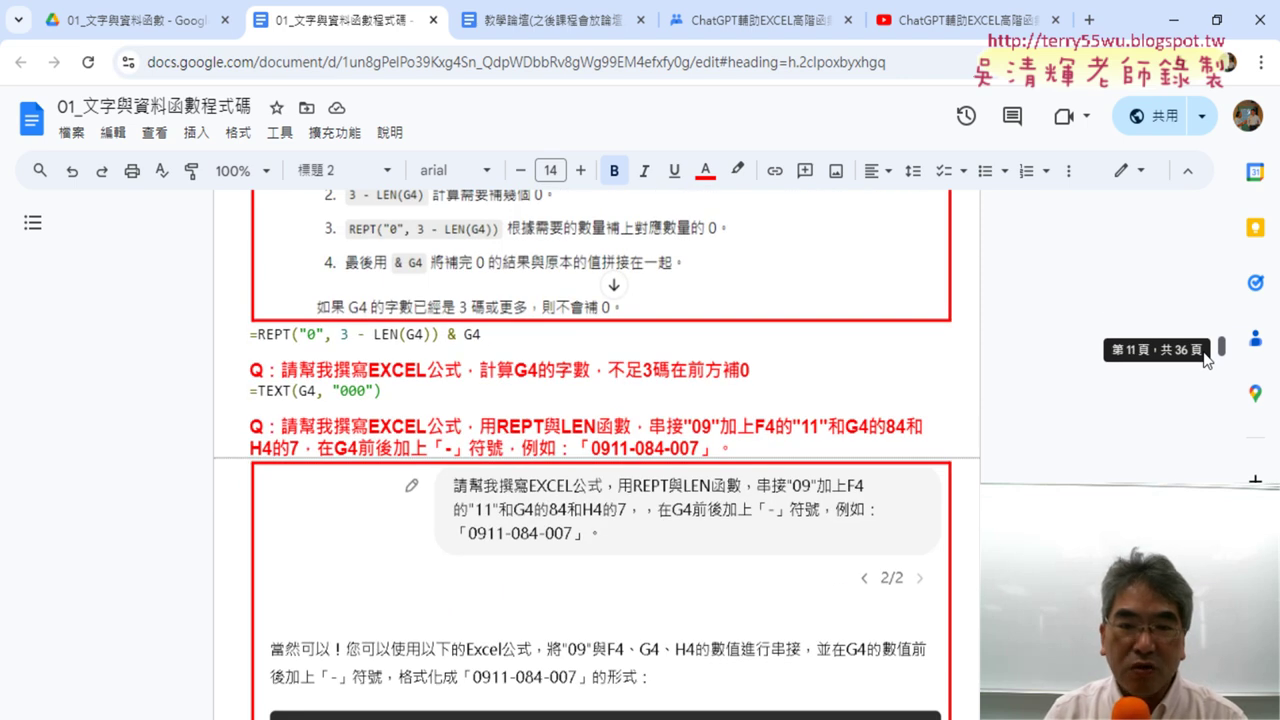
{"action": "left_click_drag", "start_coordinate": [281, 370], "coordinate": [461, 370]}
{"action": "scroll", "coordinate": [796, 387], "scroll_direction": "down", "scroll_amount": 2}
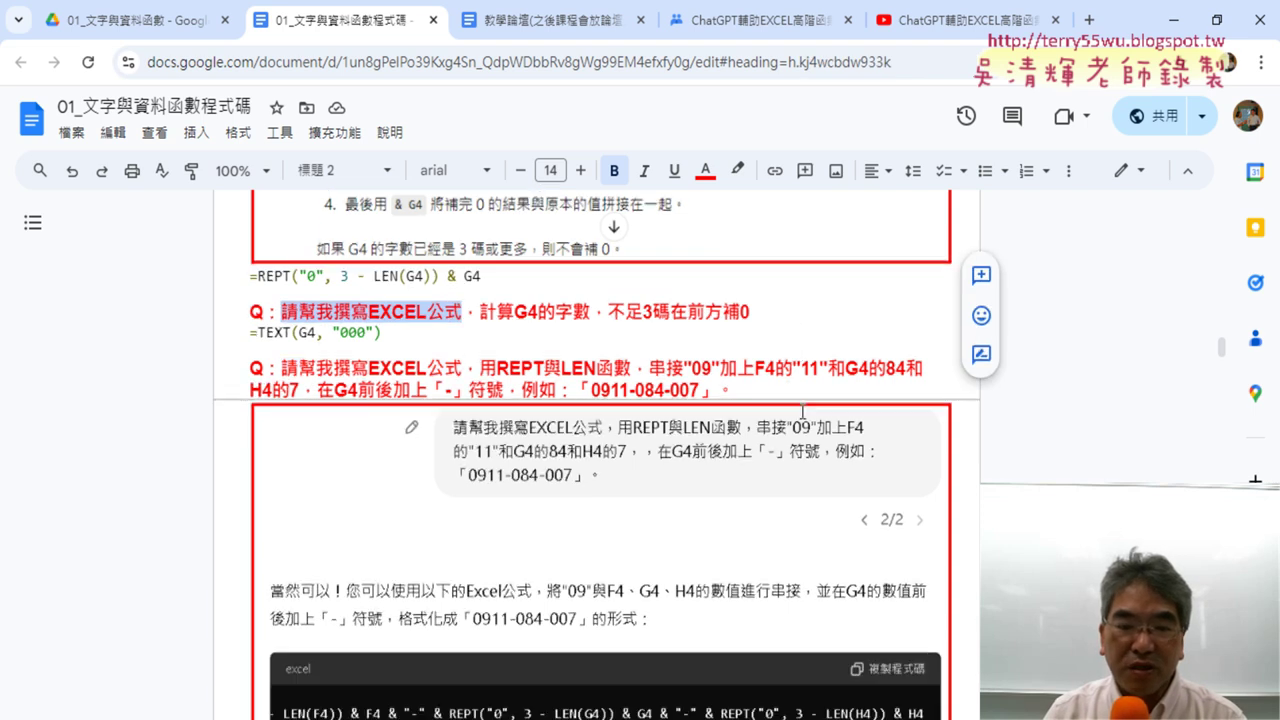
{"action": "scroll", "coordinate": [796, 387], "scroll_direction": "down", "scroll_amount": 5}
{"action": "scroll", "coordinate": [803, 414], "scroll_direction": "down", "scroll_amount": 3}
{"action": "scroll", "coordinate": [803, 414], "scroll_direction": "down", "scroll_amount": 4}
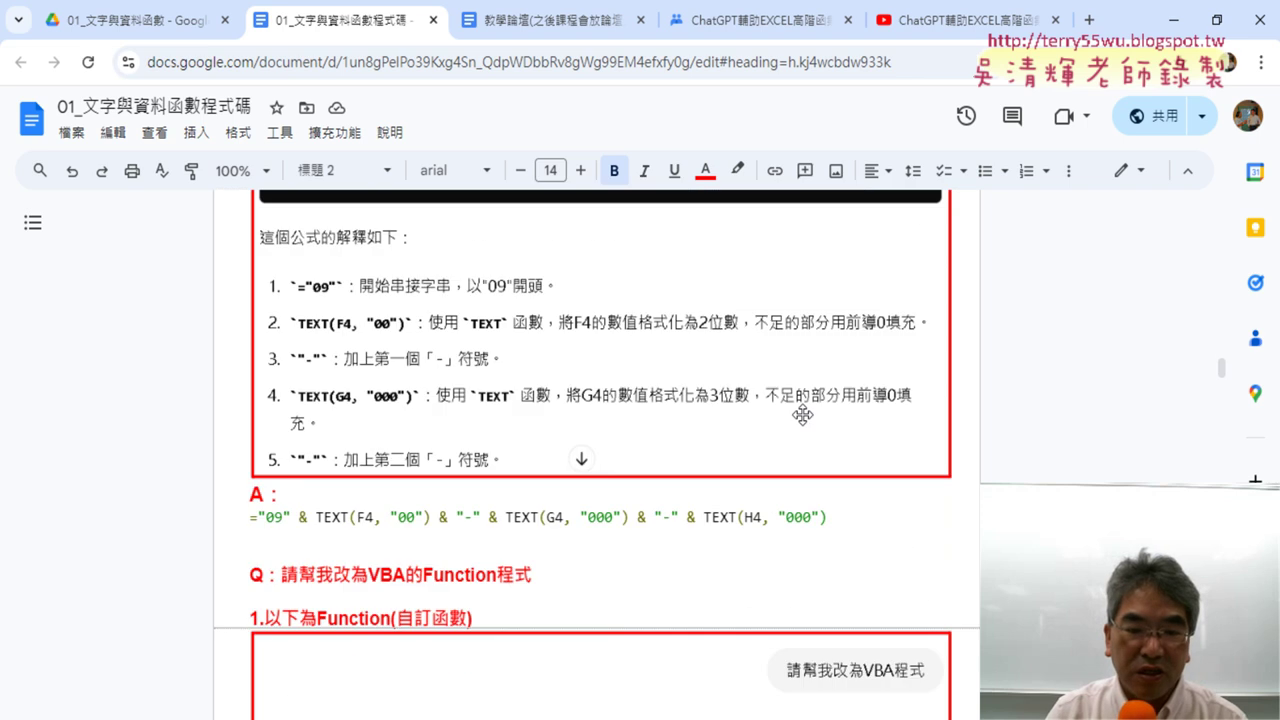
{"action": "scroll", "coordinate": [803, 414], "scroll_direction": "down", "scroll_amount": 2}
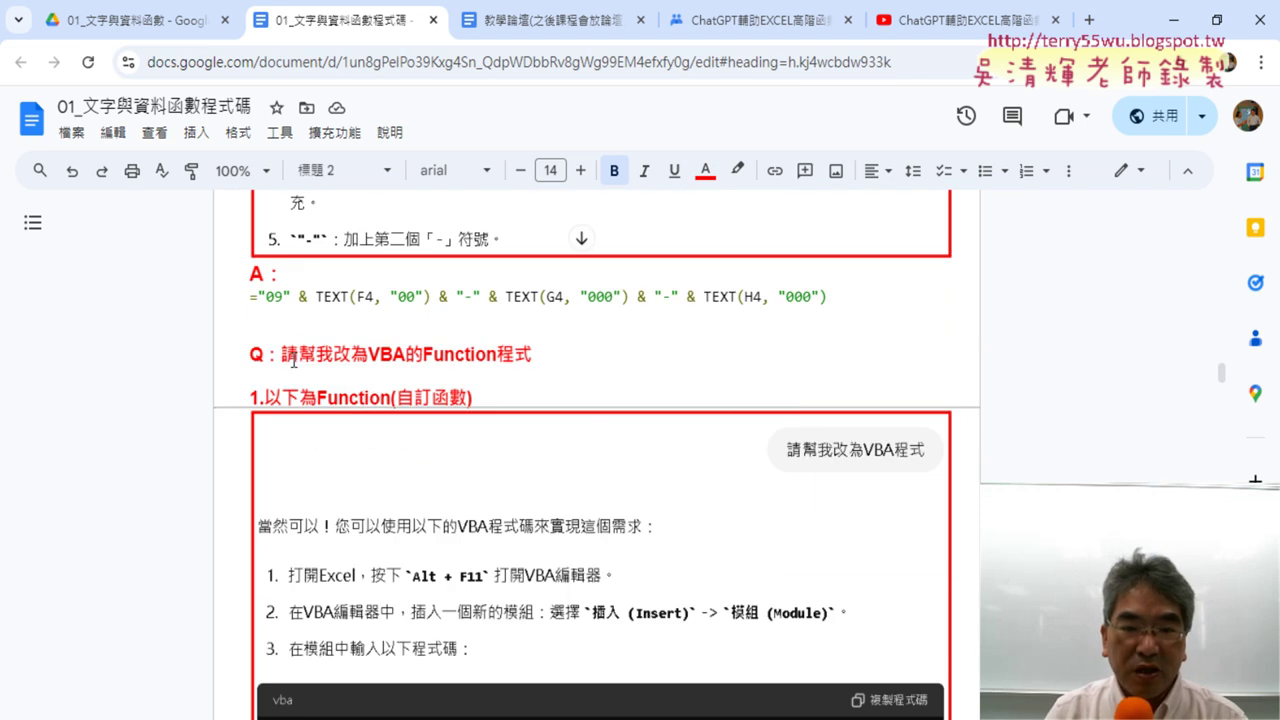
Step: Highlight the 請幫我改為VBA的Function程式 heading, then scroll down to the ConcatenatePhoneNumber Sub
{"action": "left_click_drag", "start_coordinate": [281, 355], "coordinate": [541, 357]}
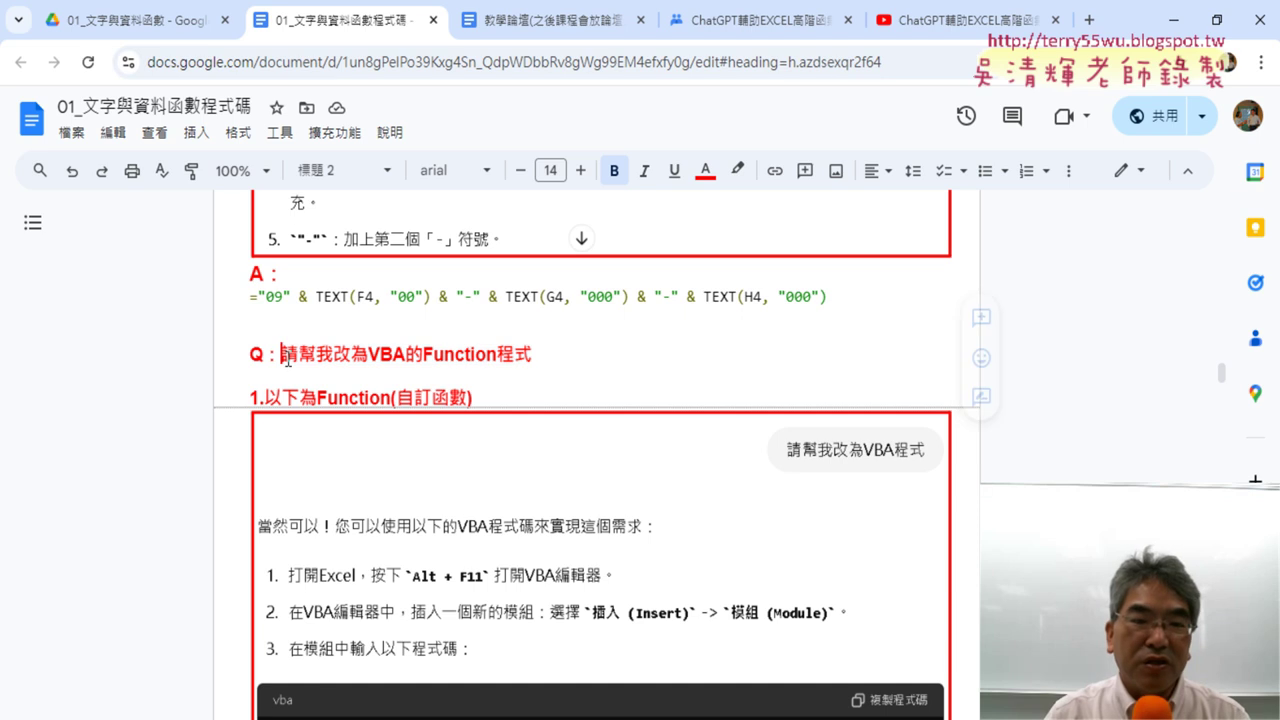
{"action": "mouse_move", "coordinate": [284, 355]}
{"action": "left_mouse_down"}
{"action": "mouse_move", "coordinate": [504, 367]}
{"action": "mouse_move", "coordinate": [533, 353]}
{"action": "left_mouse_up"}
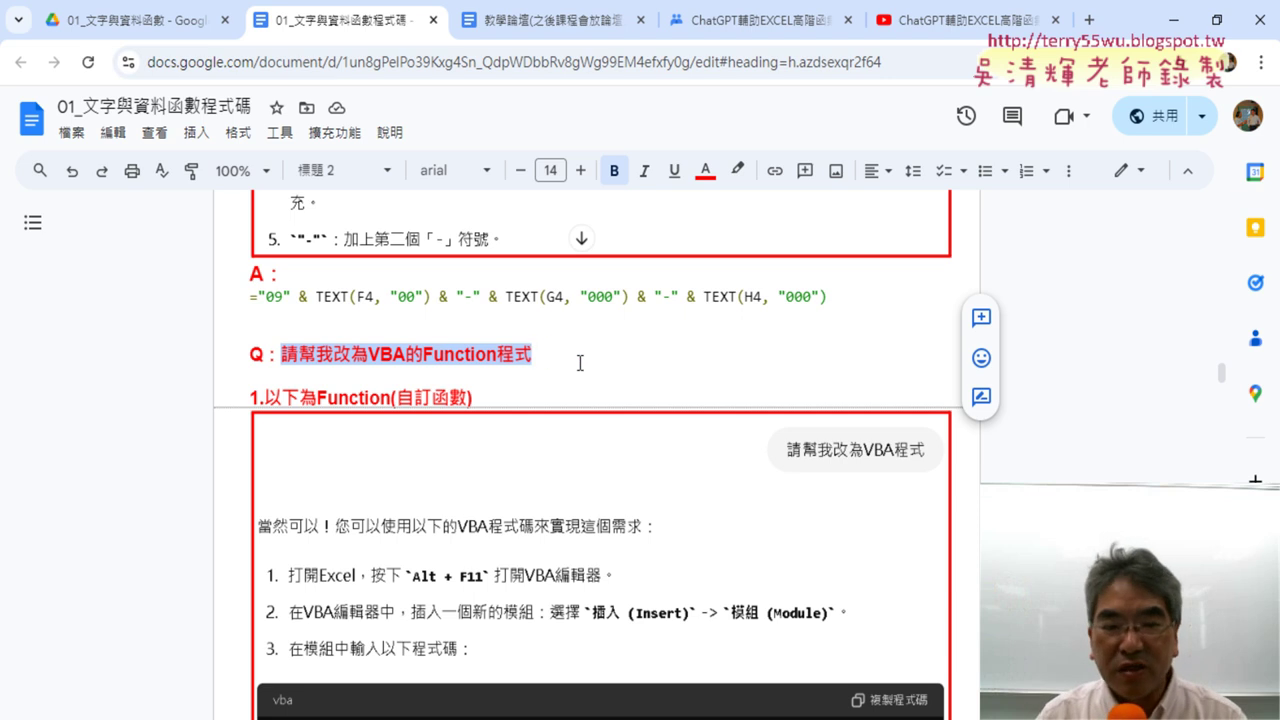
{"action": "scroll", "coordinate": [580, 368], "scroll_direction": "down", "scroll_amount": 3}
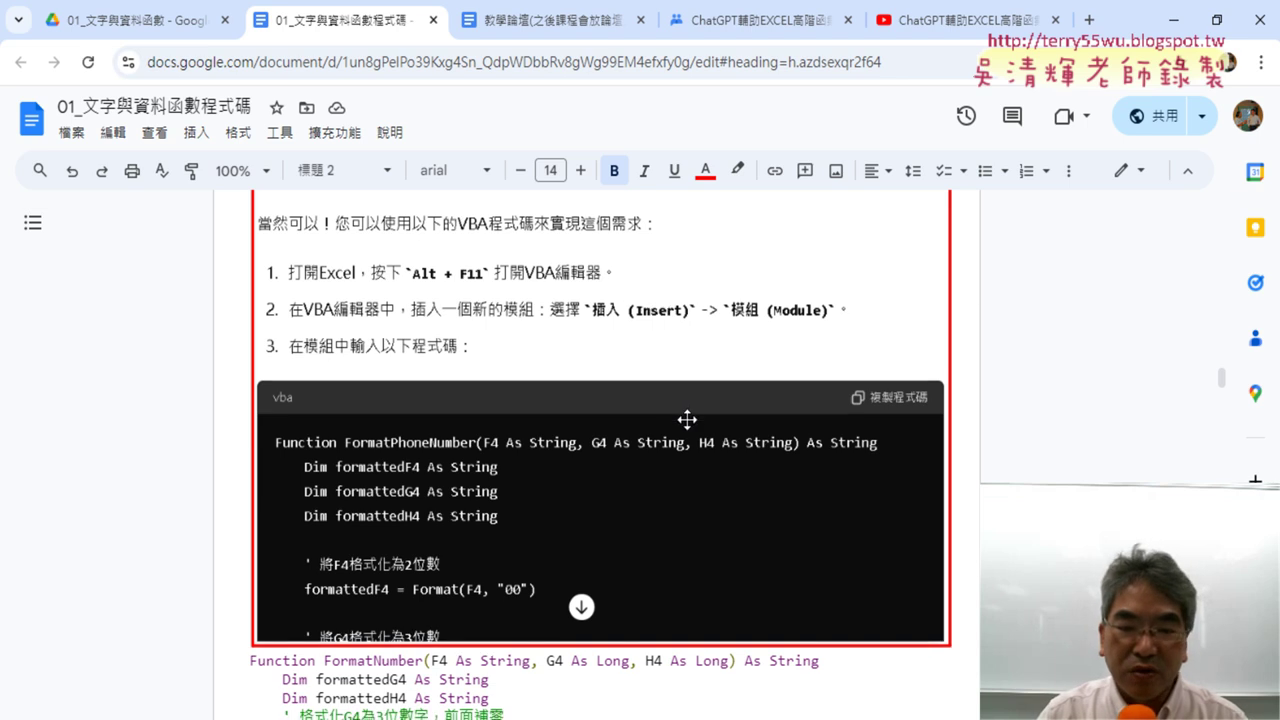
{"action": "scroll", "coordinate": [686, 420], "scroll_direction": "down", "scroll_amount": 4}
{"action": "scroll", "coordinate": [624, 474], "scroll_direction": "down", "scroll_amount": 3}
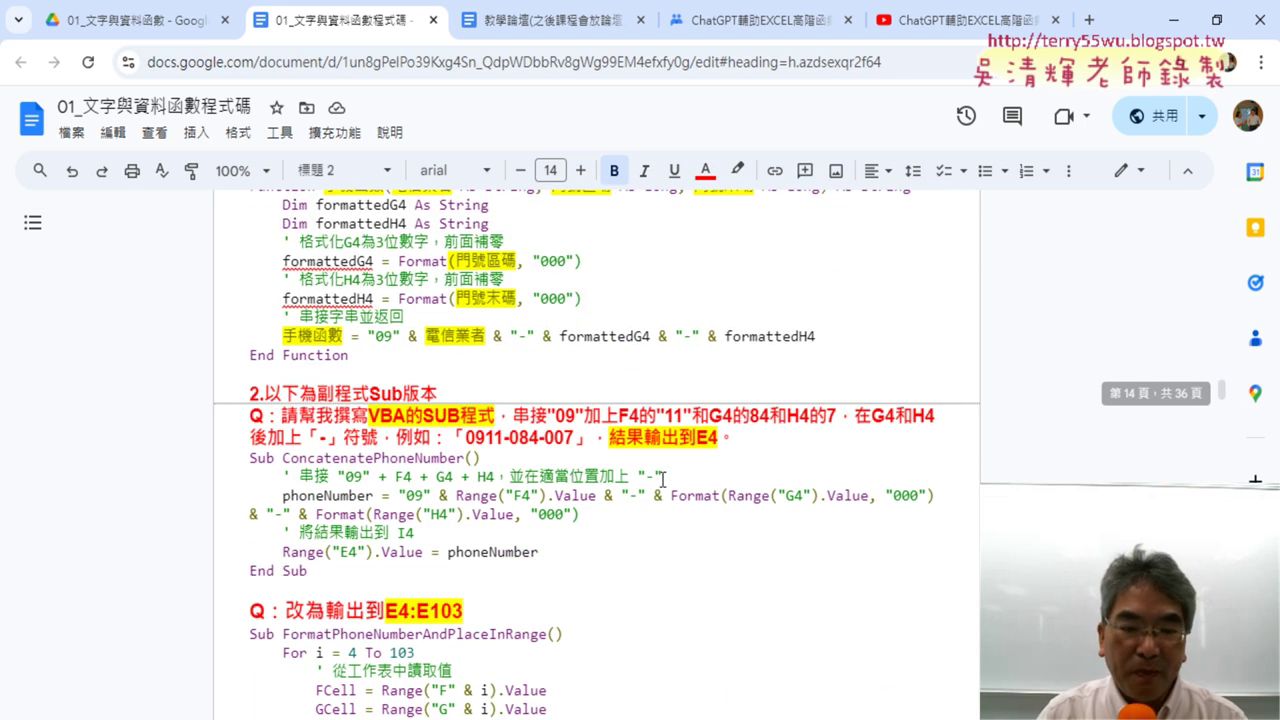
{"action": "scroll", "coordinate": [624, 474], "scroll_direction": "down", "scroll_amount": 1}
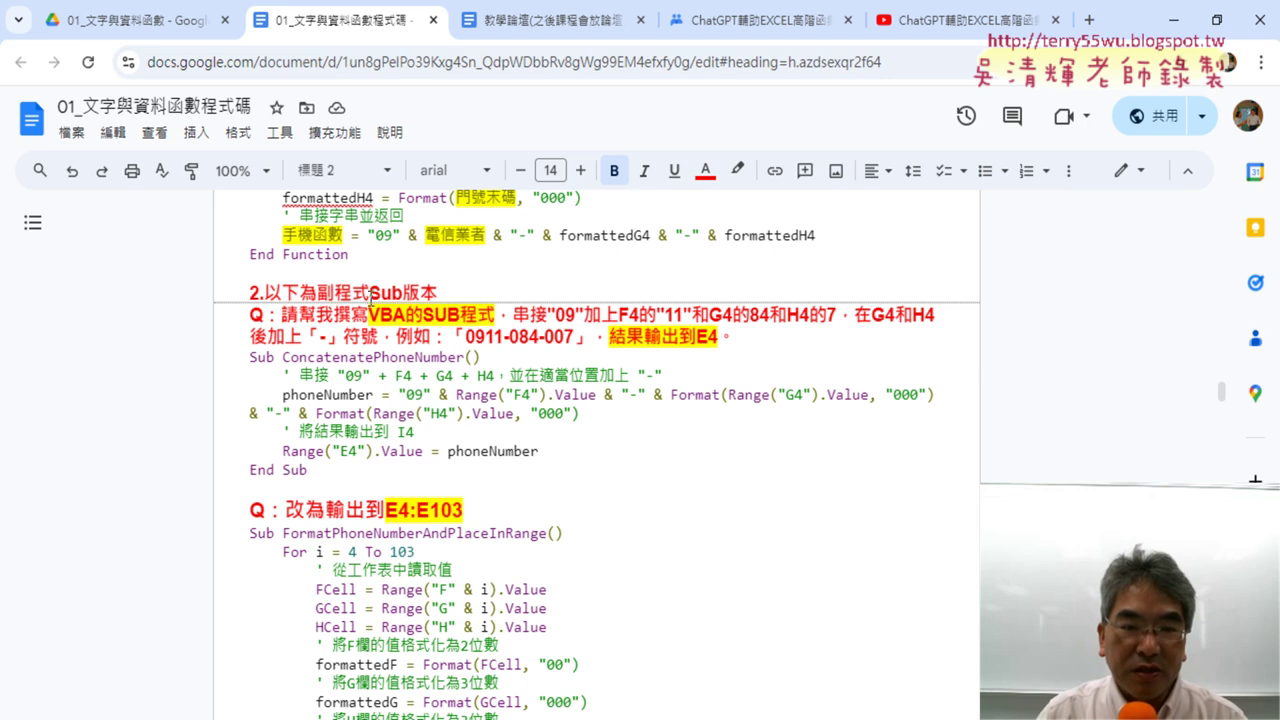
{"action": "left_click_drag", "start_coordinate": [281, 315], "coordinate": [497, 318]}
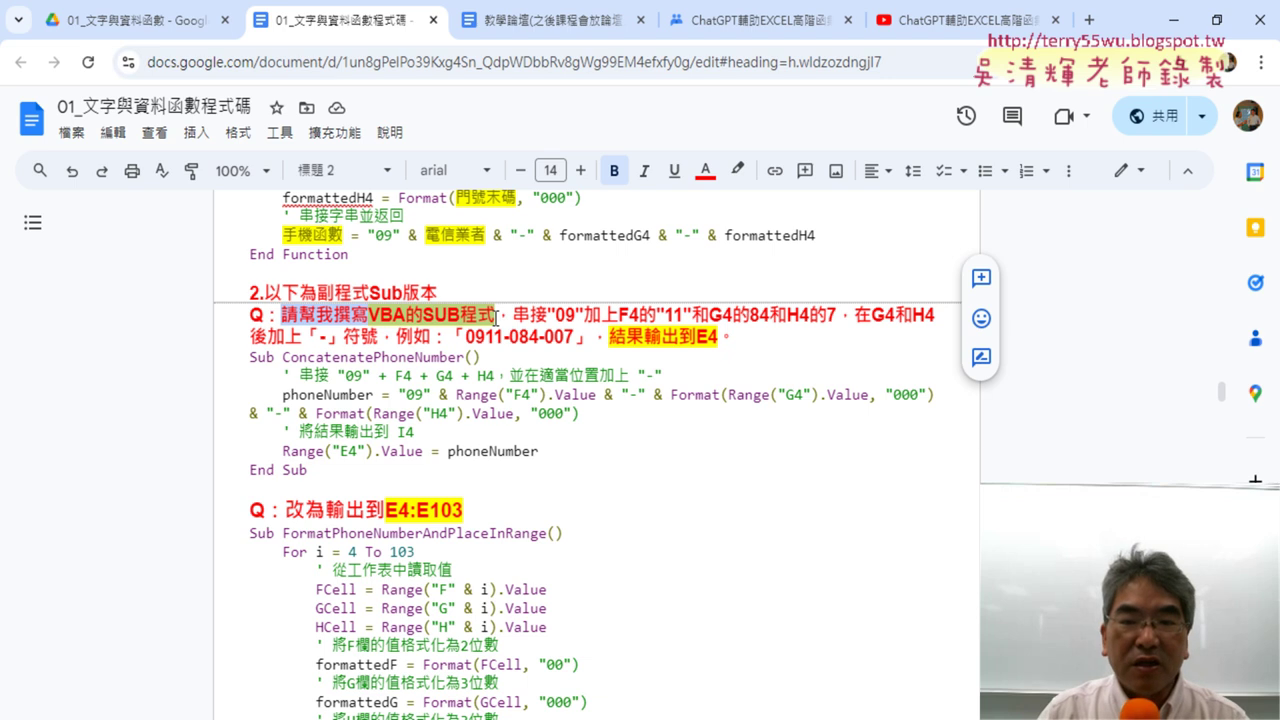
{"action": "left_click_drag", "start_coordinate": [514, 318], "coordinate": [548, 318]}
{"action": "triple_click", "coordinate": [548, 318]}
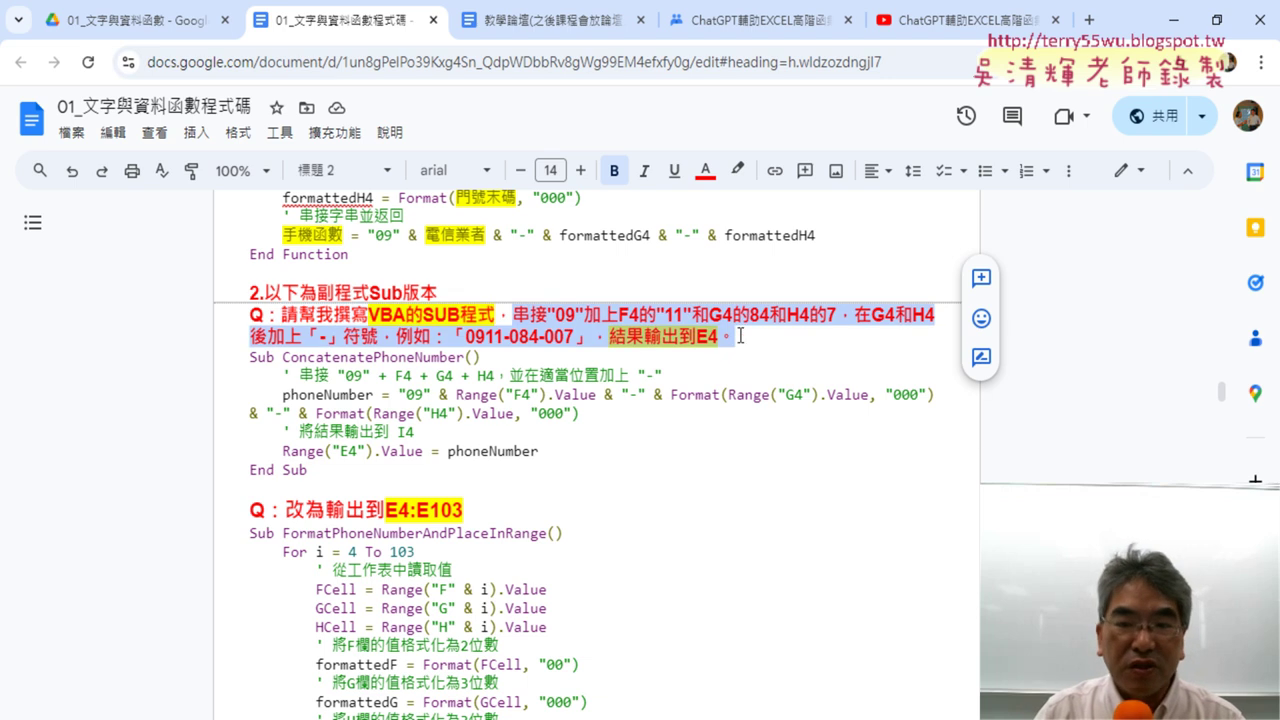
{"action": "left_click", "coordinate": [719, 337], "text": "shift"}
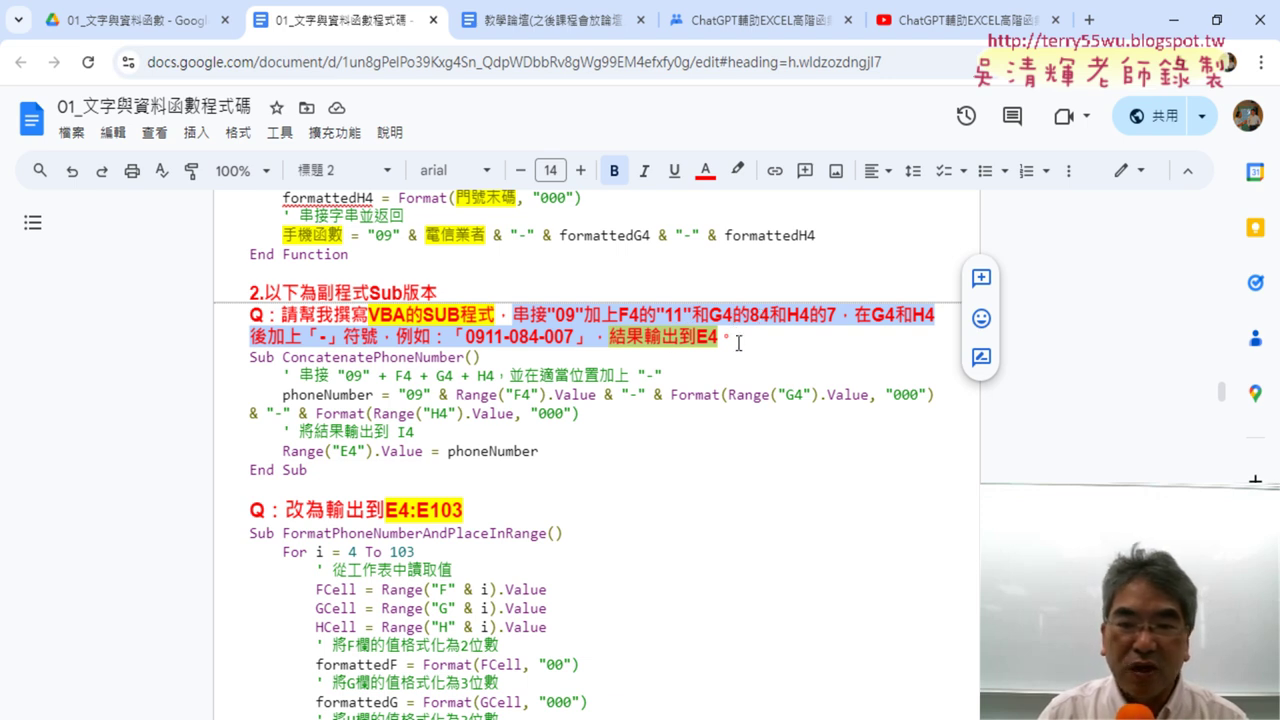
{"action": "left_click", "coordinate": [438, 338]}
{"action": "left_click_drag", "start_coordinate": [380, 338], "coordinate": [591, 341]}
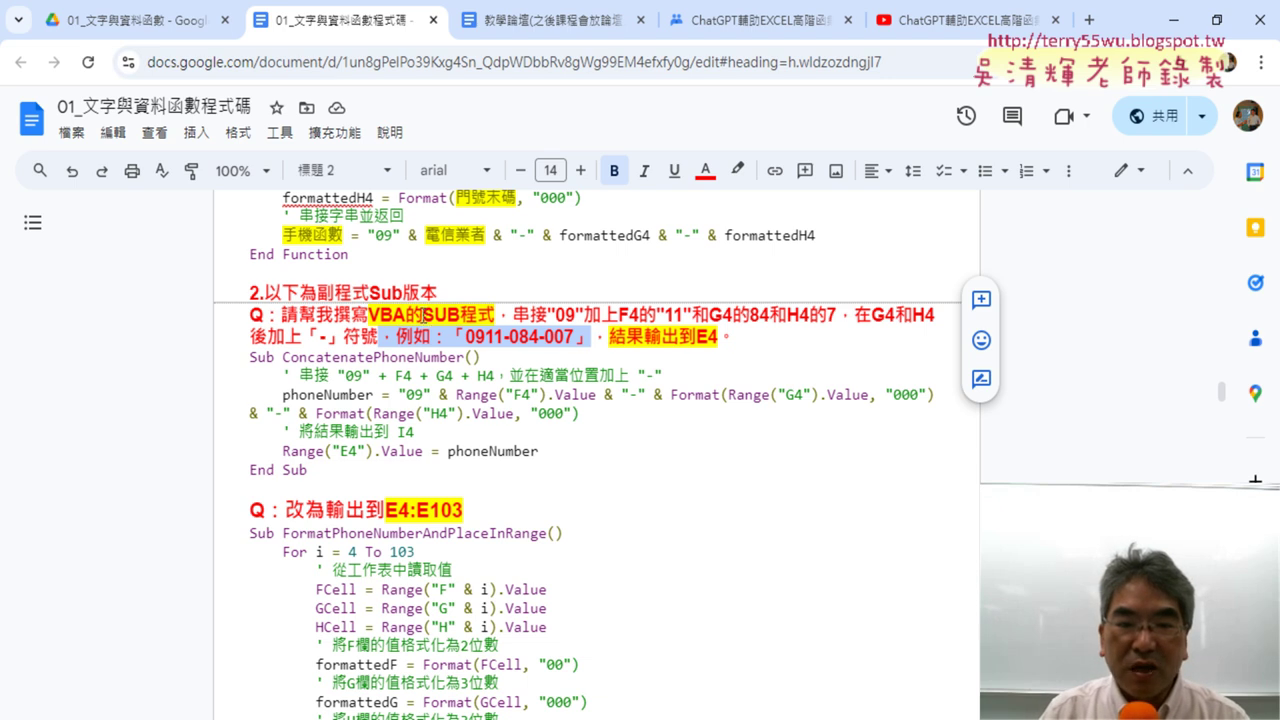
{"action": "left_click_drag", "start_coordinate": [424, 316], "coordinate": [501, 318]}
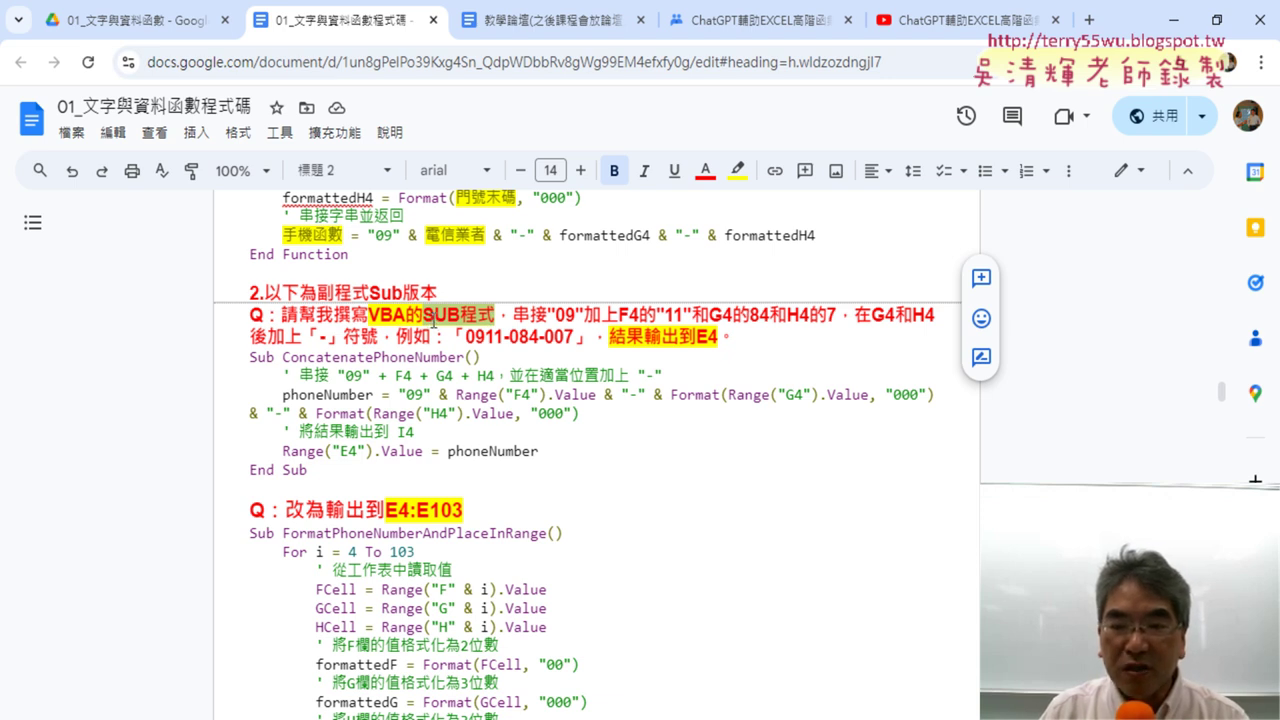
{"action": "left_click_drag", "start_coordinate": [593, 340], "coordinate": [712, 344]}
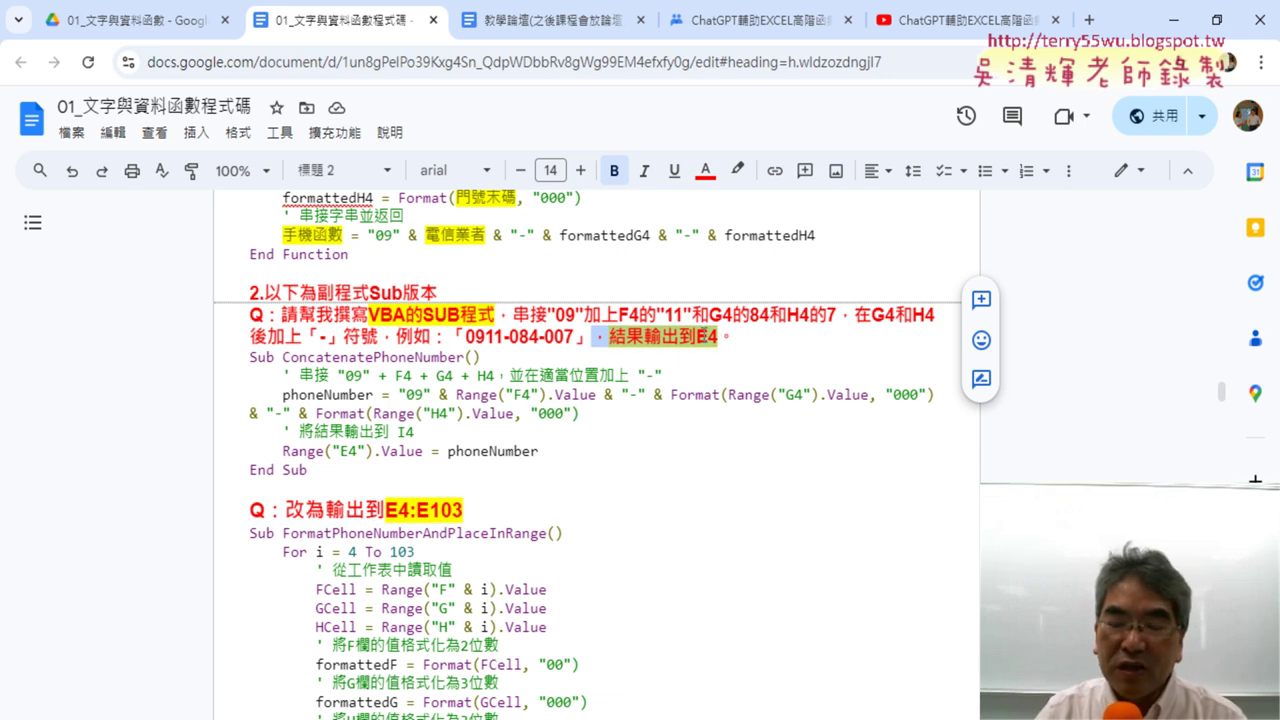
Step: Replace E4 in the first Sub question with E4:E103 copied from the follow-up heading
{"action": "left_click", "coordinate": [704, 336]}
{"action": "left_click_drag", "start_coordinate": [700, 336], "coordinate": [718, 334]}
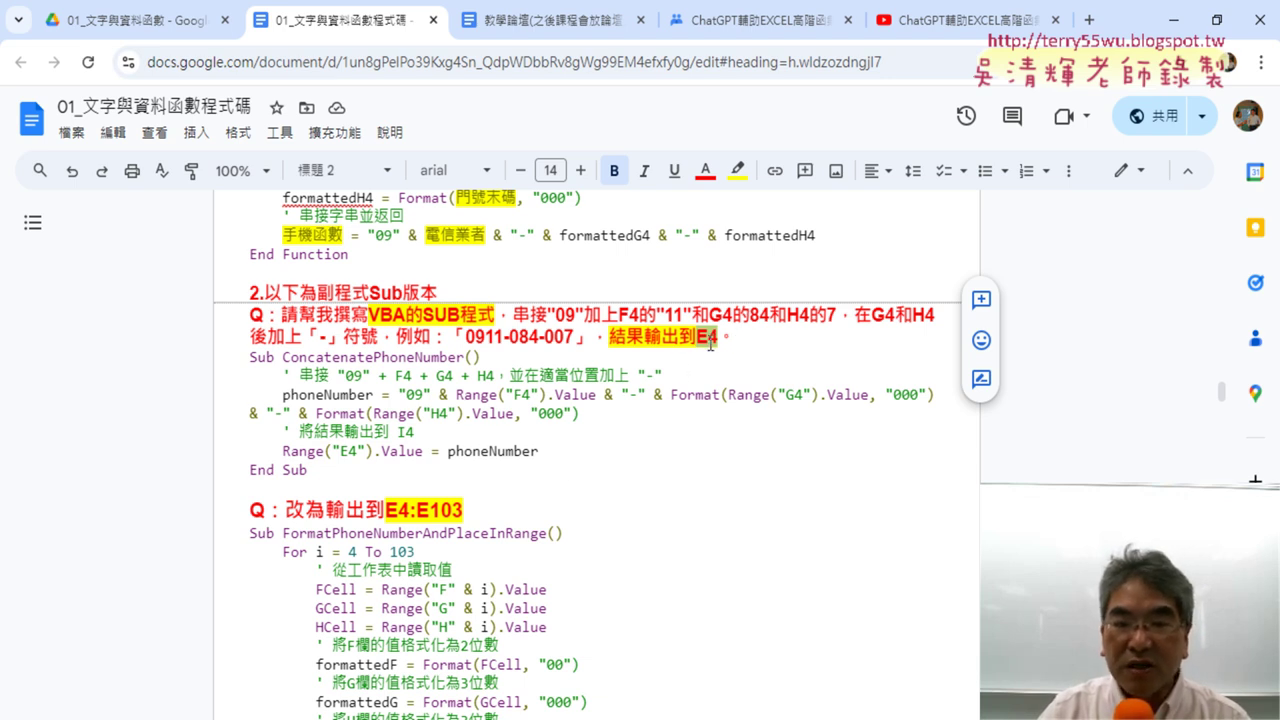
{"action": "left_click_drag", "start_coordinate": [388, 512], "coordinate": [430, 512]}
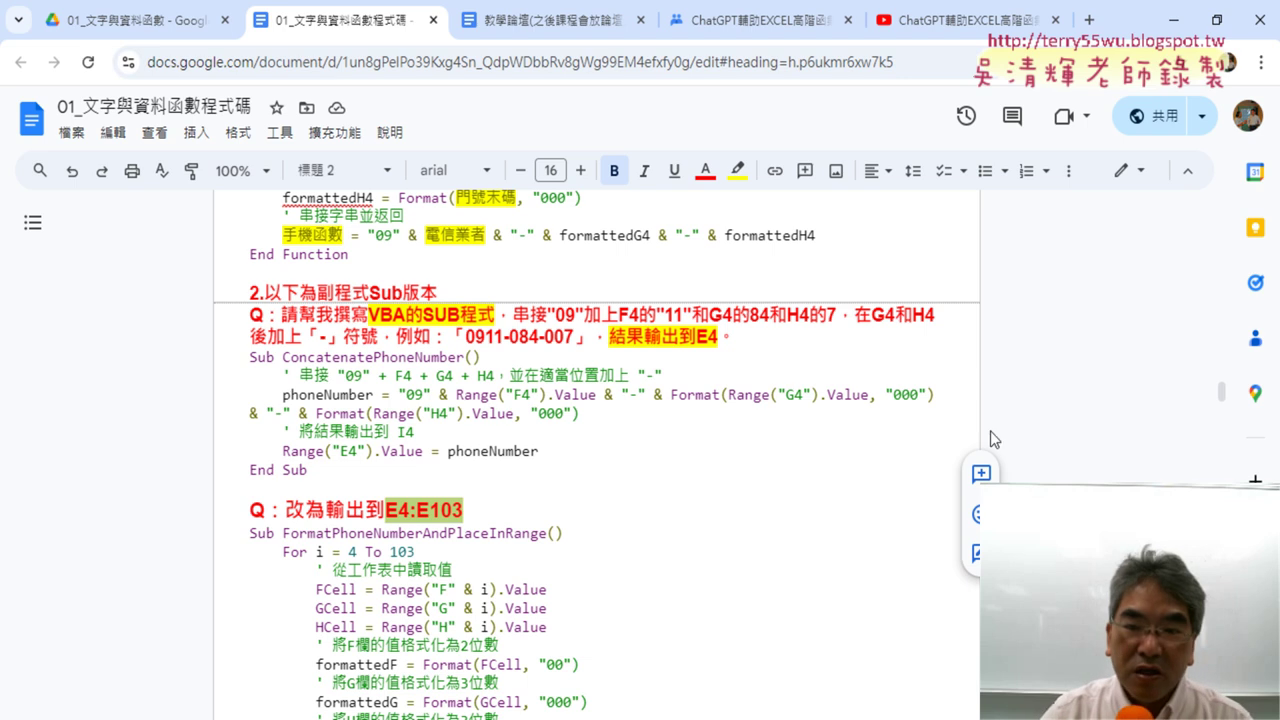
{"action": "left_click", "coordinate": [713, 338]}
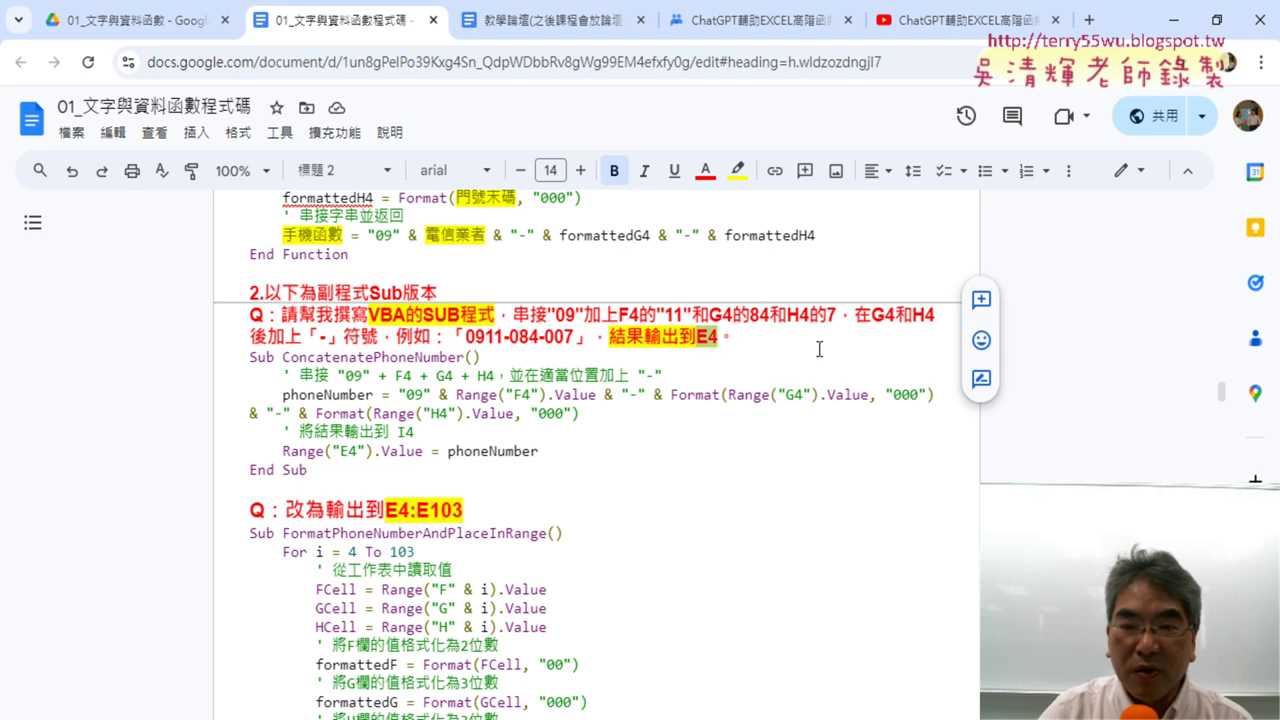
{"action": "type", "text": "E4:E103"}
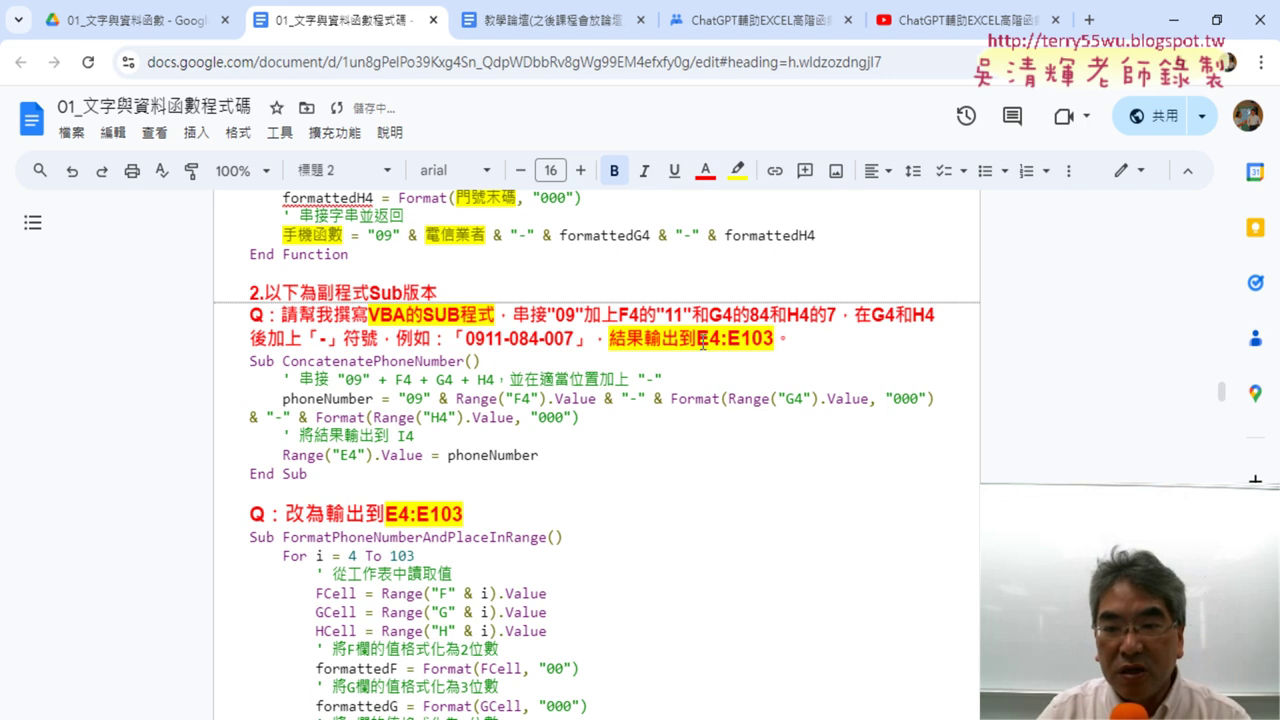
{"action": "left_click_drag", "start_coordinate": [697, 340], "coordinate": [770, 342]}
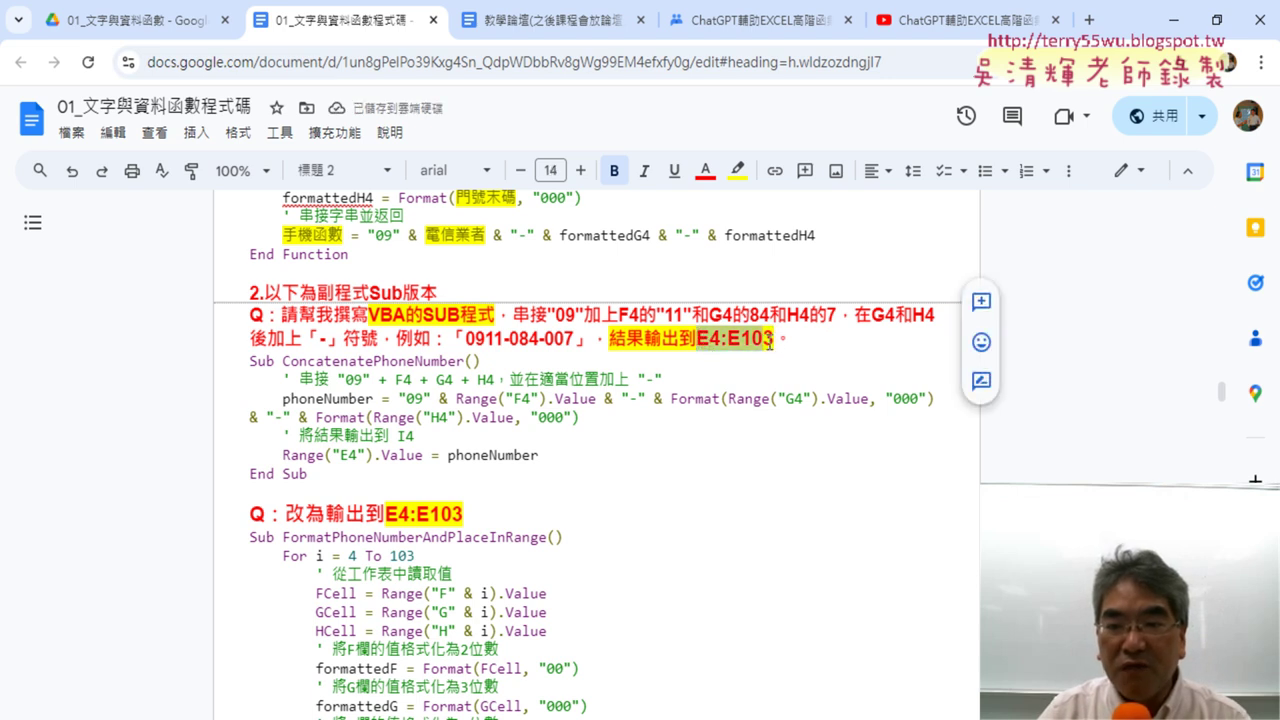
{"action": "left_click", "coordinate": [723, 341]}
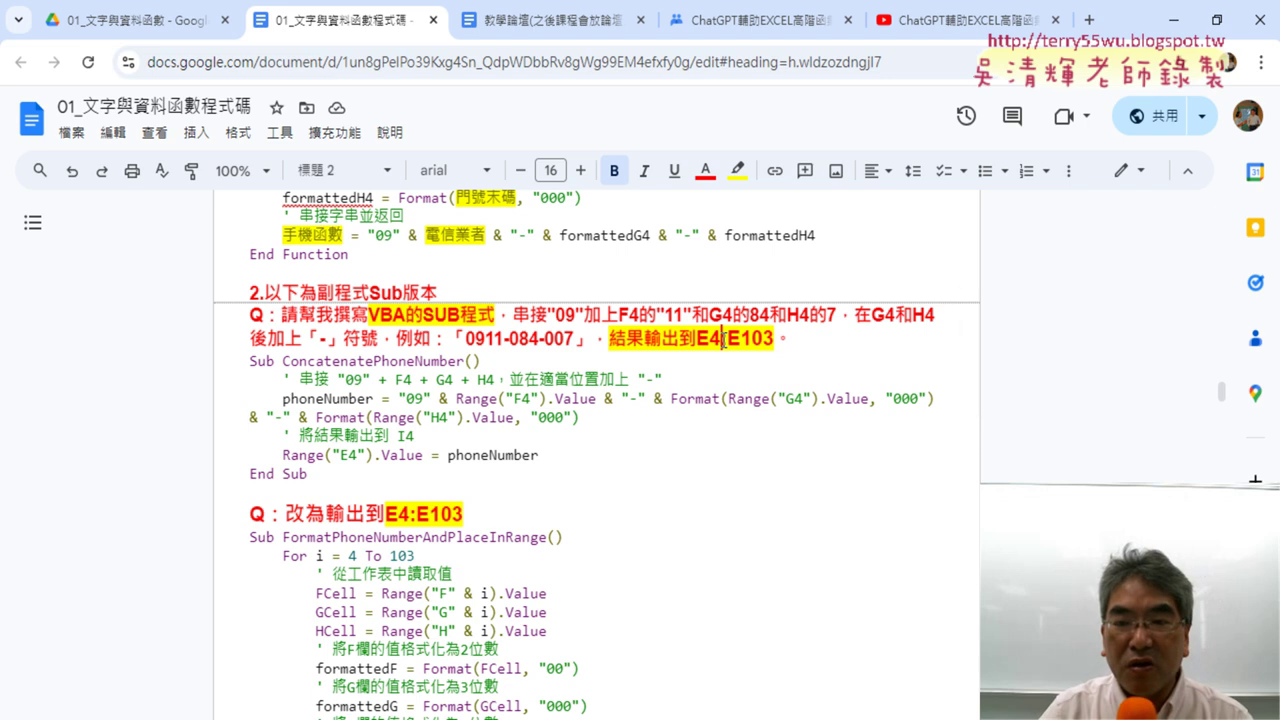
{"action": "left_click_drag", "start_coordinate": [776, 340], "coordinate": [698, 339]}
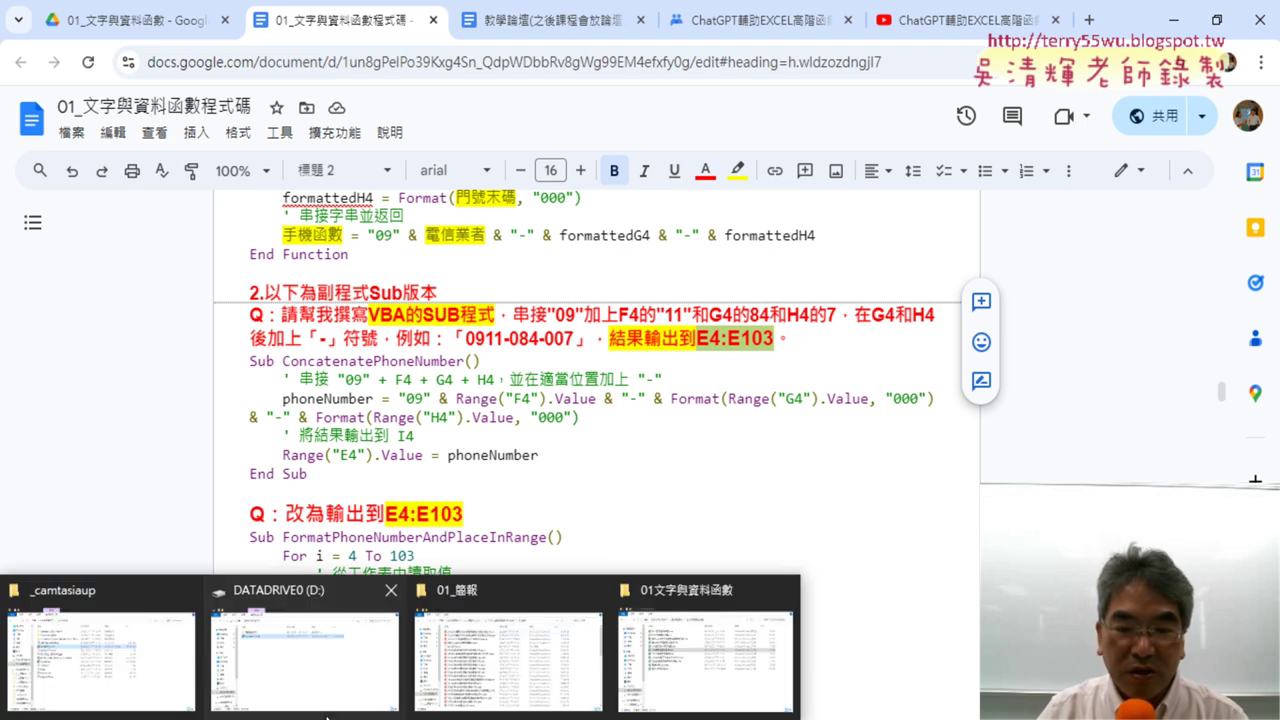
Step: Show the workbook folder as large icons and point out the .xlsm extension
{"action": "left_click", "coordinate": [685, 654]}
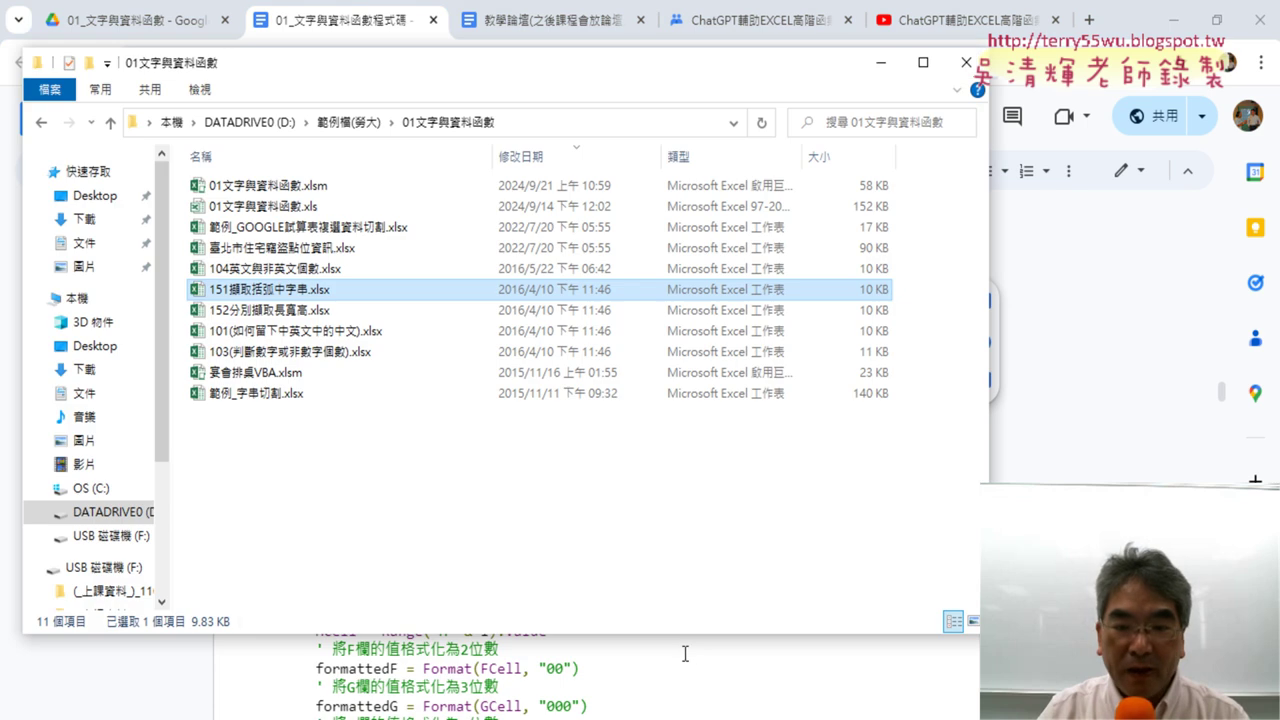
{"action": "left_click", "coordinate": [360, 187]}
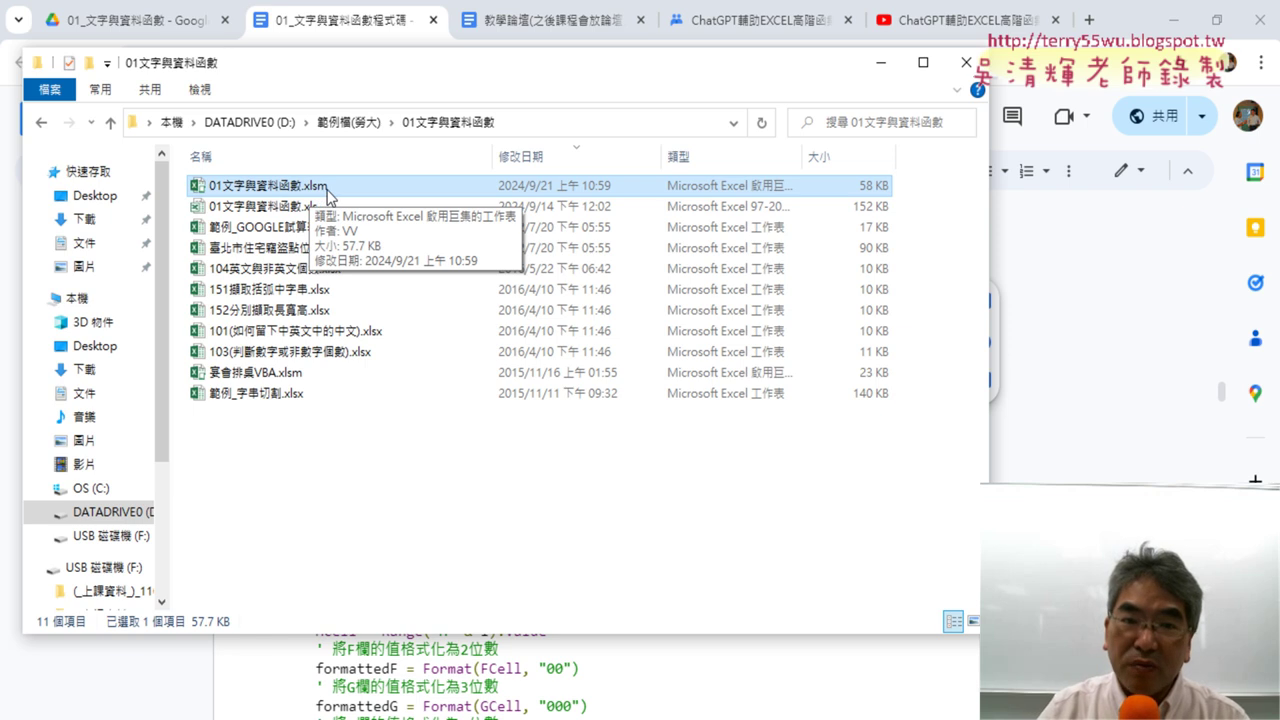
{"action": "left_click", "coordinate": [201, 90]}
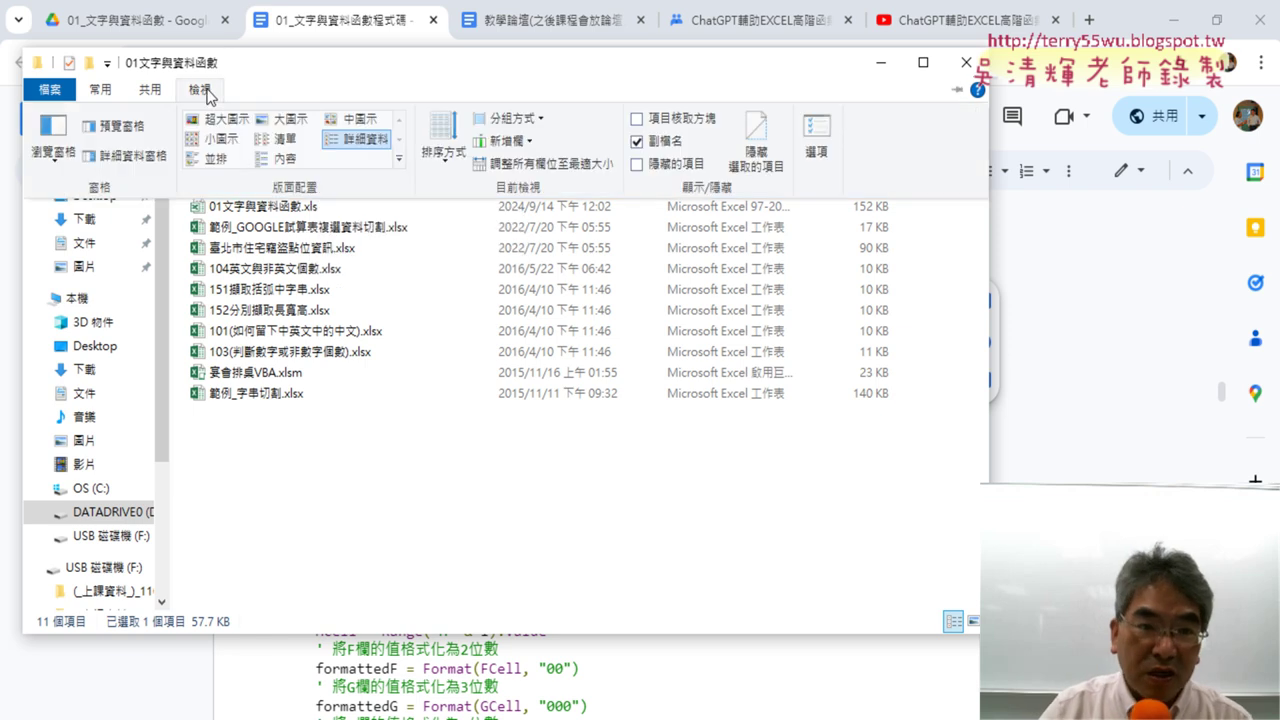
{"action": "left_click", "coordinate": [287, 118]}
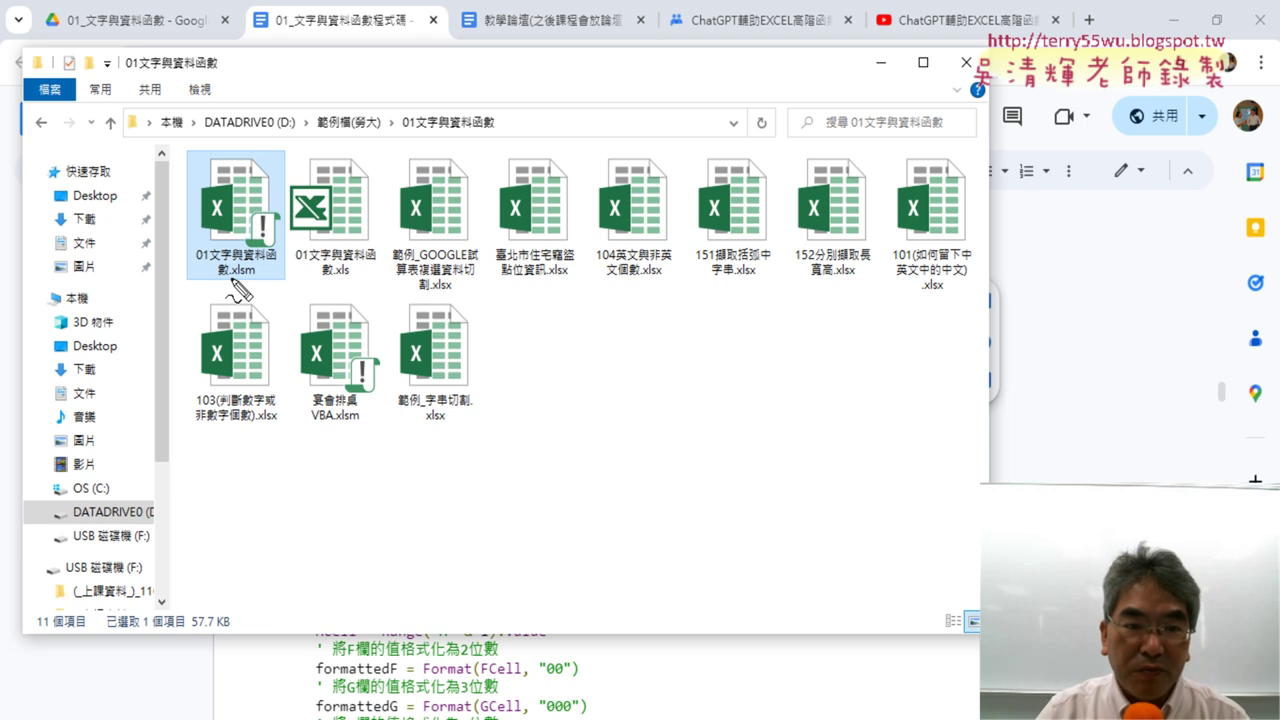
{"action": "left_click_drag", "start_coordinate": [231, 279], "coordinate": [266, 281]}
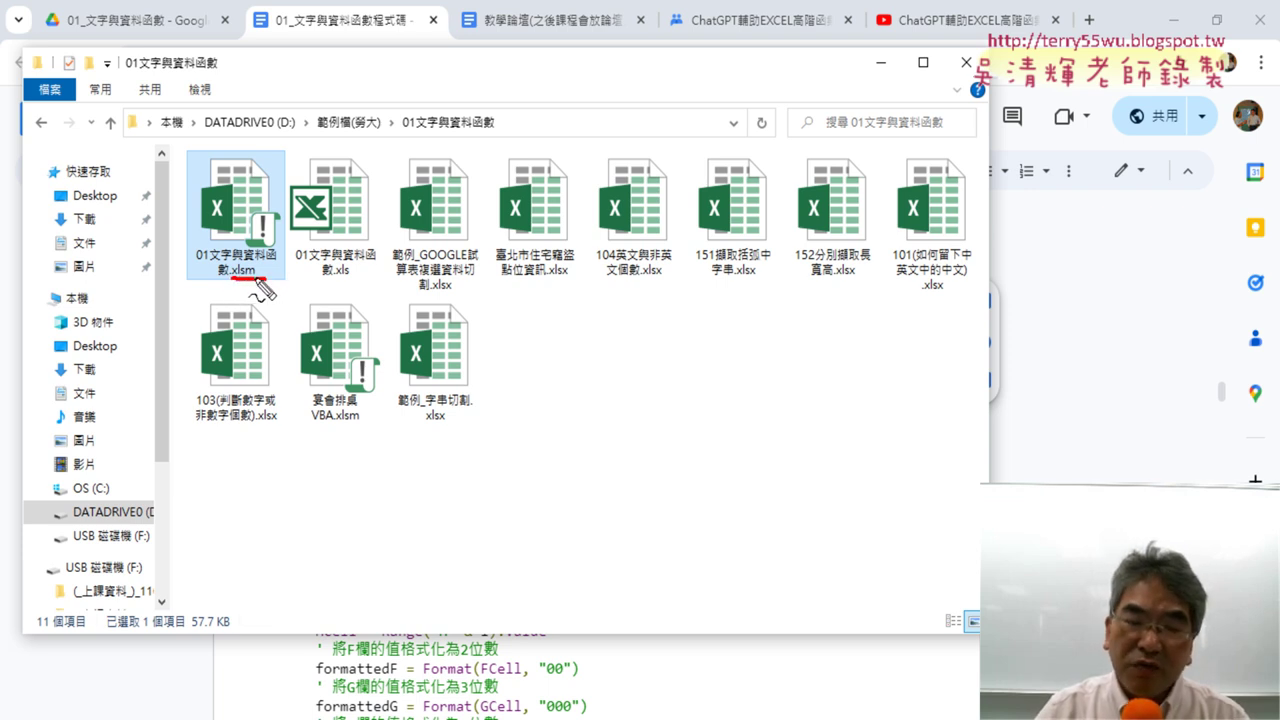
{"action": "double_click", "coordinate": [239, 278]}
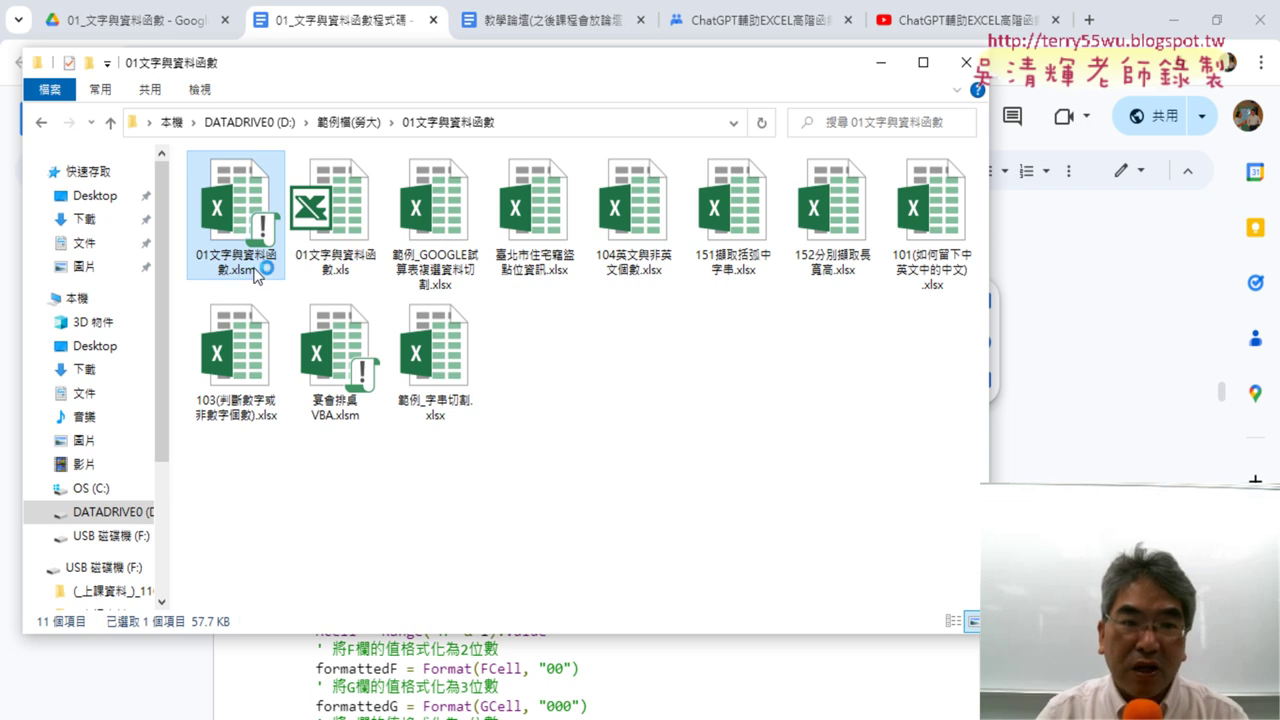
Step: Toggle file name extensions off and on, mark the warning icon, and open 01文字與資料函數.xlsm
{"action": "left_click", "coordinate": [202, 92]}
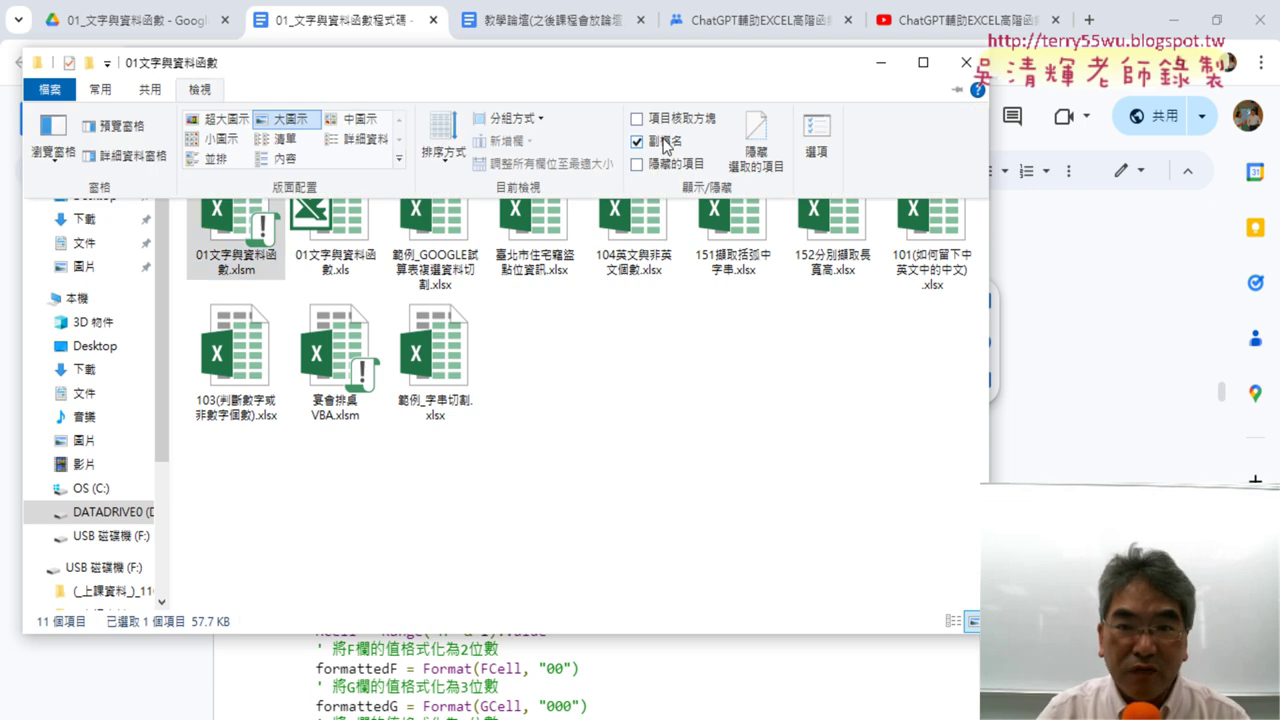
{"action": "left_click", "coordinate": [637, 142]}
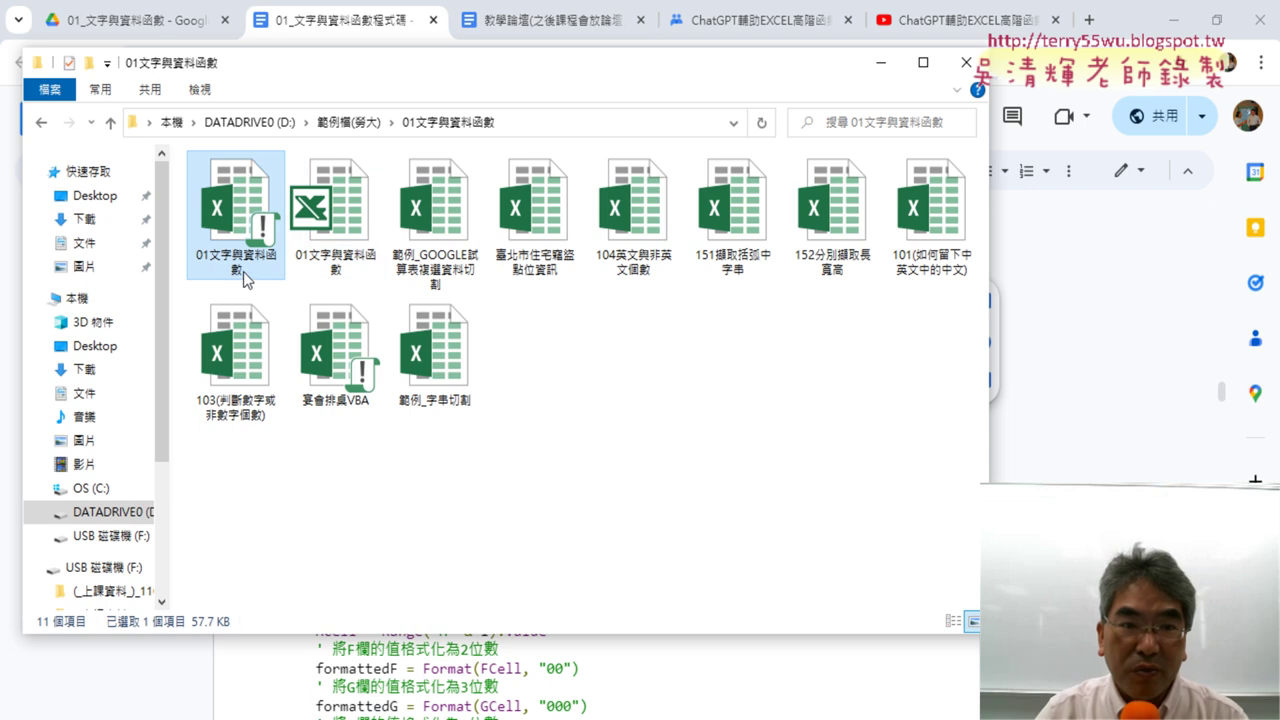
{"action": "left_click", "coordinate": [201, 92]}
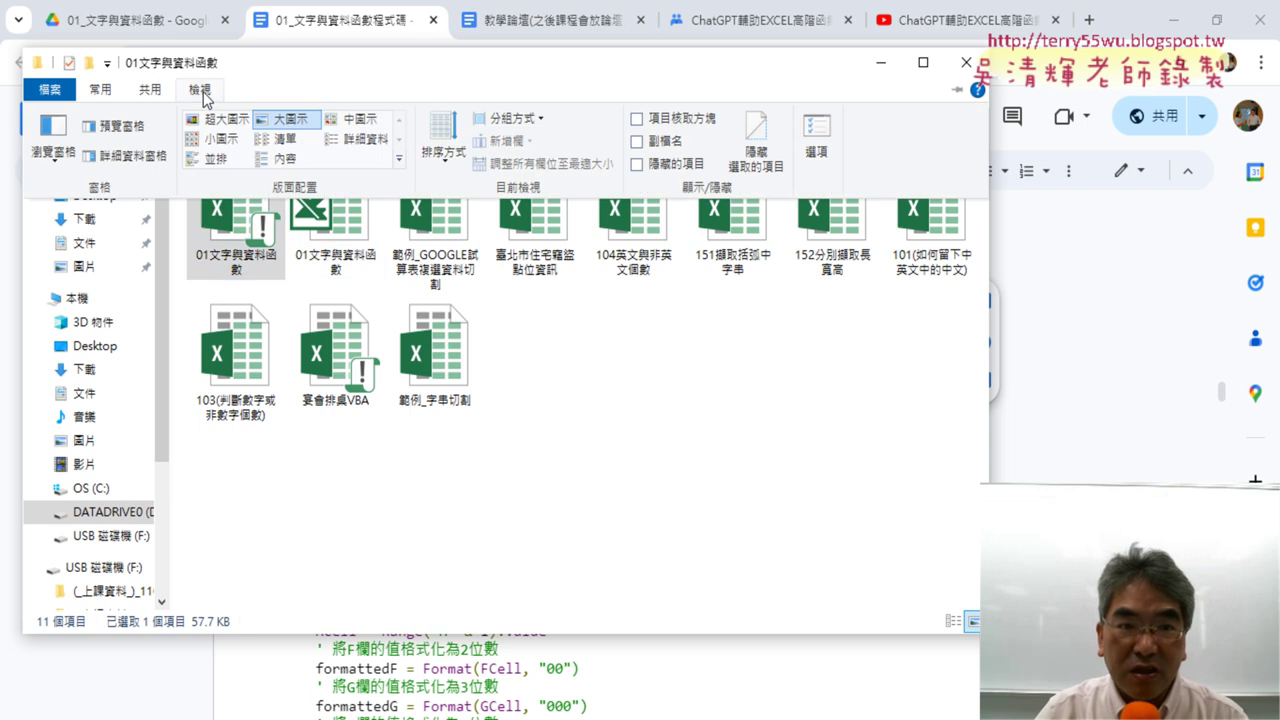
{"action": "left_click", "coordinate": [640, 143]}
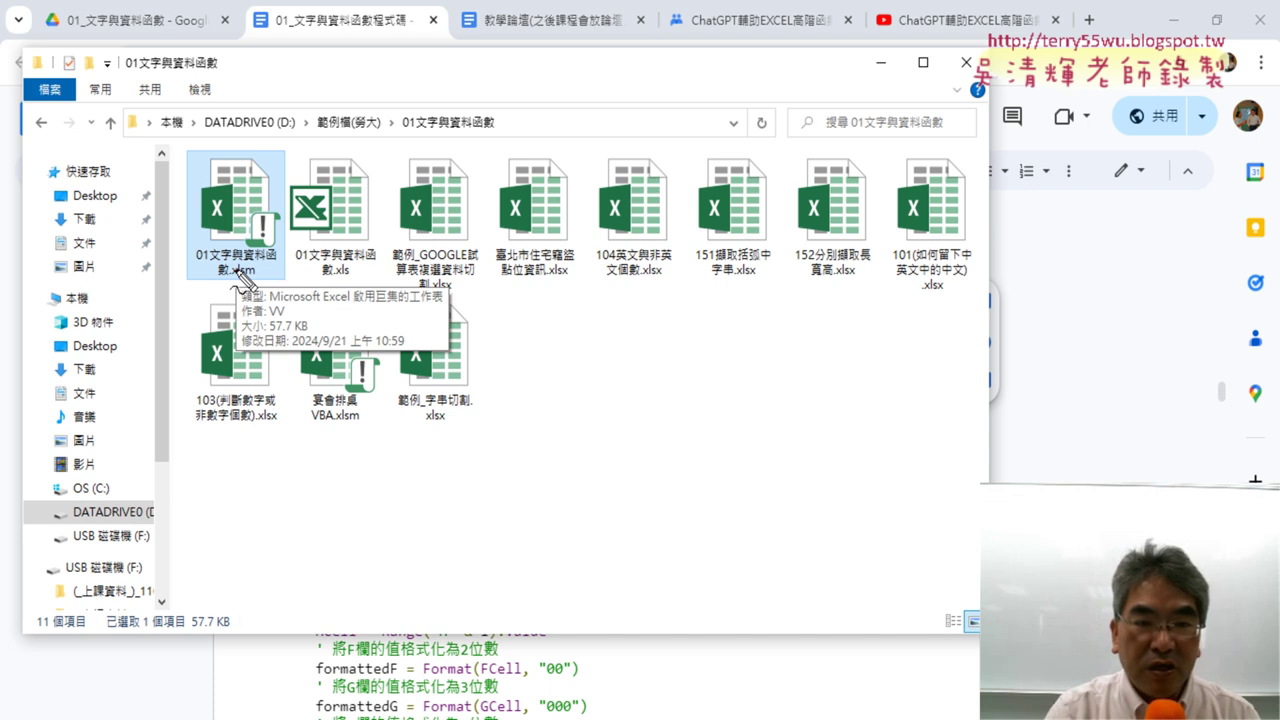
{"action": "left_click_drag", "start_coordinate": [238, 266], "coordinate": [278, 268]}
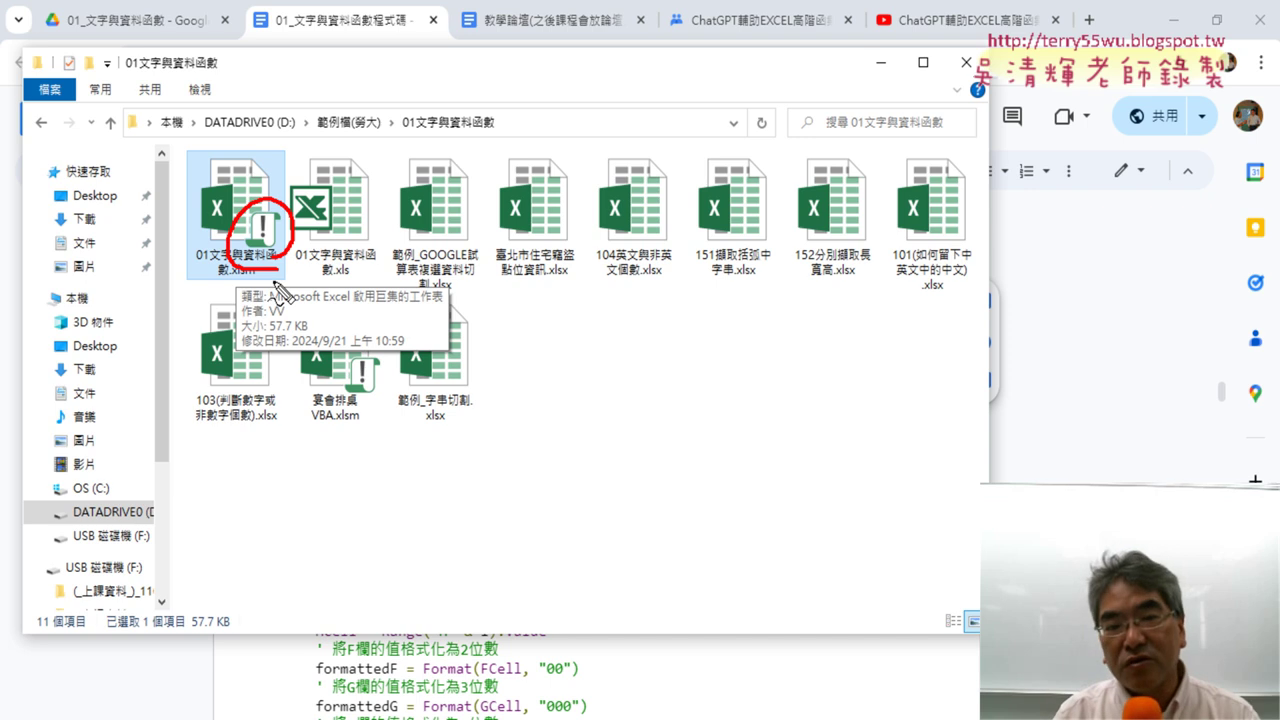
{"action": "key", "text": "Escape"}
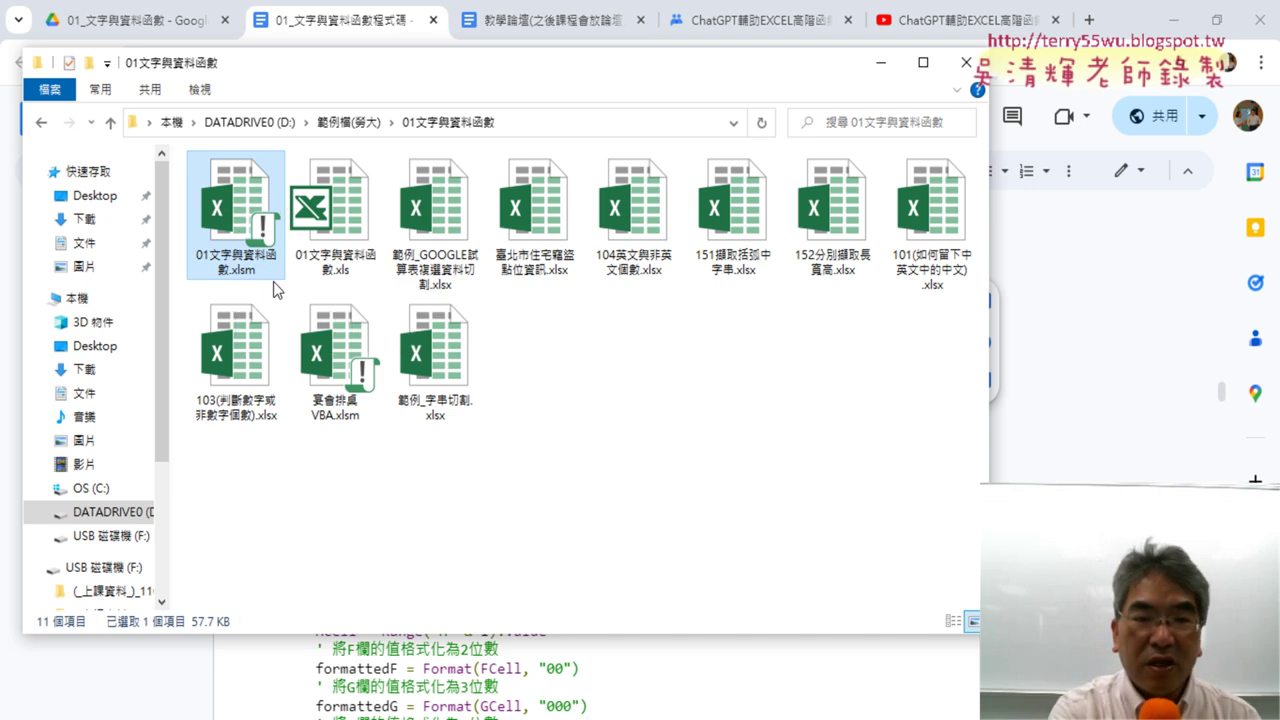
{"action": "double_click", "coordinate": [255, 218]}
Step: Open the workbook in Excel, enable its macros, and return to the 綜合練習 (VBA) sheet
{"action": "left_click", "coordinate": [714, 590]}
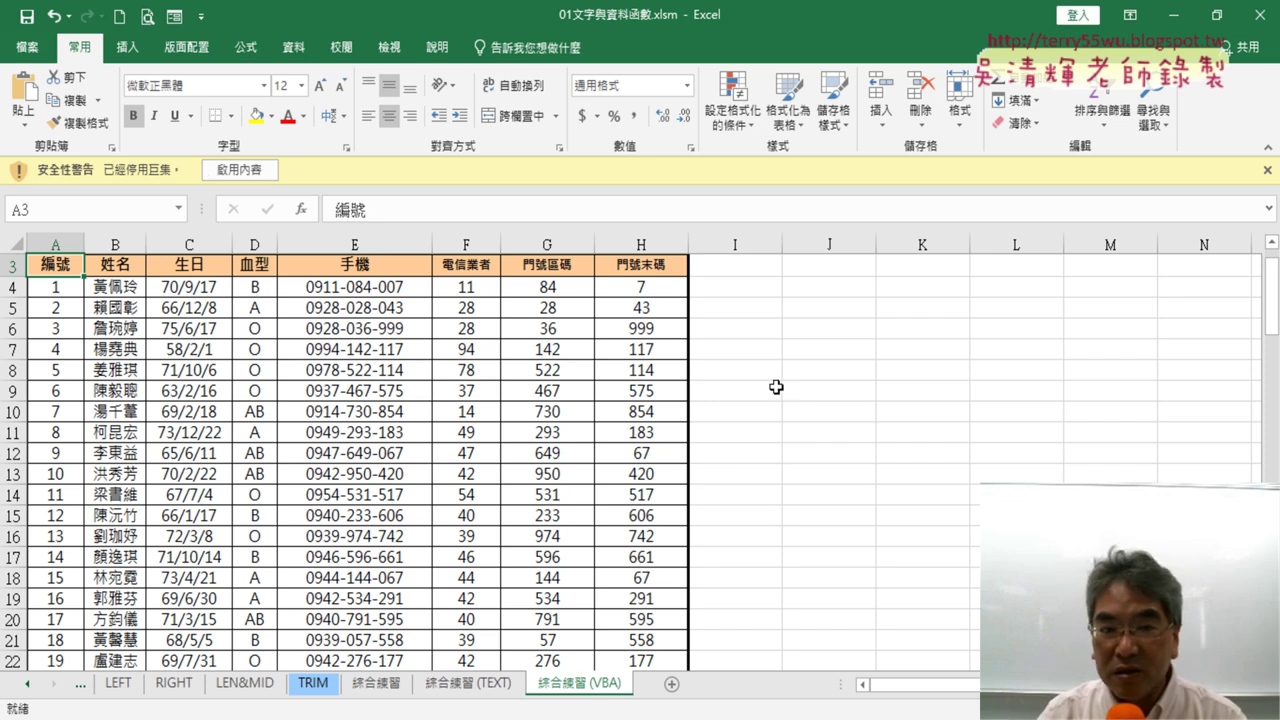
{"action": "left_click", "coordinate": [240, 170]}
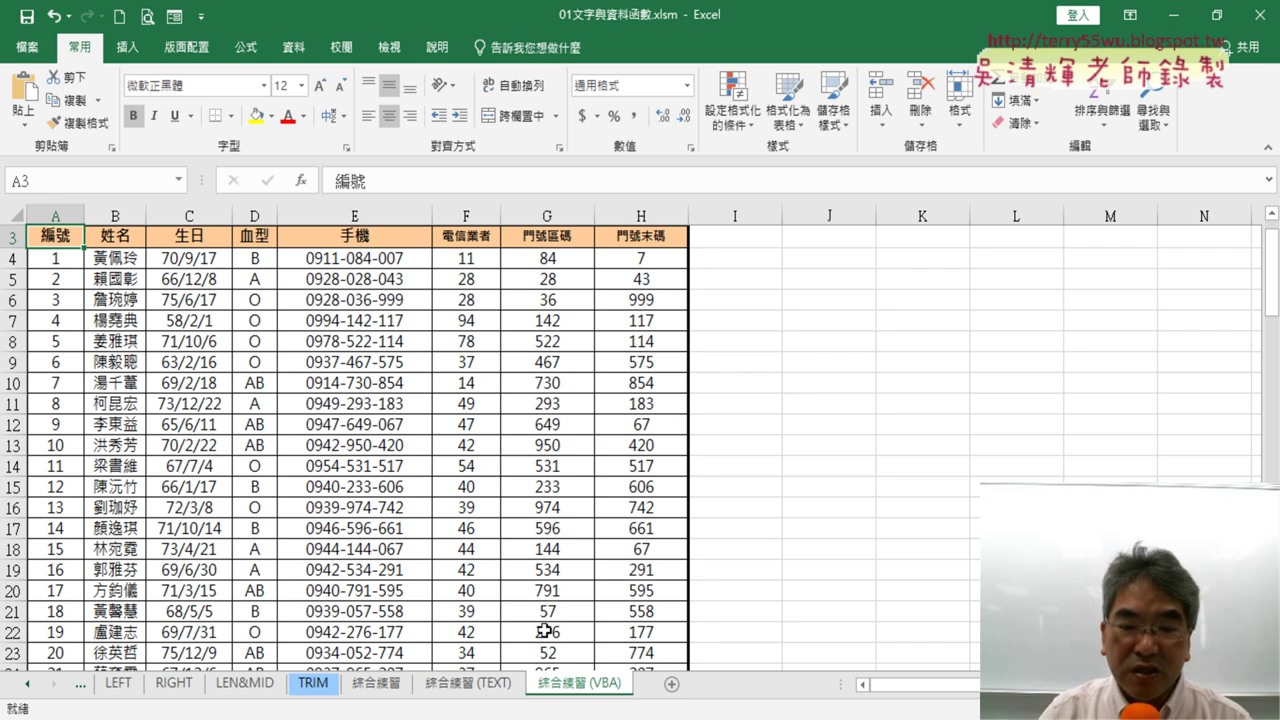
{"action": "left_click", "coordinate": [480, 684]}
{"action": "left_click", "coordinate": [573, 686]}
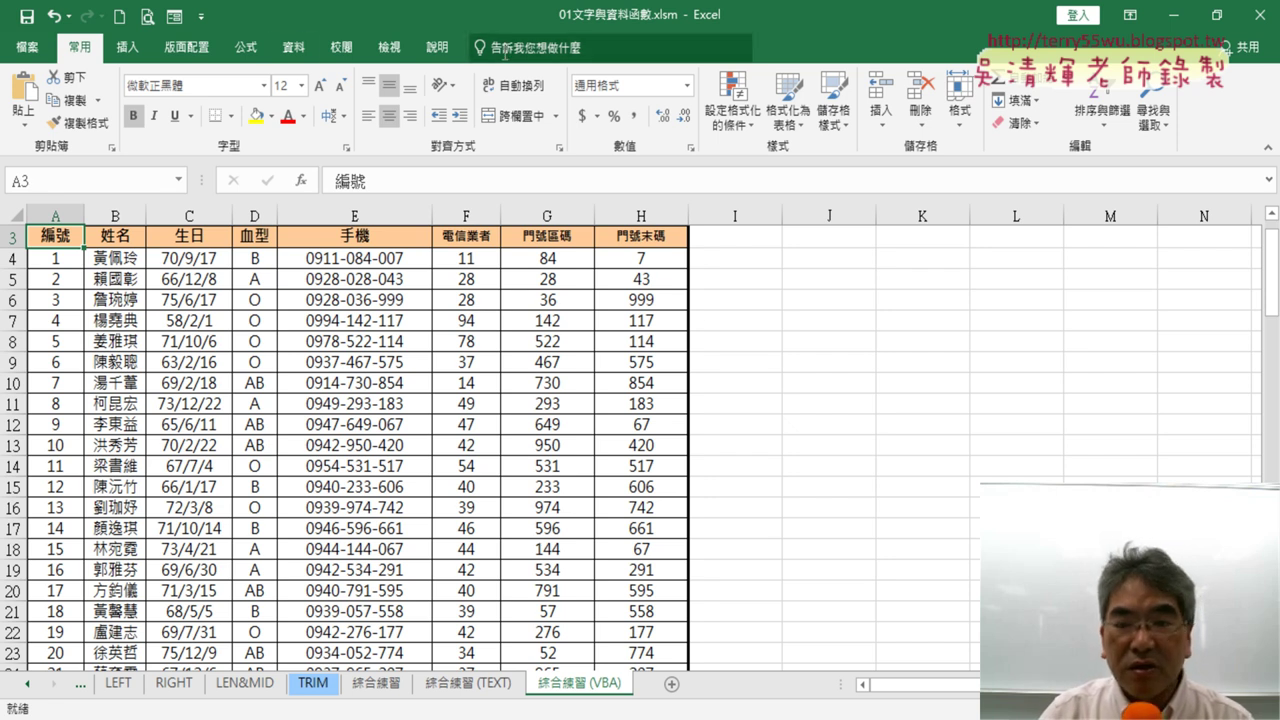
Step: Turn on the 開發人員 (Developer) tab in Excel Options' ribbon customisation
{"action": "left_click", "coordinate": [201, 16]}
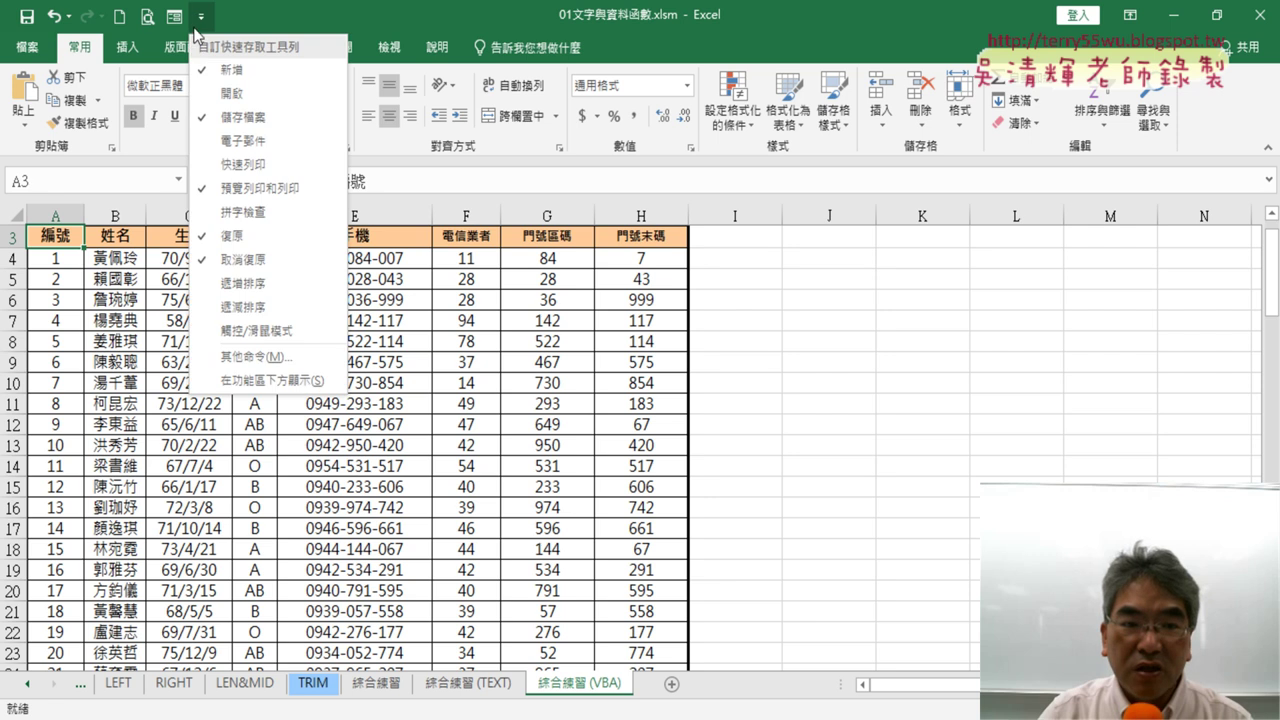
{"action": "left_click", "coordinate": [282, 364]}
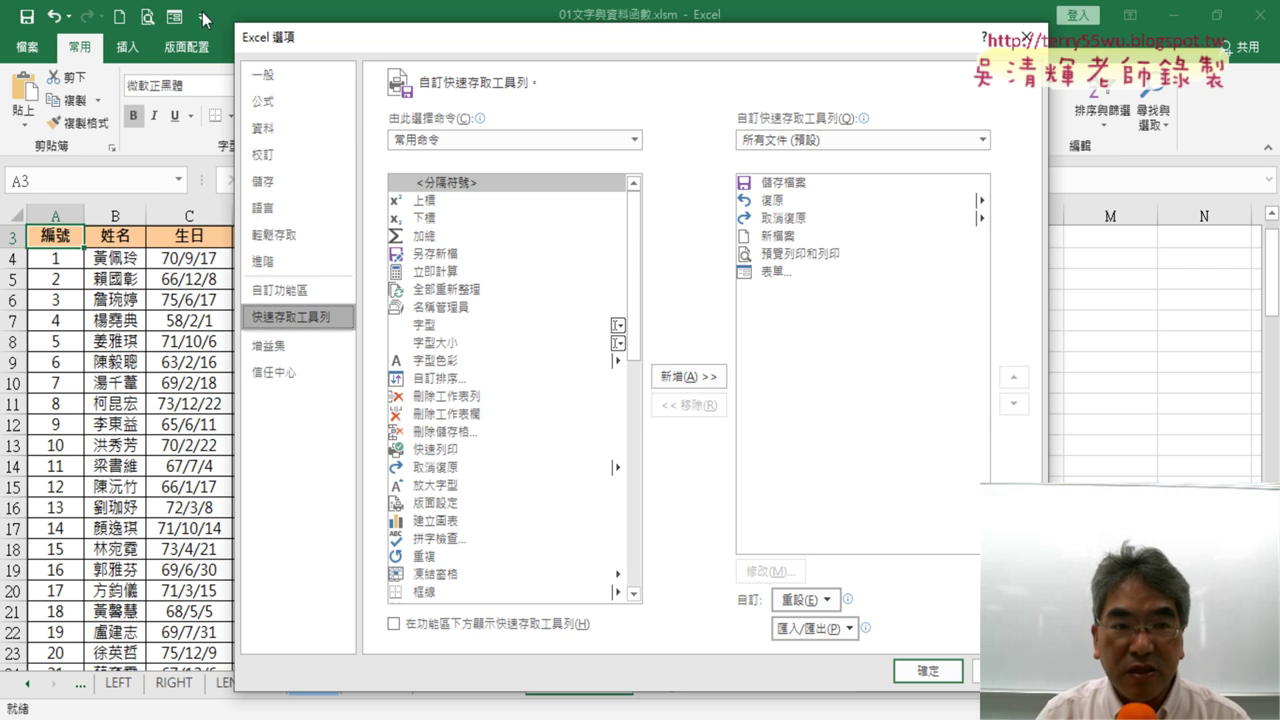
{"action": "left_click", "coordinate": [288, 294]}
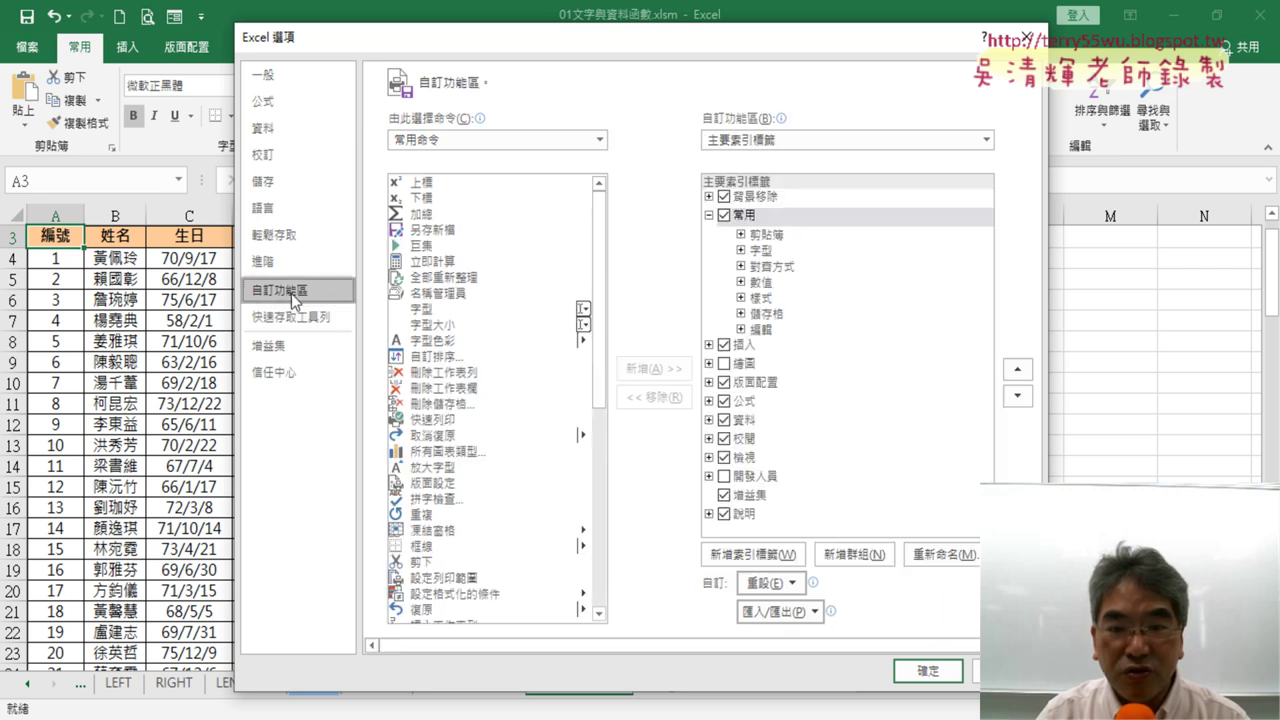
{"action": "left_click", "coordinate": [724, 476]}
{"action": "left_click", "coordinate": [928, 670]}
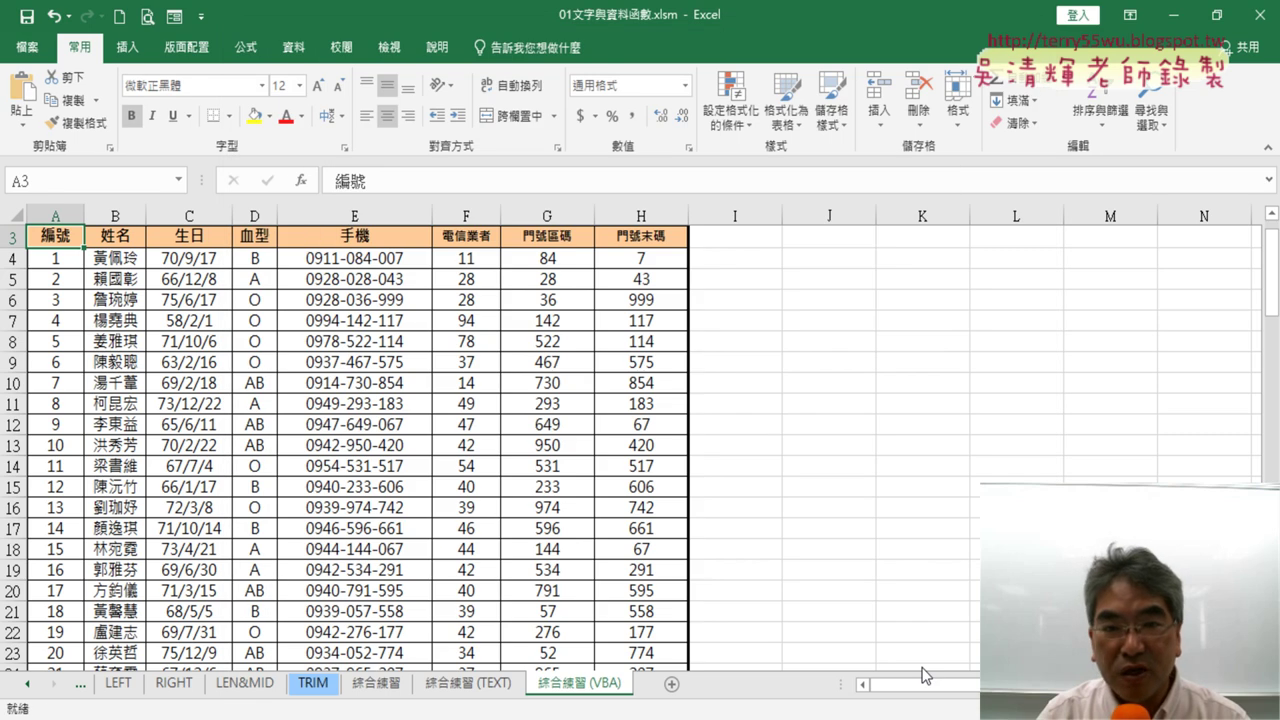
Step: Open the Visual Basic editor showing Module1's 手機函數, resize it aside, then return to the browser
{"action": "left_click", "coordinate": [447, 47]}
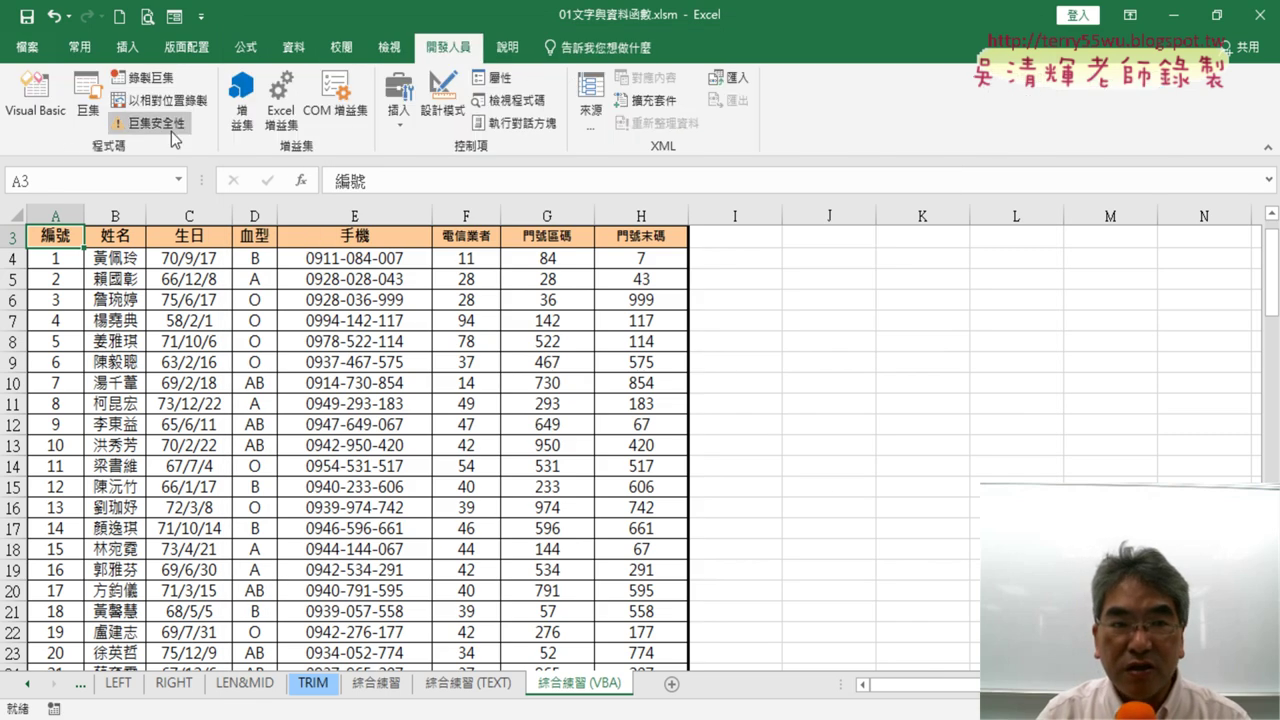
{"action": "left_click", "coordinate": [29, 122]}
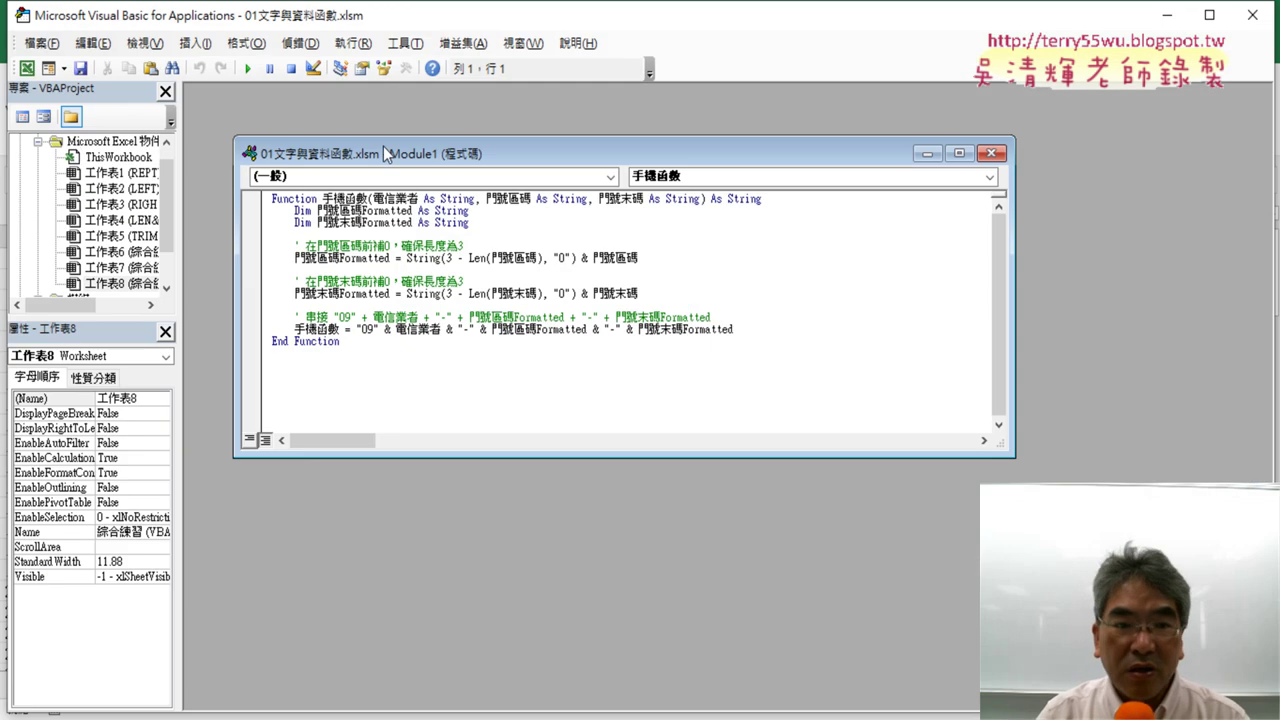
{"action": "double_click", "coordinate": [393, 155]}
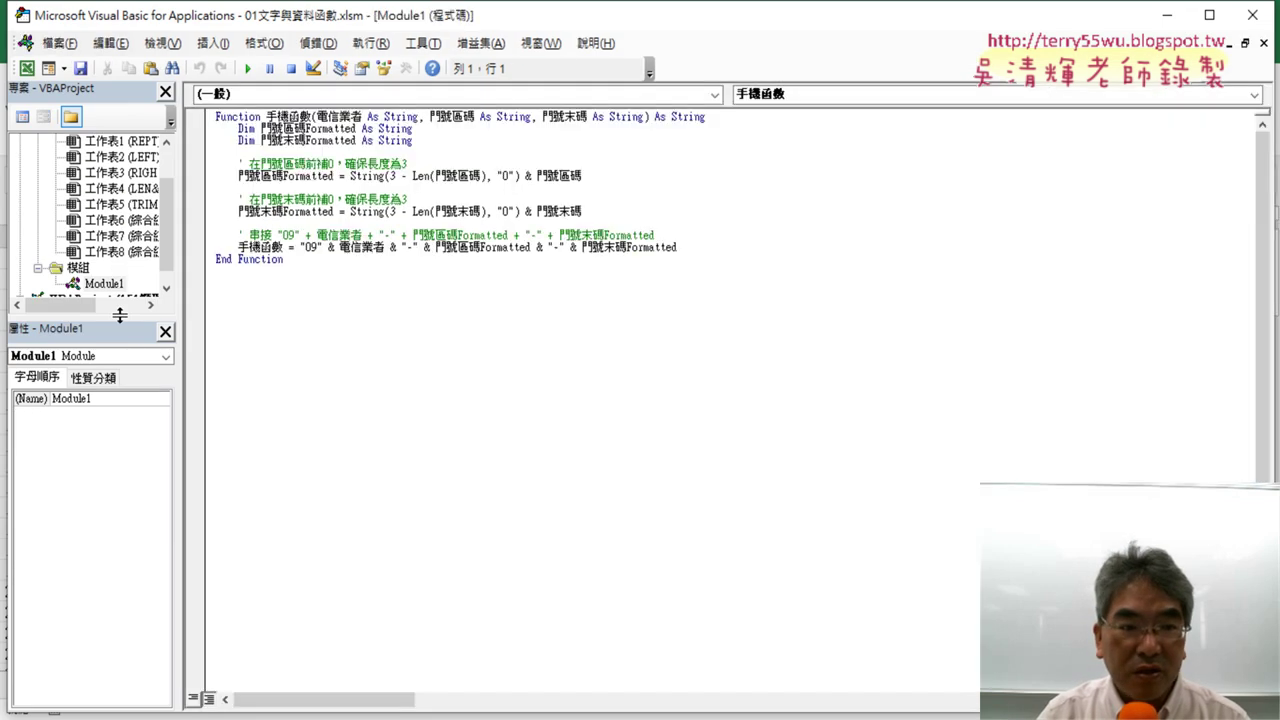
{"action": "left_click_drag", "start_coordinate": [119, 315], "coordinate": [119, 375]}
{"action": "left_click", "coordinate": [303, 316]}
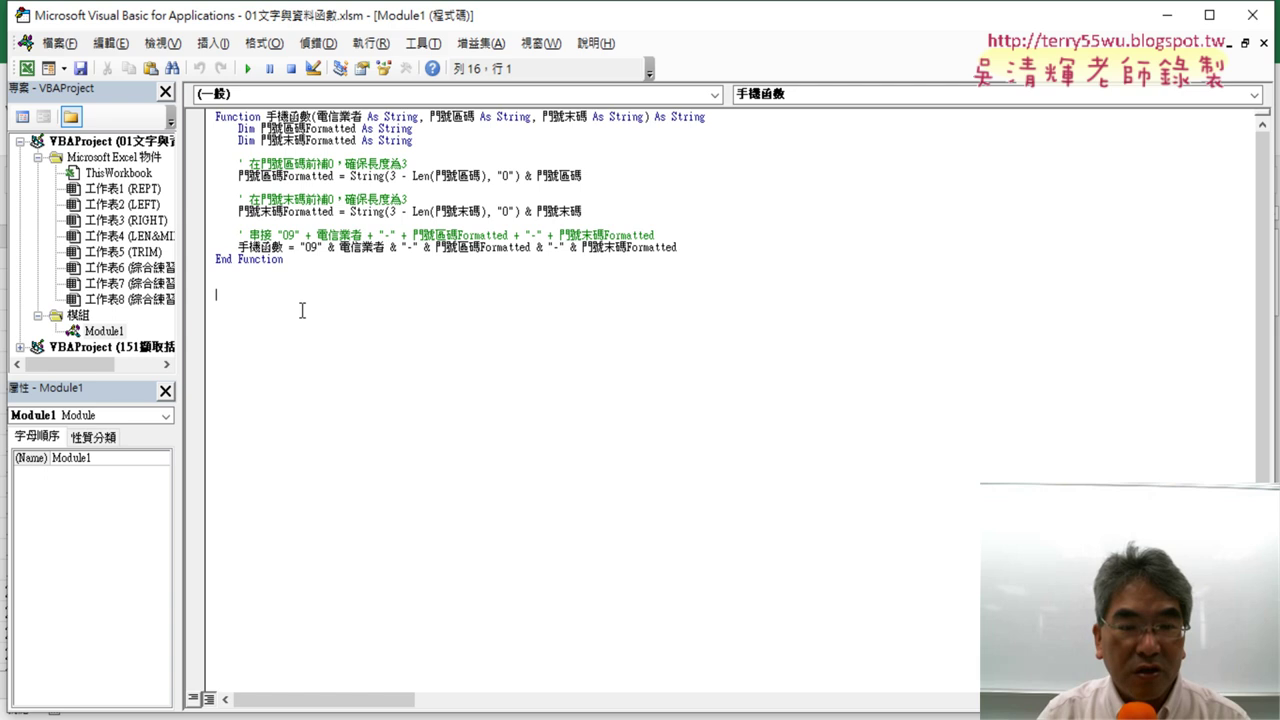
{"action": "double_click", "coordinate": [430, 15]}
{"action": "mouse_move", "coordinate": [454, 22]}
{"action": "left_mouse_down"}
{"action": "mouse_move", "coordinate": [775, 32]}
{"action": "mouse_move", "coordinate": [766, 37]}
{"action": "left_mouse_up"}
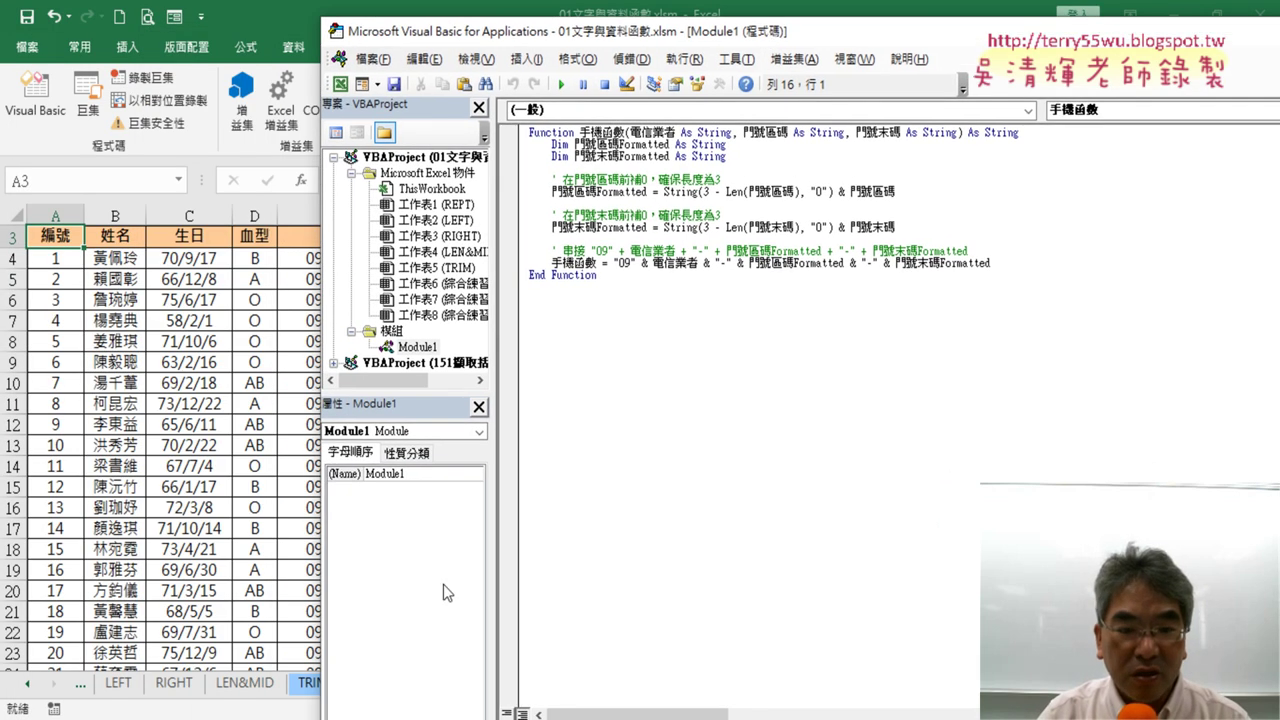
{"action": "key", "text": "alt+Tab"}
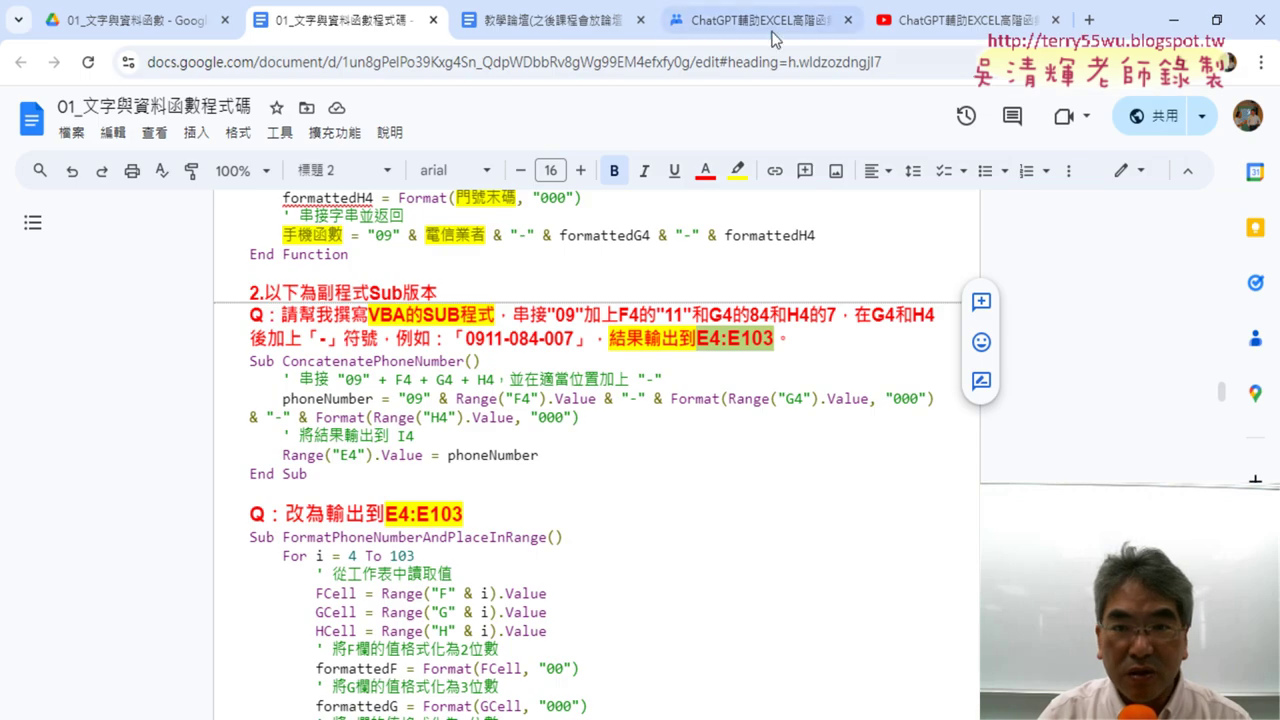
Step: Highlight lesson item 04 about the two macro buttons in the Google Groups post
{"action": "left_click", "coordinate": [528, 20]}
{"action": "left_click", "coordinate": [698, 20]}
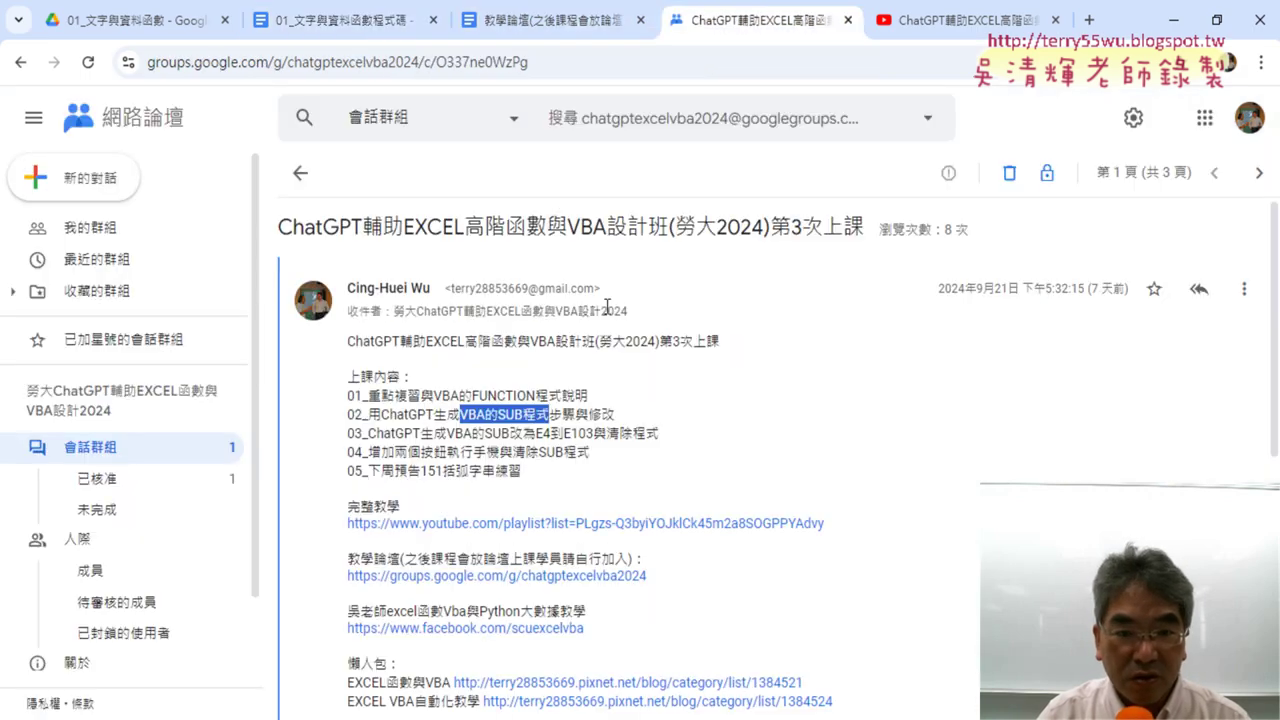
{"action": "left_click_drag", "start_coordinate": [590, 452], "coordinate": [381, 452]}
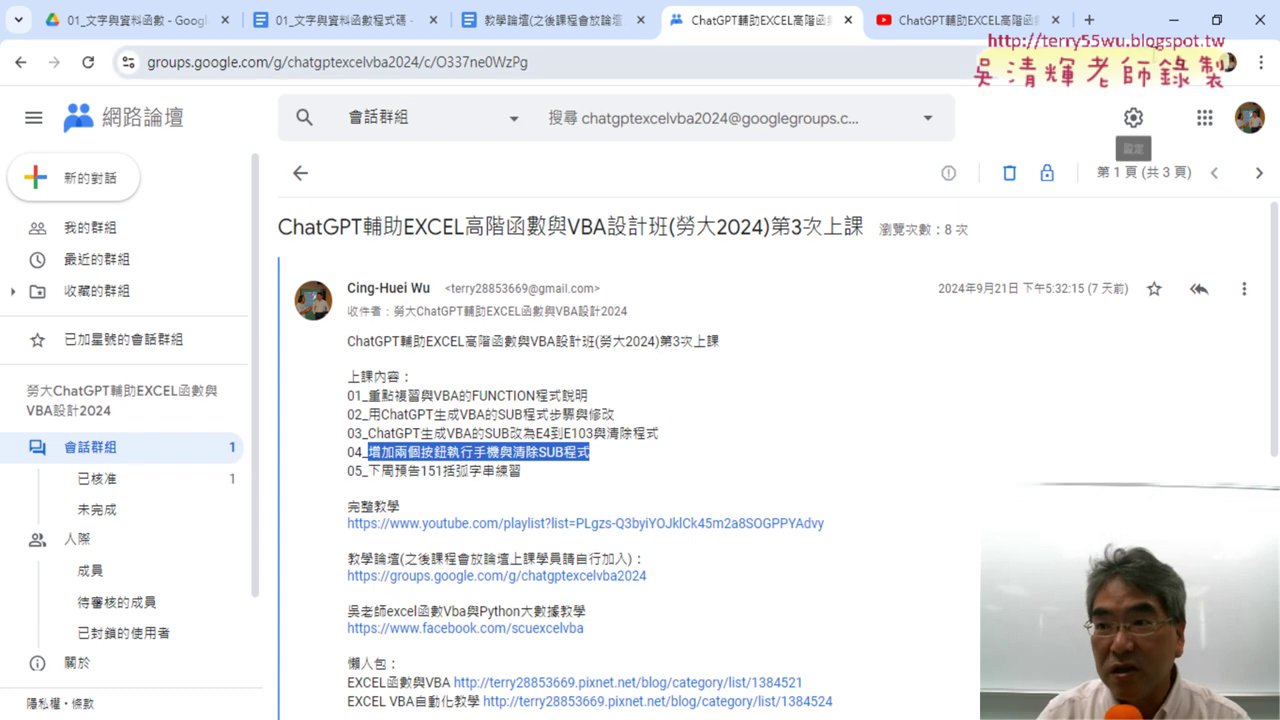
{"action": "key", "text": "alt+Tab"}
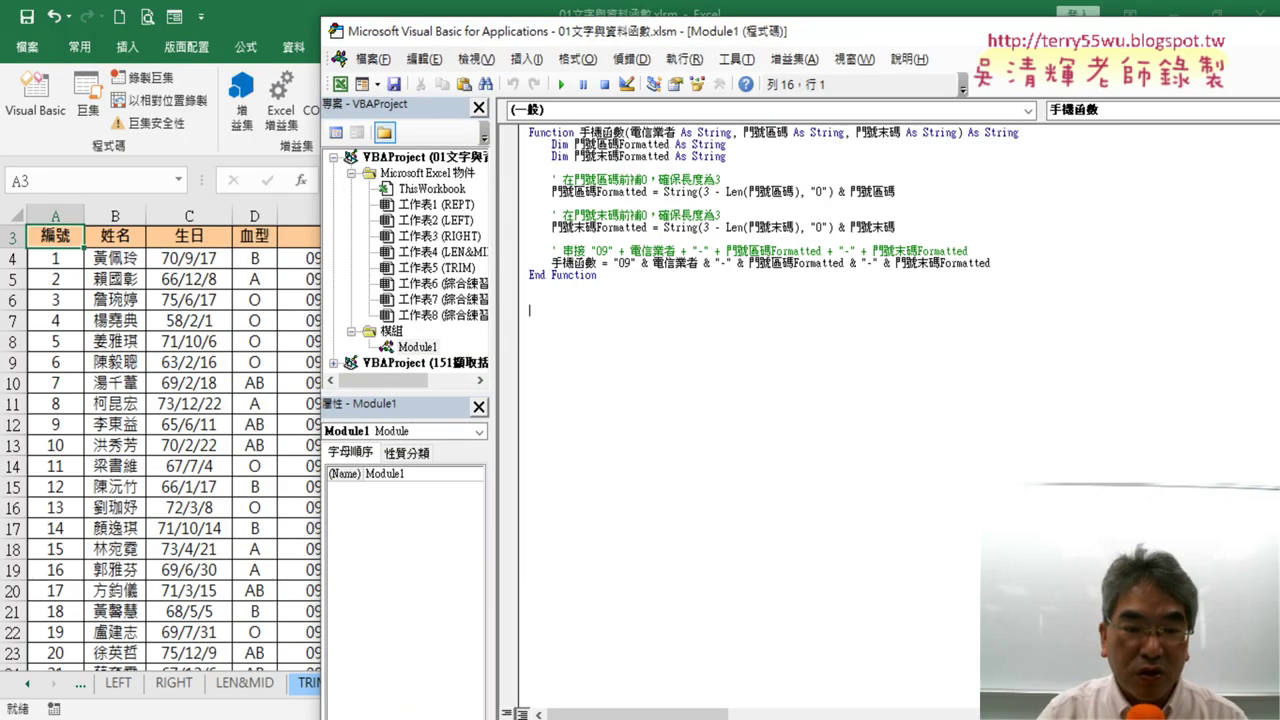
{"action": "key", "text": "alt+Tab"}
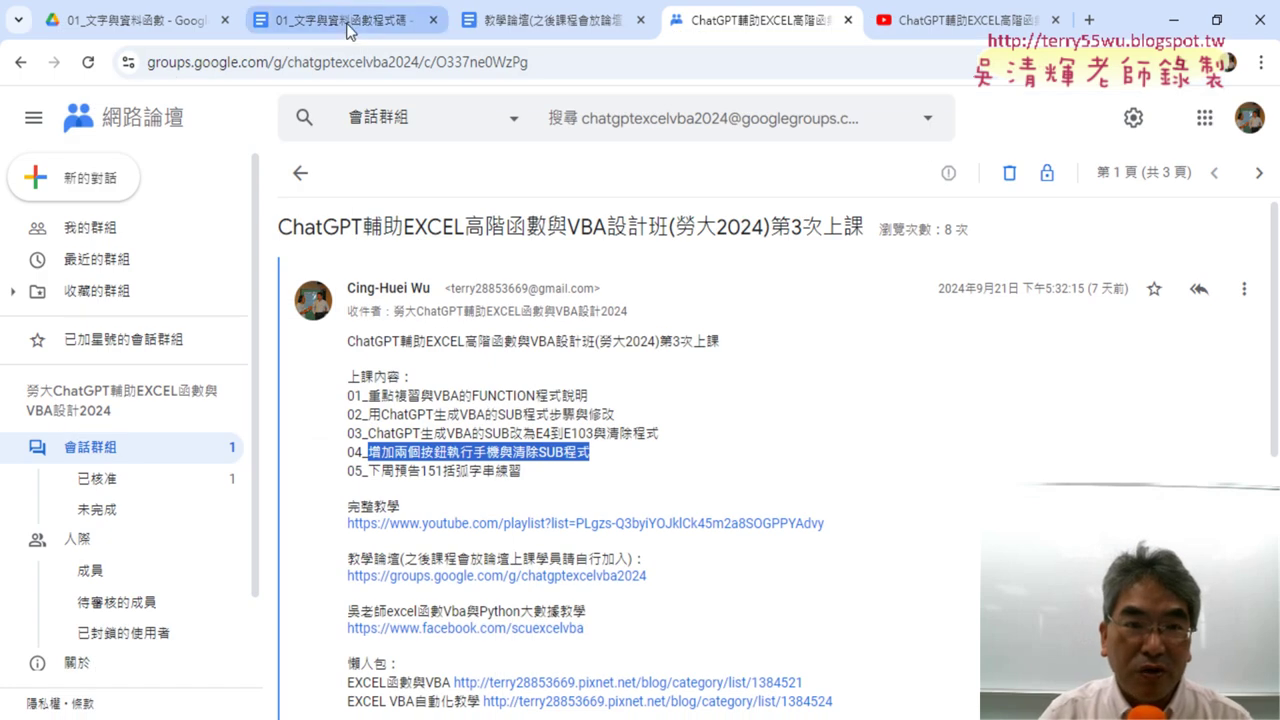
Step: Select the FormatPhoneNumberAndPlaceInRange Sub code in the Google Docs notes
{"action": "left_click", "coordinate": [335, 20]}
{"action": "scroll", "coordinate": [571, 486], "scroll_direction": "down", "scroll_amount": 3}
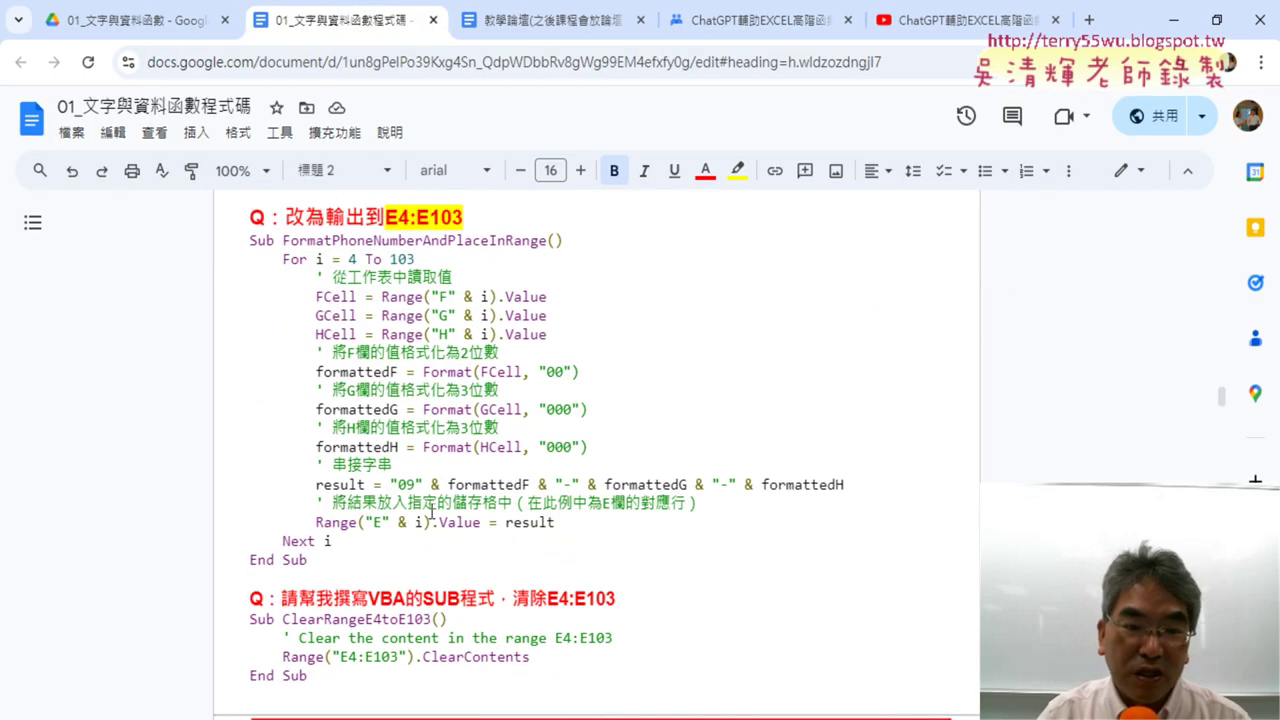
{"action": "left_click_drag", "start_coordinate": [320, 560], "coordinate": [255, 243]}
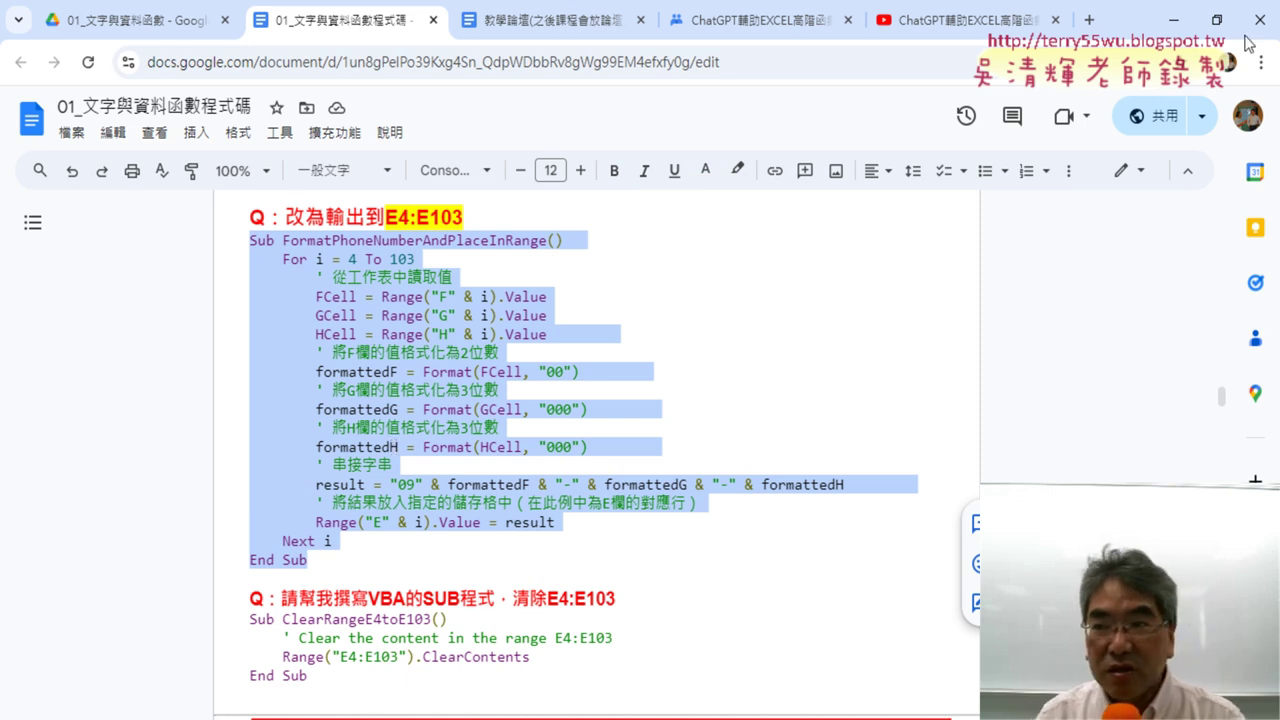
Step: Paste the FormatPhoneNumberAndPlaceInRange Sub into Module1 below the 手機函數 function
{"action": "left_click", "coordinate": [1173, 20]}
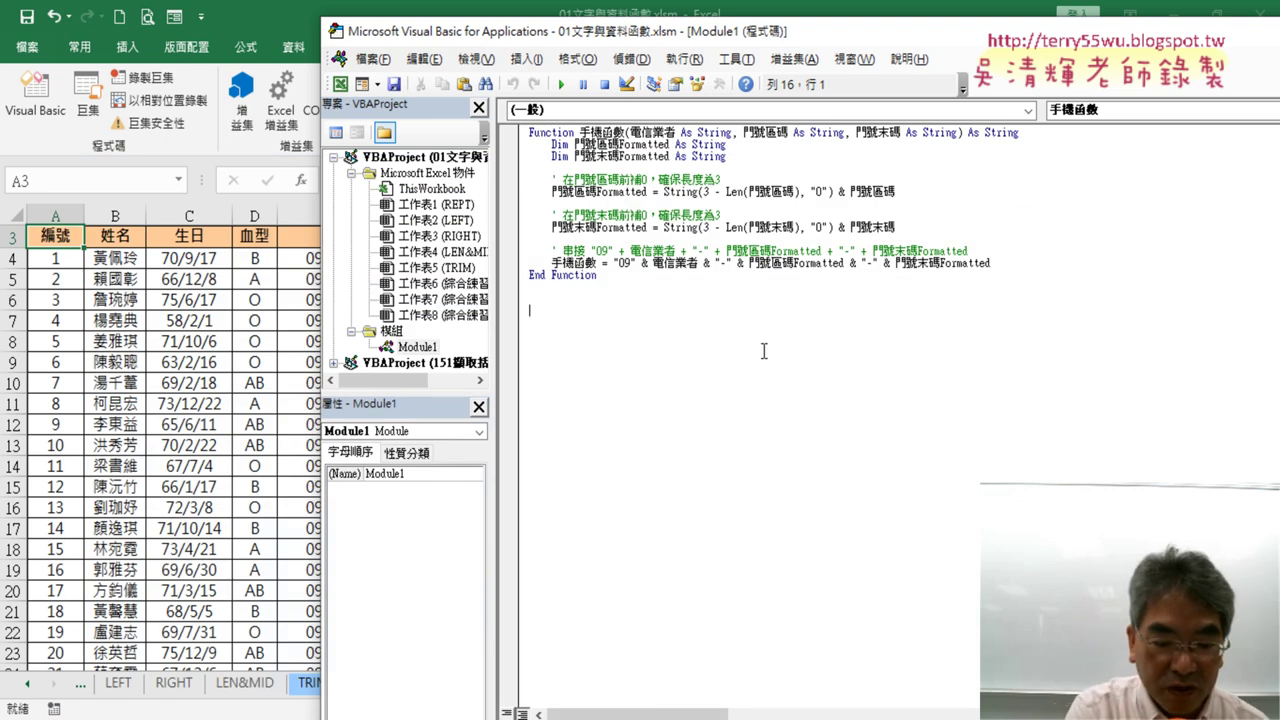
{"action": "key", "text": "ctrl+v"}
{"action": "key", "text": "Return"}
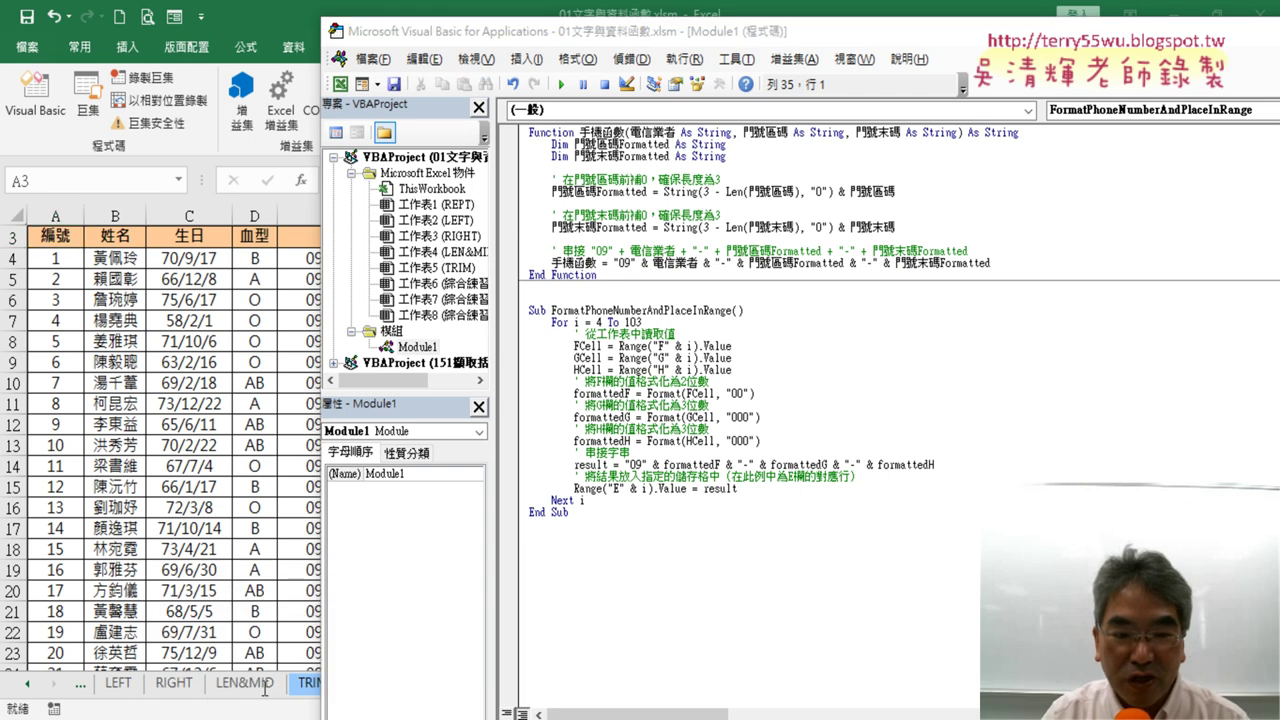
Step: Copy the ClearRangeE4toE103 Sub from the code document, paste it below, and shift the editor right
{"action": "key", "text": "alt+Tab"}
{"action": "left_click_drag", "start_coordinate": [310, 379], "coordinate": [249, 322]}
{"action": "key", "text": "ctrl+c"}
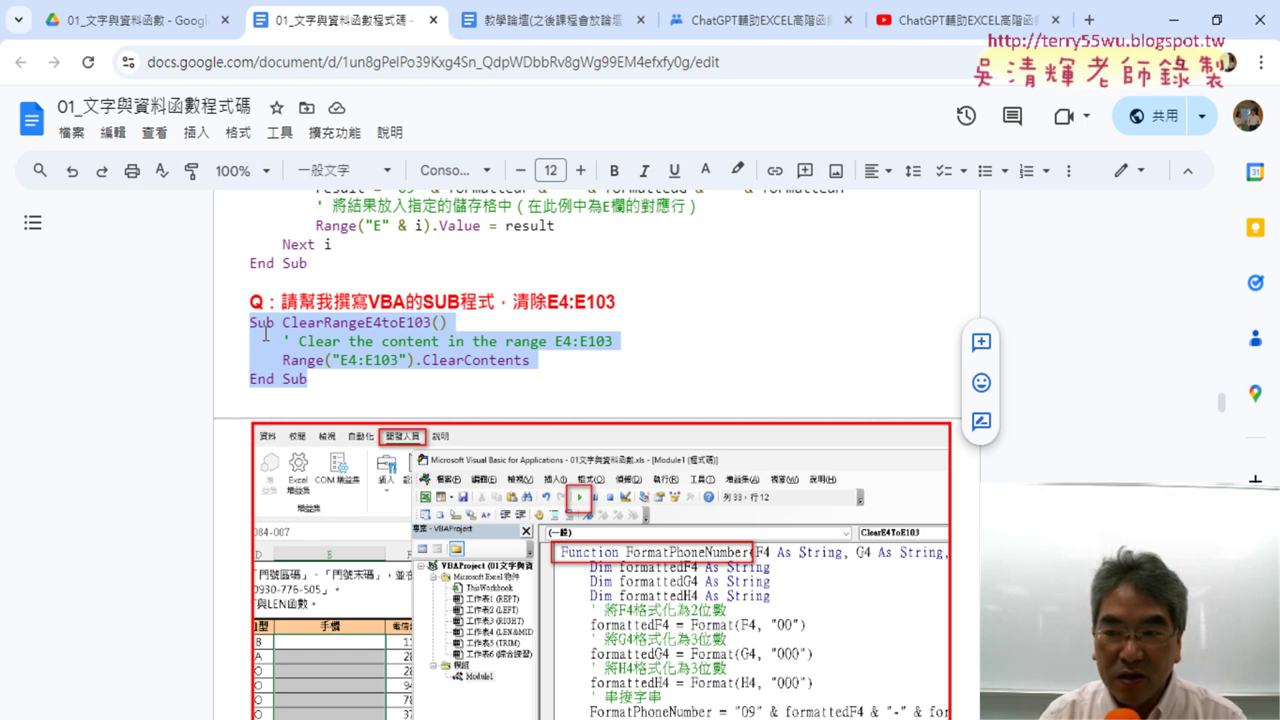
{"action": "mouse_move", "coordinate": [1221, 404]}
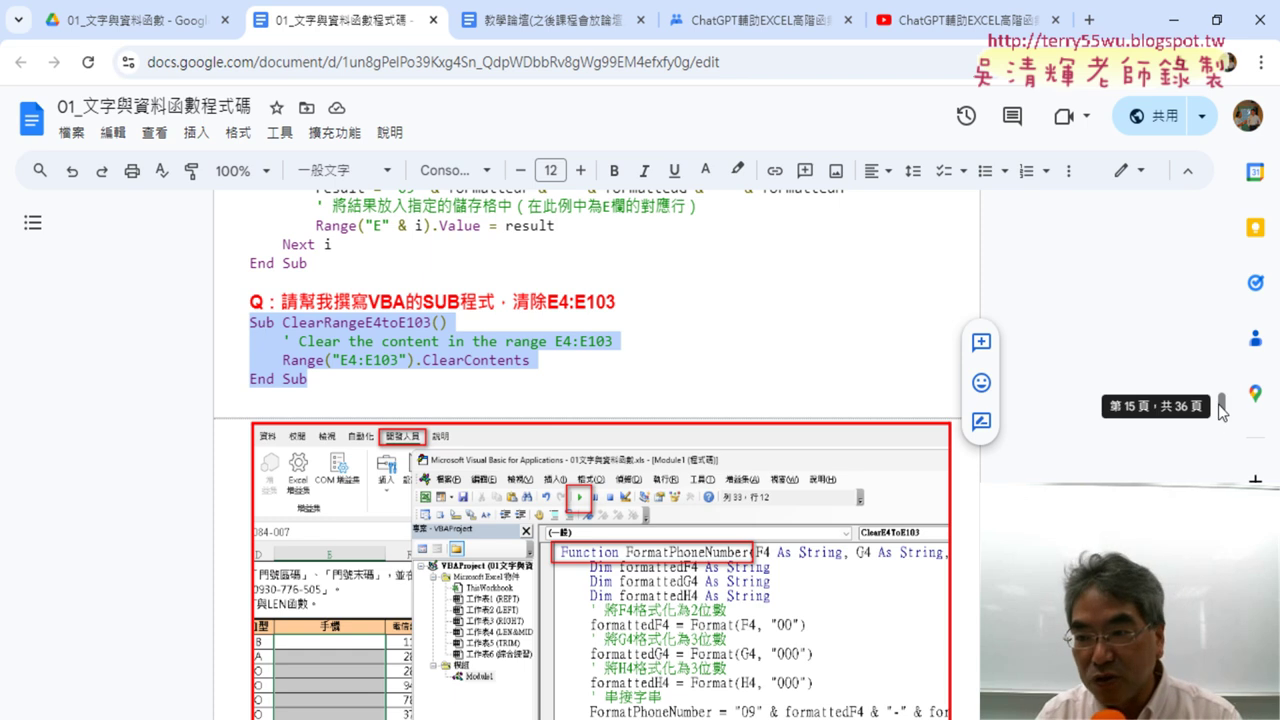
{"action": "key", "text": "alt+Tab"}
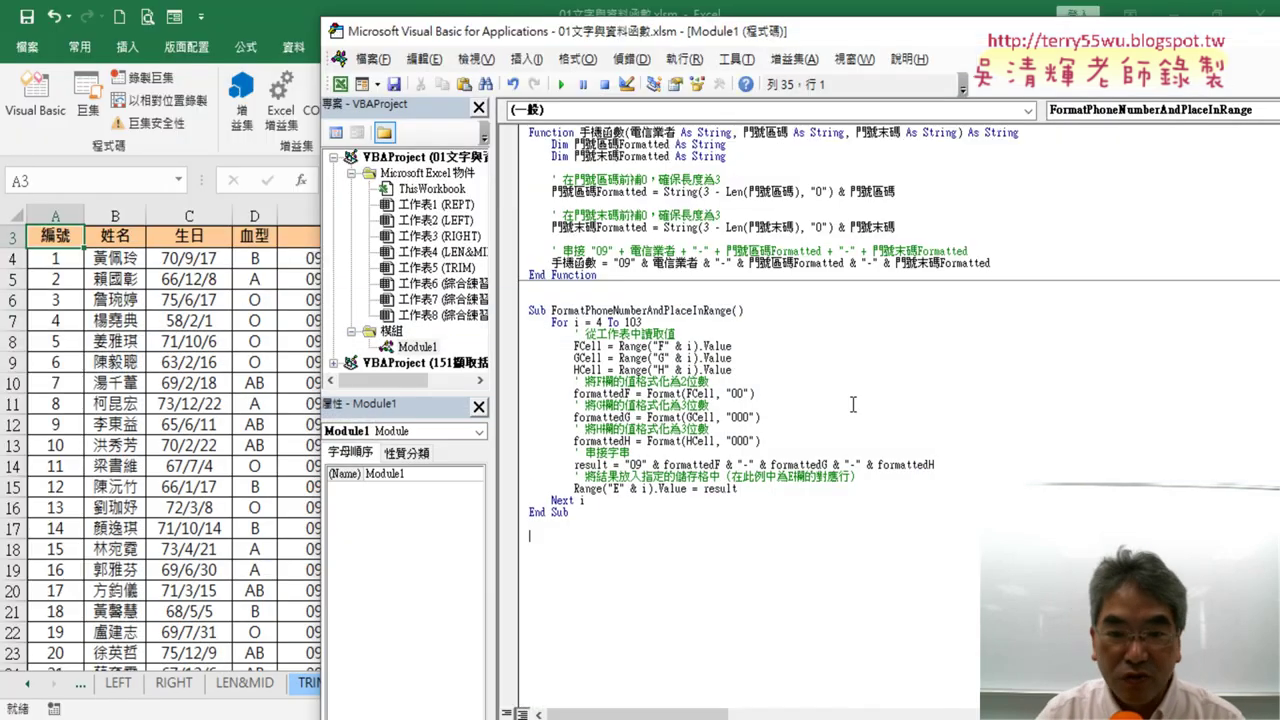
{"action": "key", "text": "ctrl+v"}
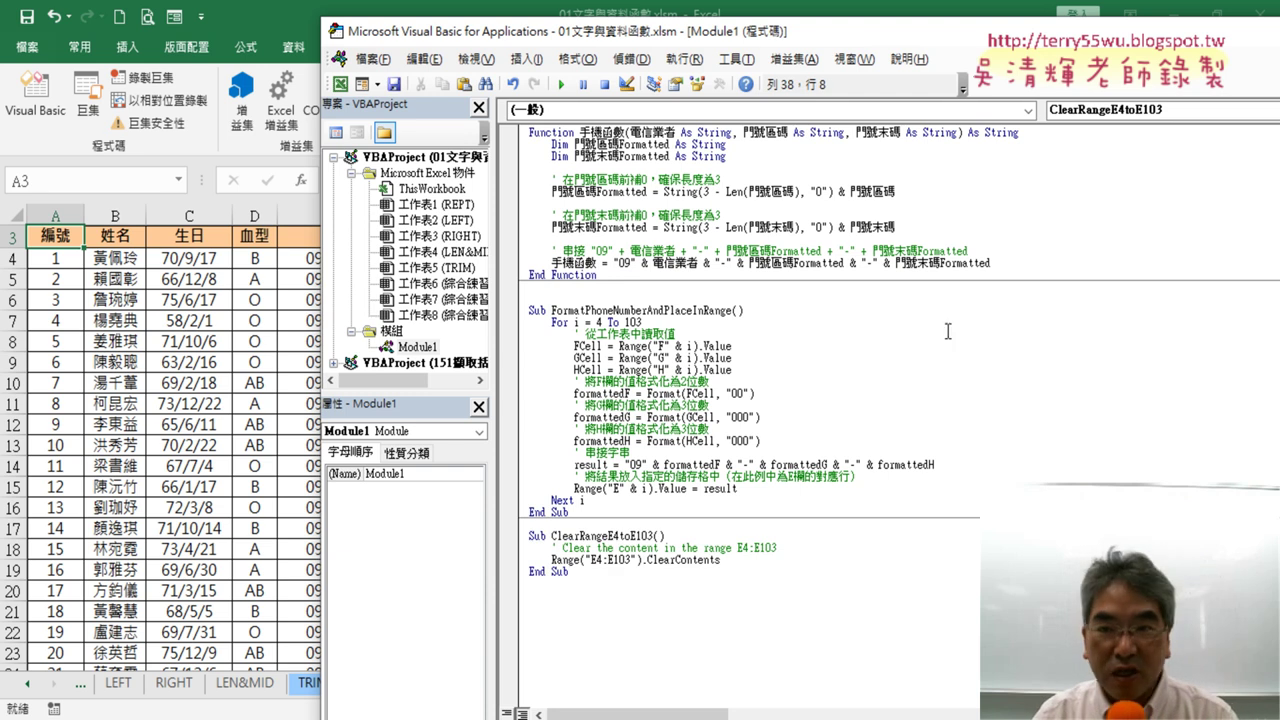
{"action": "left_click_drag", "start_coordinate": [790, 38], "coordinate": [975, 25]}
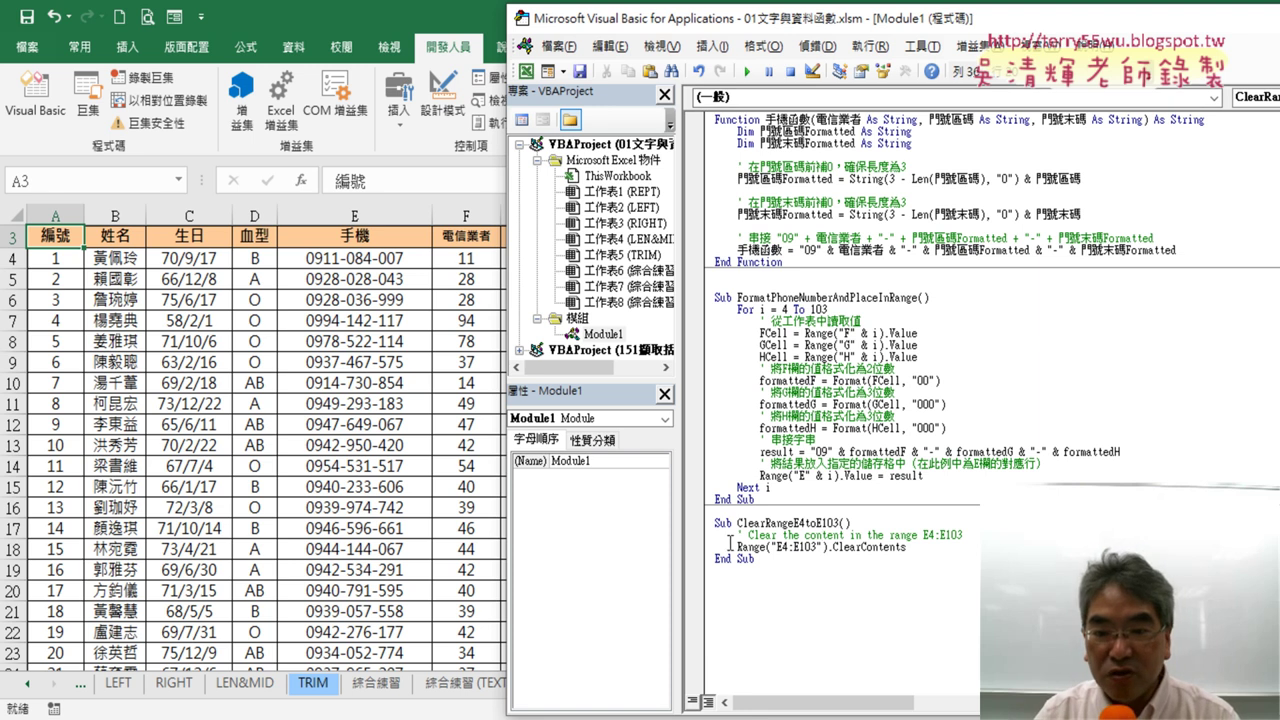
Step: Run ClearRangeE4toE103 to empty E4:E103, then run FormatPhoneNumberAndPlaceInRange to refill column E
{"action": "left_click_drag", "start_coordinate": [714, 523], "coordinate": [757, 559]}
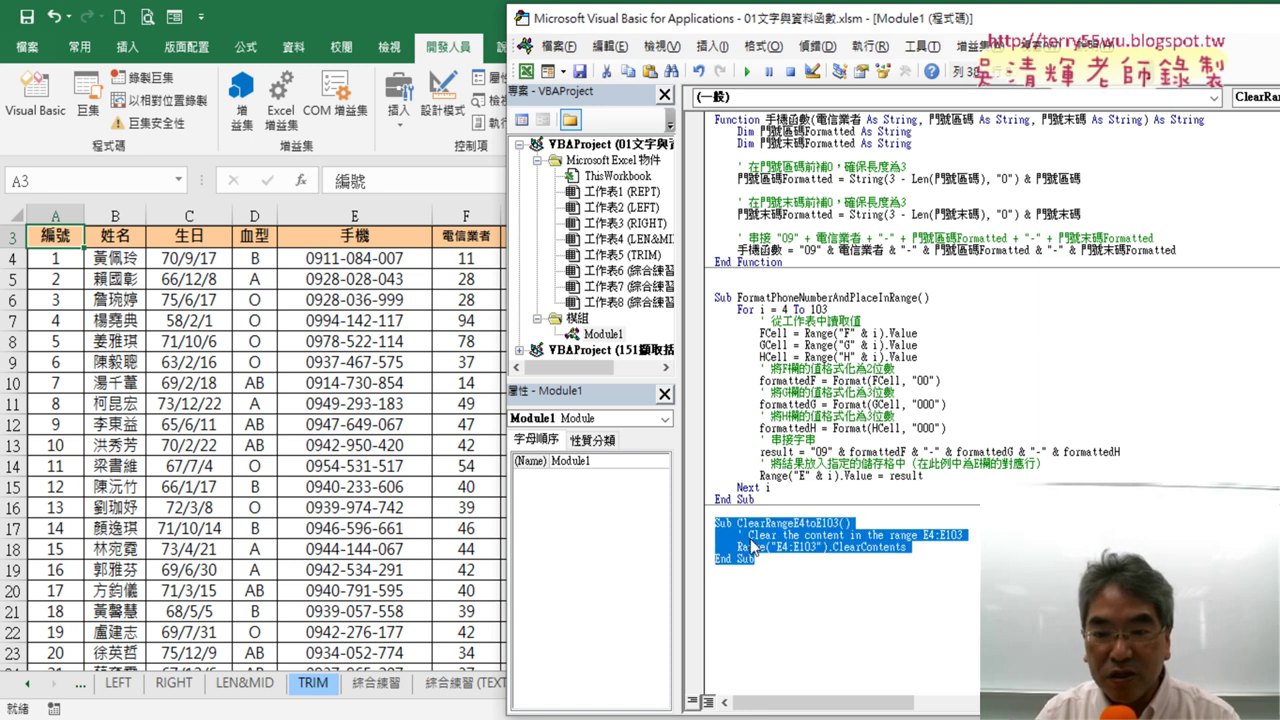
{"action": "left_click", "coordinate": [751, 541]}
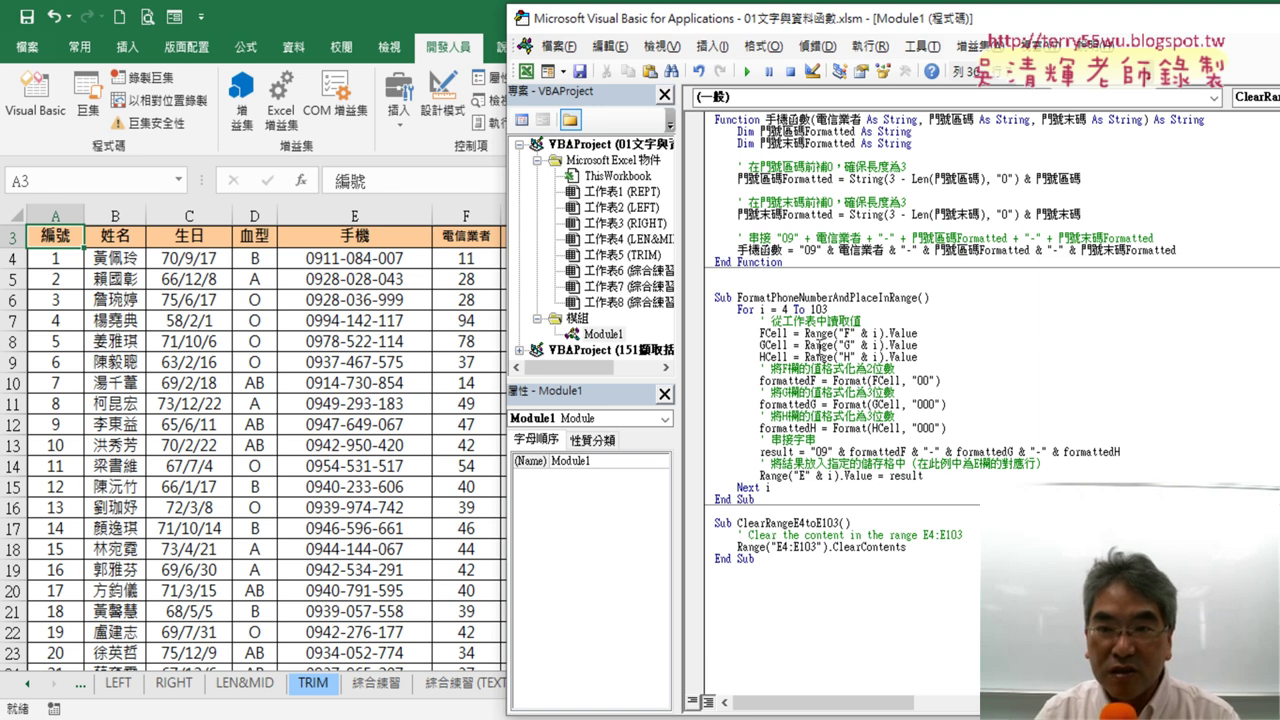
{"action": "left_click", "coordinate": [747, 71]}
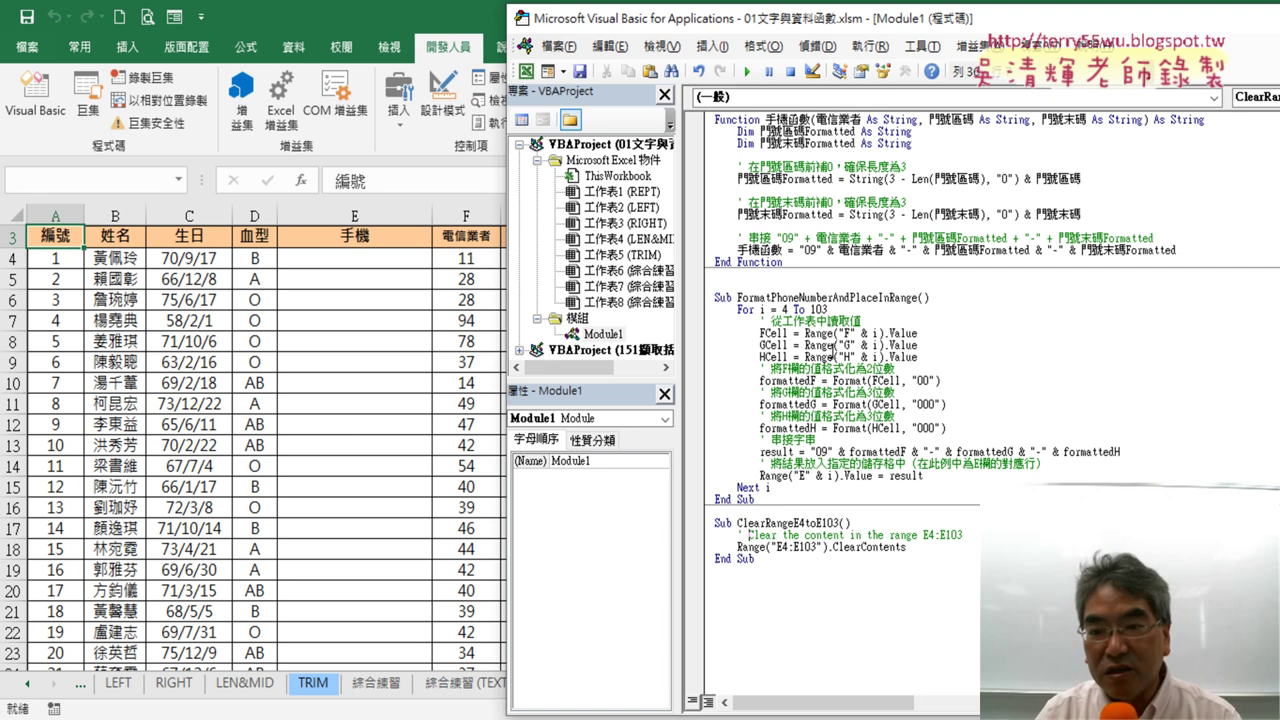
{"action": "left_click", "coordinate": [836, 344]}
{"action": "key", "text": "F5"}
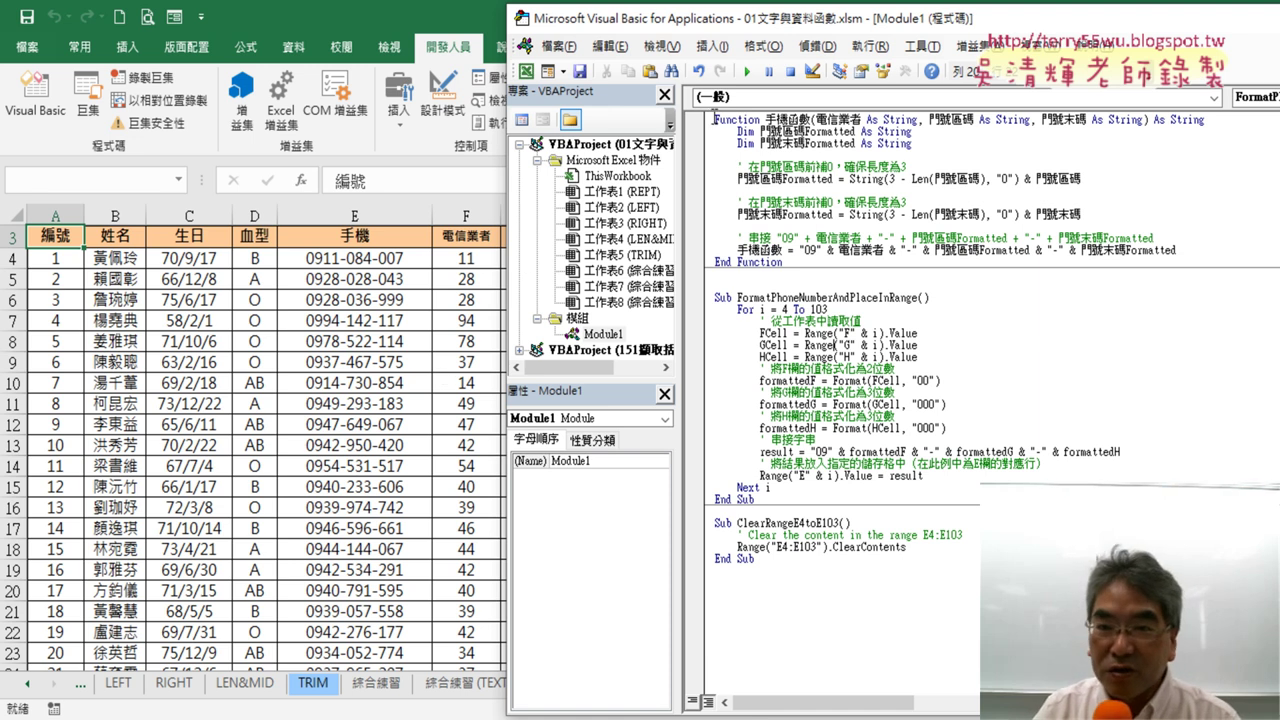
Step: Try running from the 手機函數 function and the phone Sub, closing the macro list each time
{"action": "left_click_drag", "start_coordinate": [714, 119], "coordinate": [750, 118]}
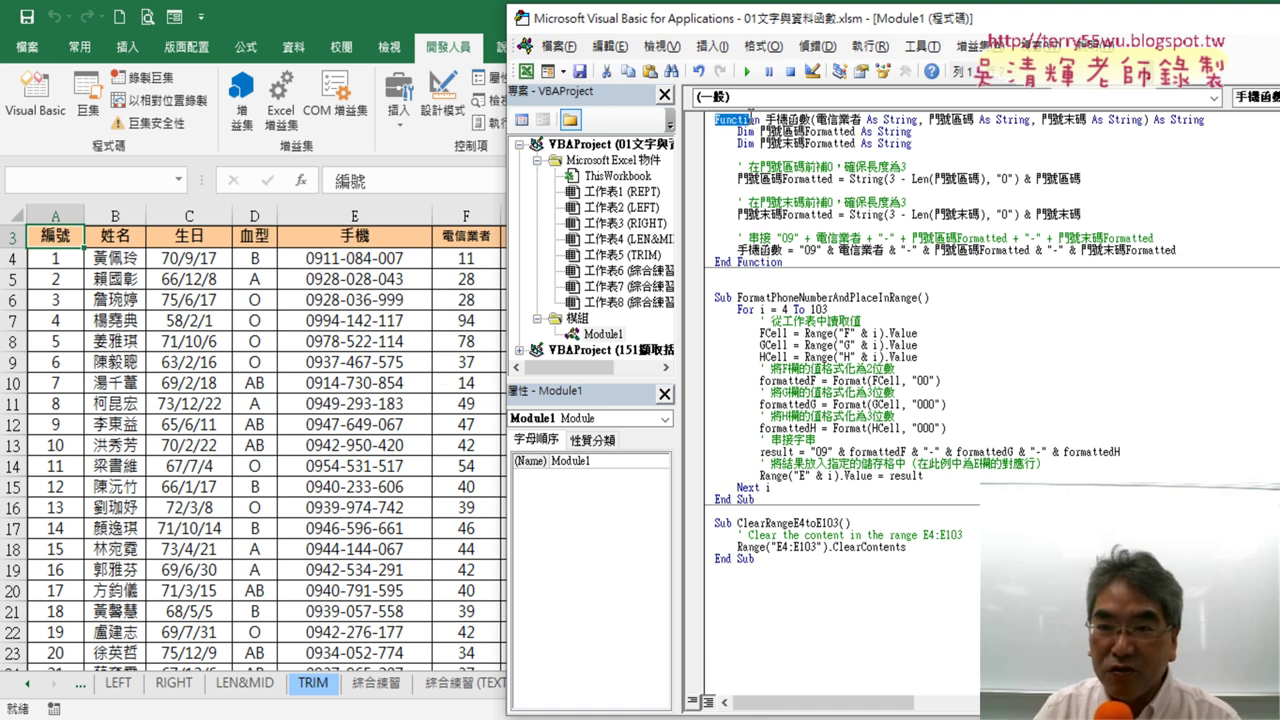
{"action": "left_click", "coordinate": [831, 191]}
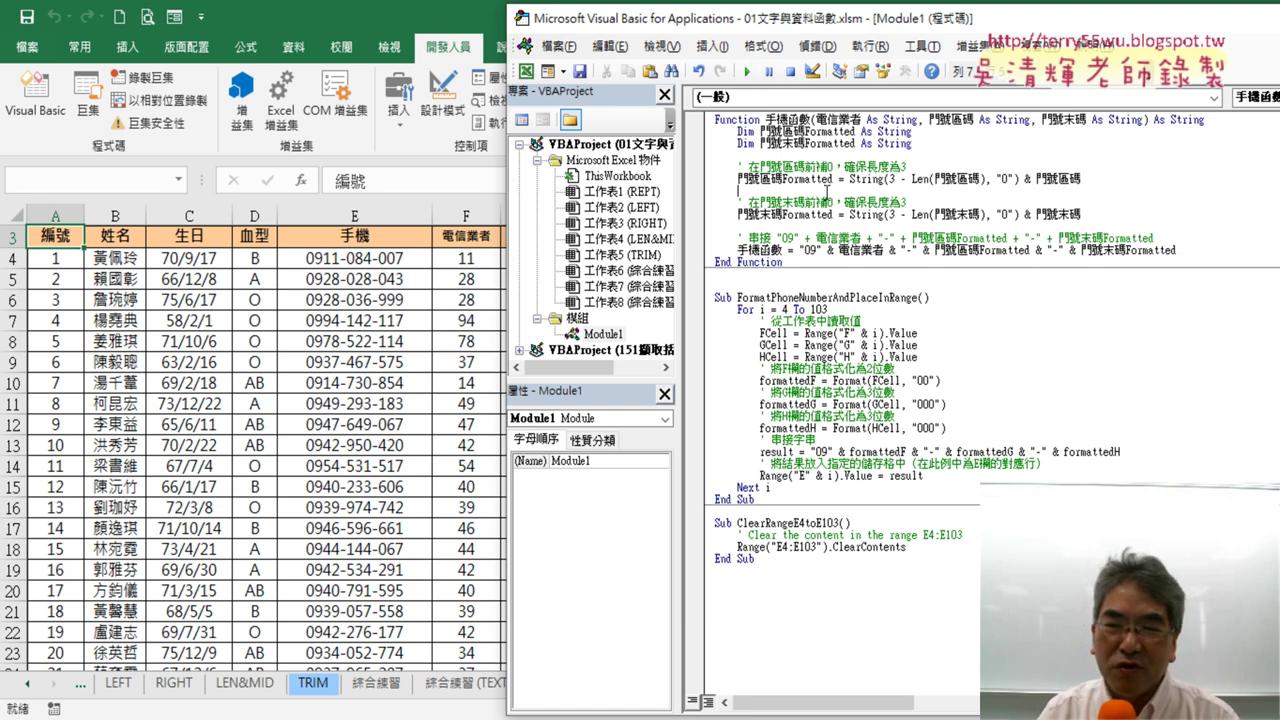
{"action": "left_click", "coordinate": [748, 71]}
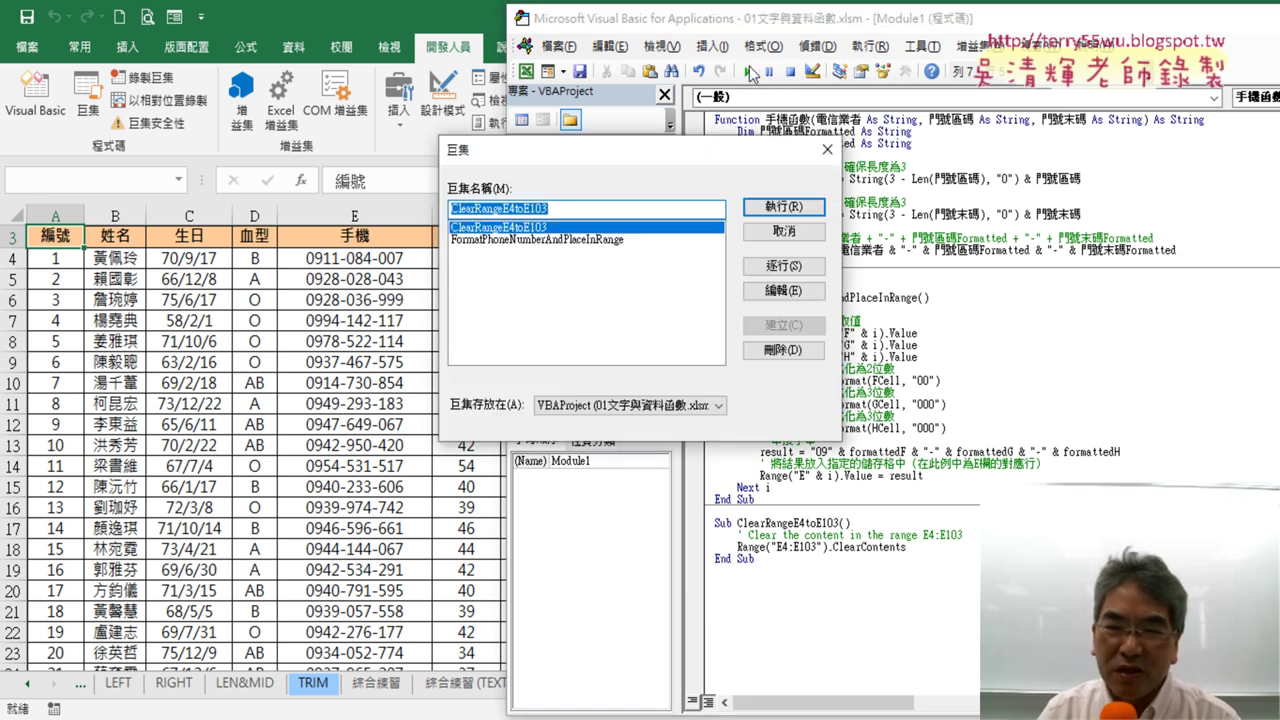
{"action": "left_click", "coordinate": [826, 151]}
{"action": "left_click", "coordinate": [716, 297]}
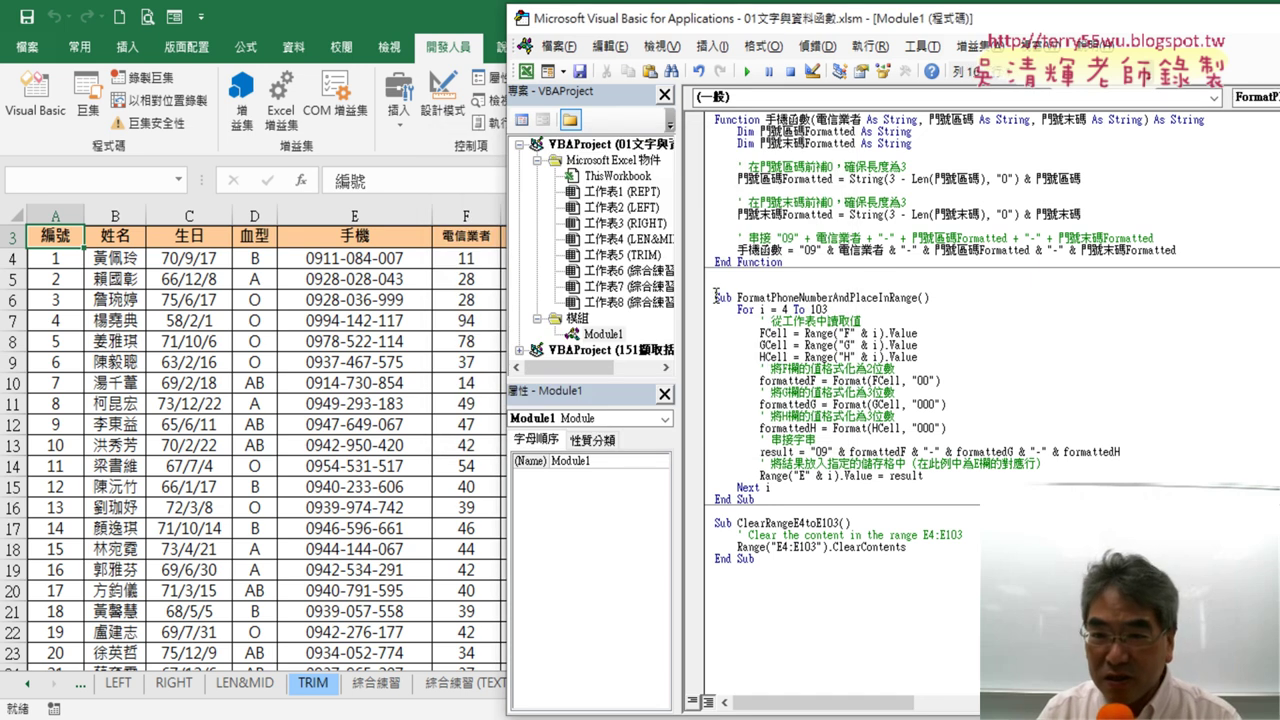
{"action": "double_click", "coordinate": [718, 297]}
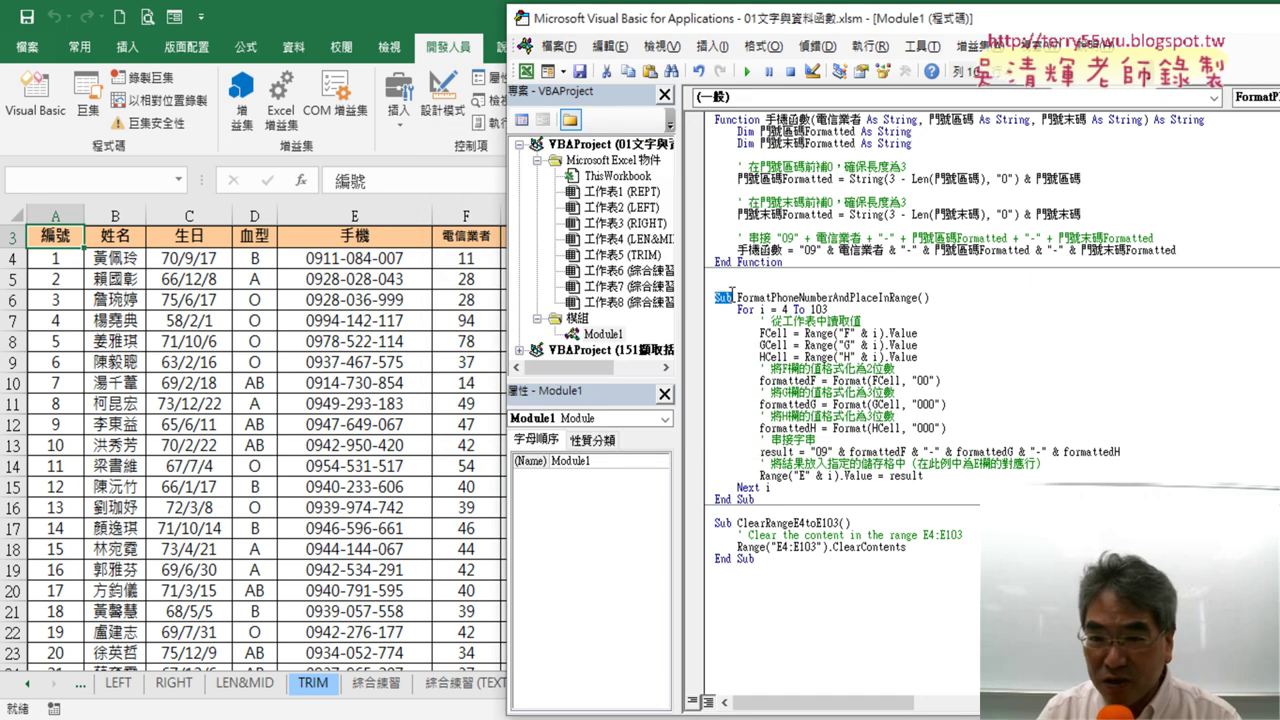
{"action": "left_click", "coordinate": [773, 345]}
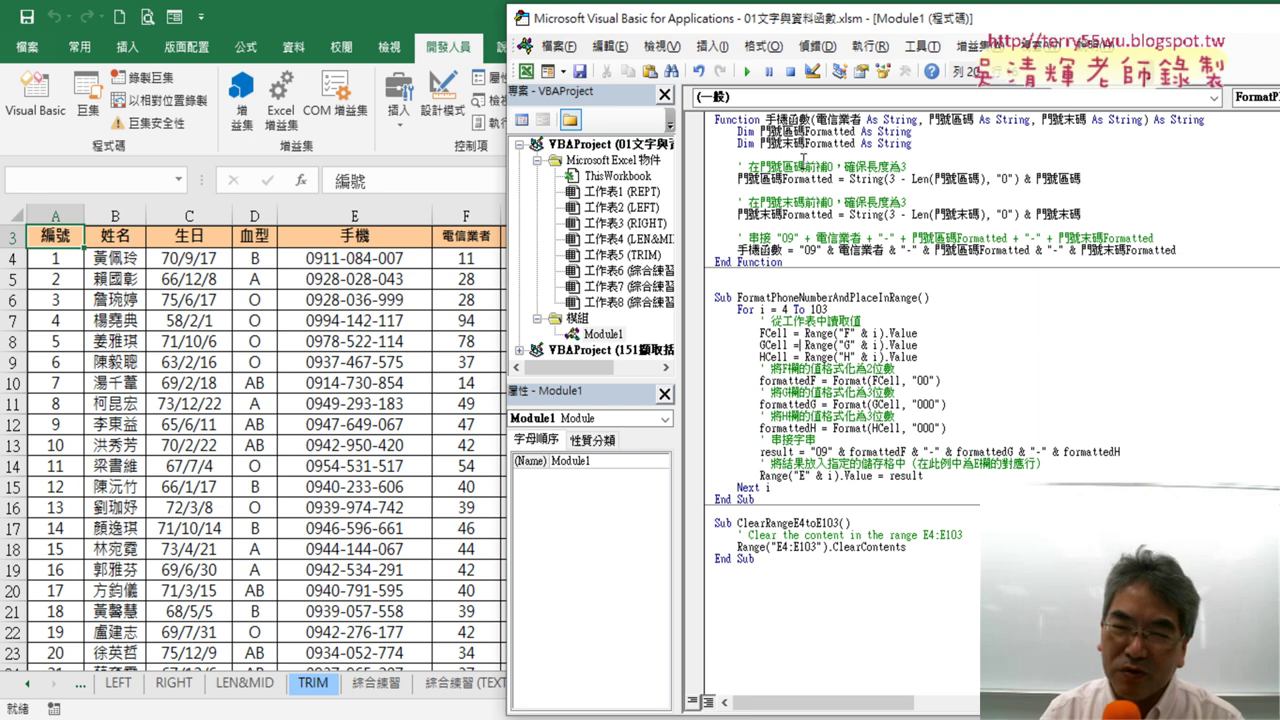
{"action": "key", "text": "F5"}
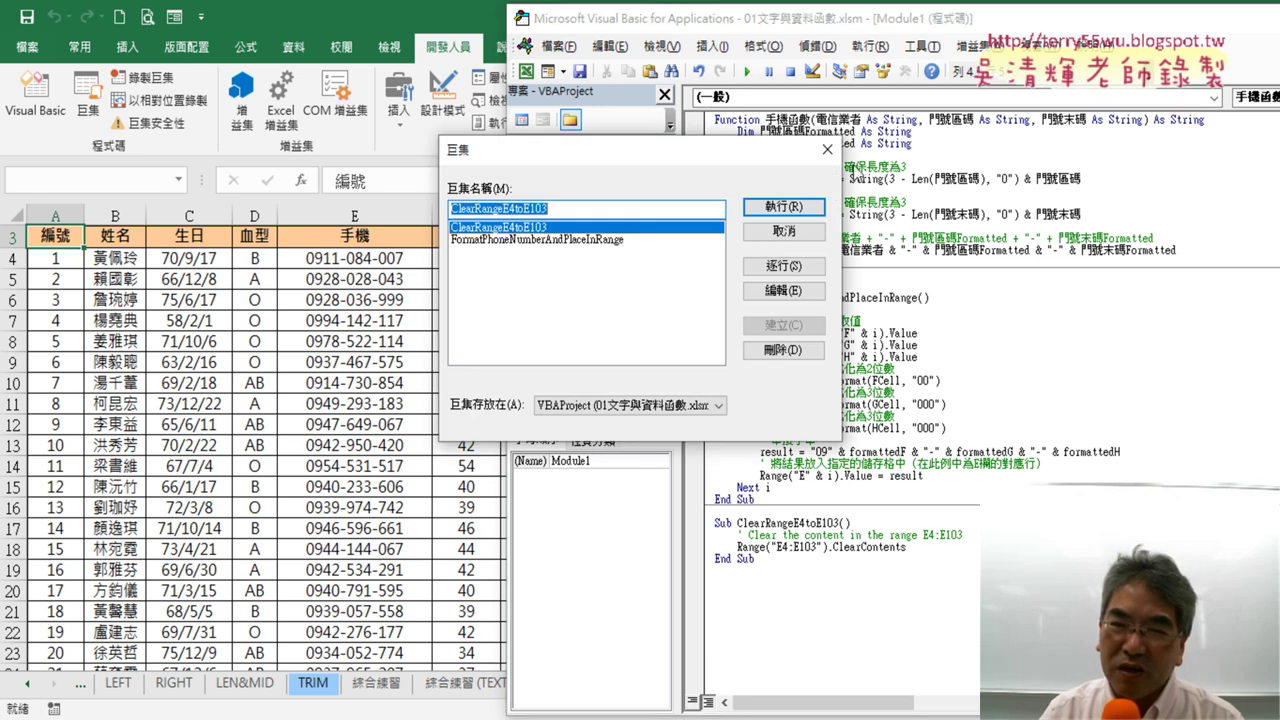
{"action": "left_click", "coordinate": [827, 149]}
Step: Run ClearRangeE4toE103 again to empty column E, then select cell E4 on the sheet
{"action": "left_click_drag", "start_coordinate": [764, 120], "coordinate": [703, 121]}
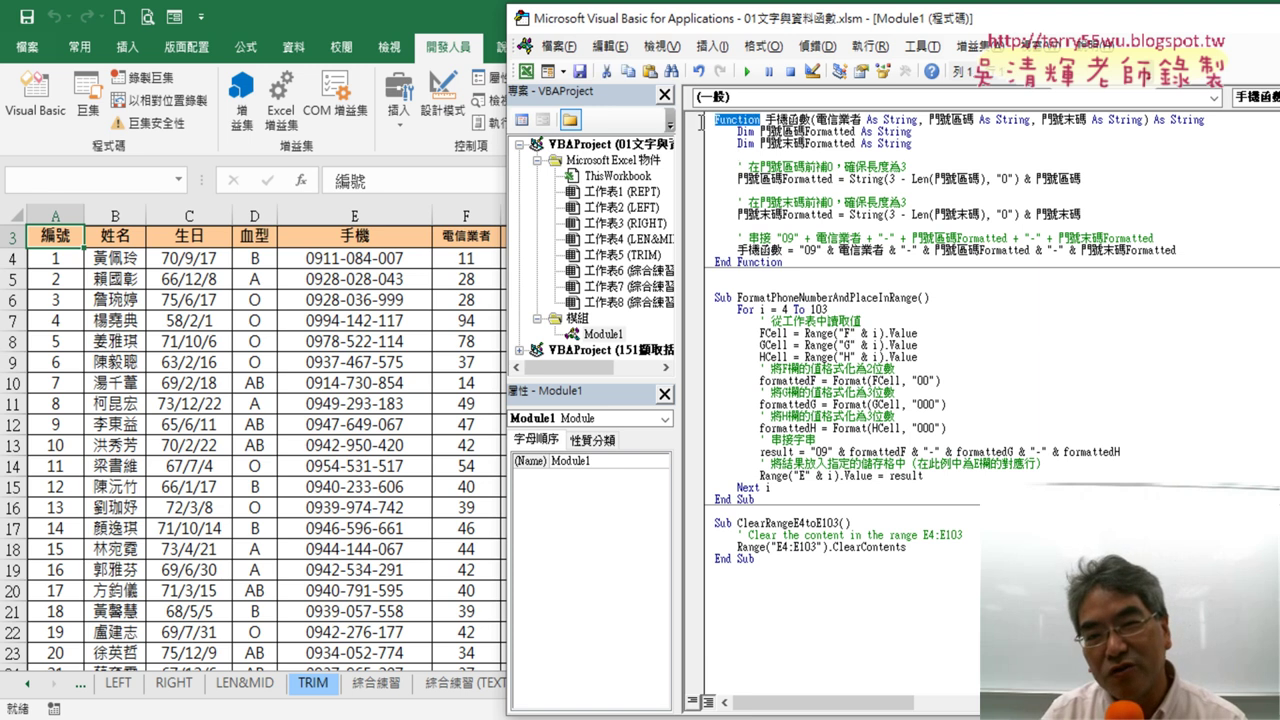
{"action": "left_click", "coordinate": [834, 536]}
{"action": "left_click", "coordinate": [745, 72]}
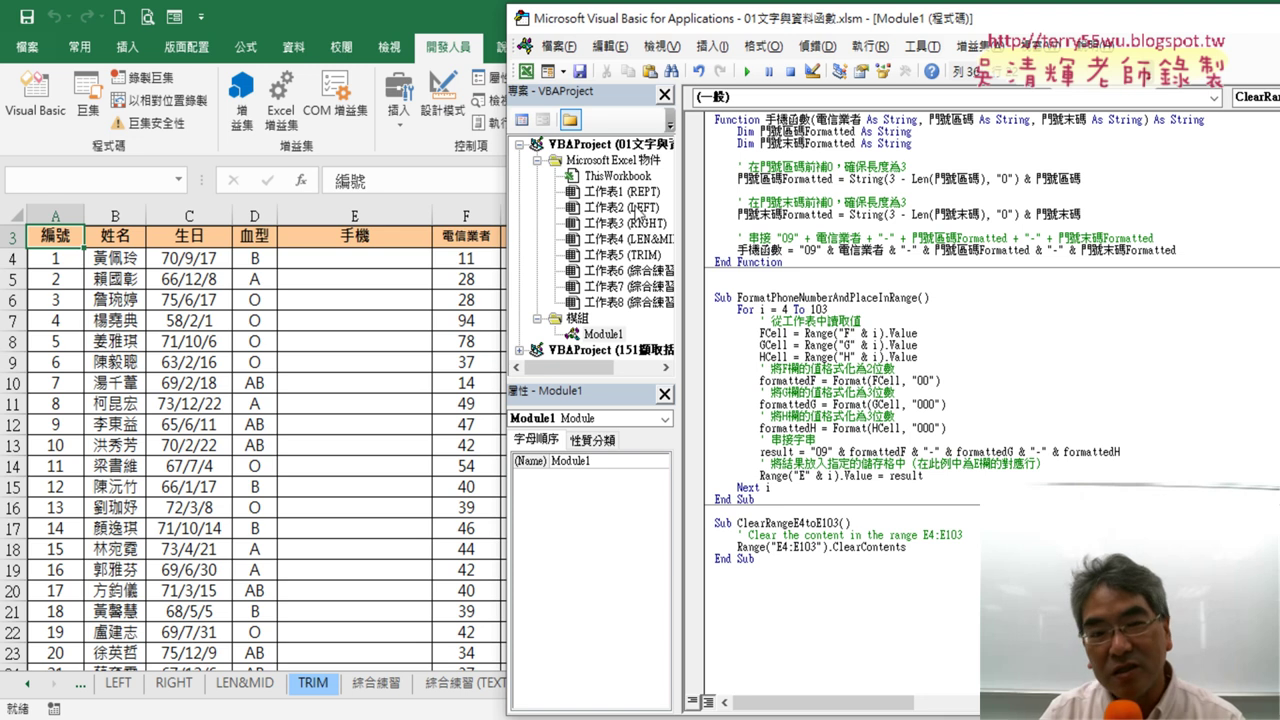
{"action": "left_click", "coordinate": [369, 263]}
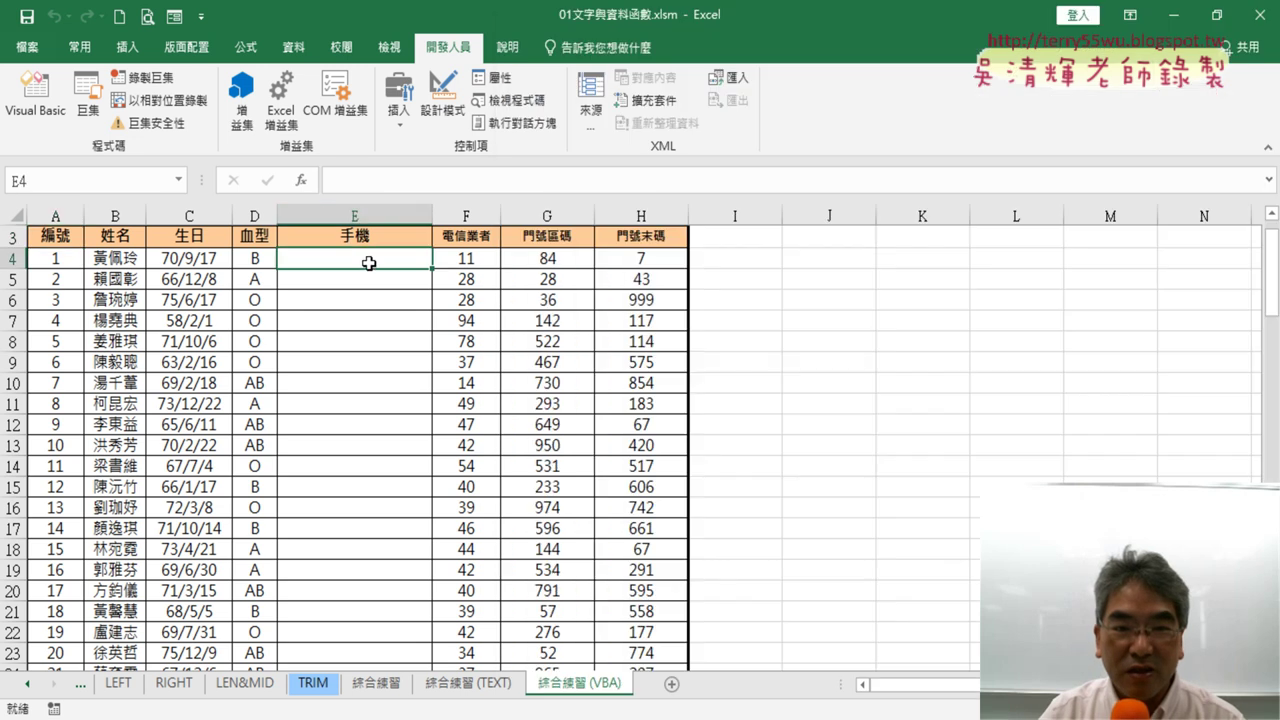
Step: Insert the User Defined function 手機函數 into cell E4
{"action": "left_click", "coordinate": [303, 187]}
{"action": "left_click_drag", "start_coordinate": [690, 314], "coordinate": [771, 120]}
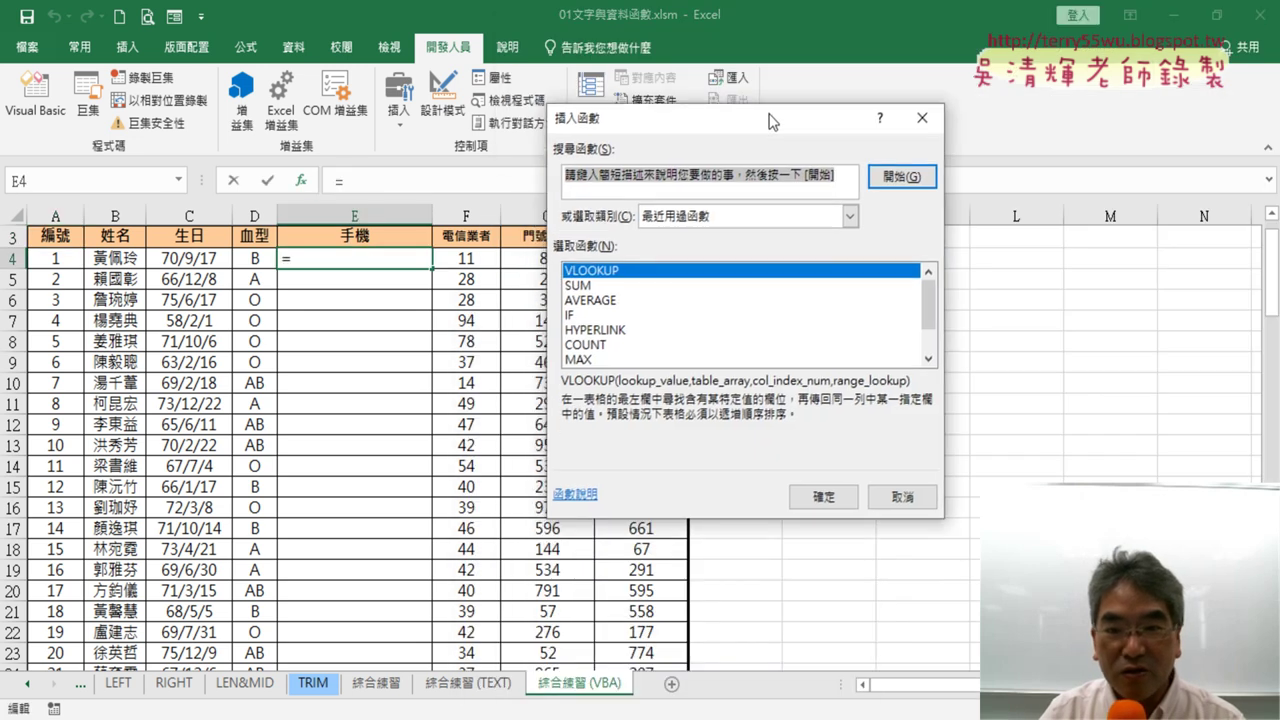
{"action": "left_click", "coordinate": [849, 216]}
{"action": "left_click", "coordinate": [697, 399]}
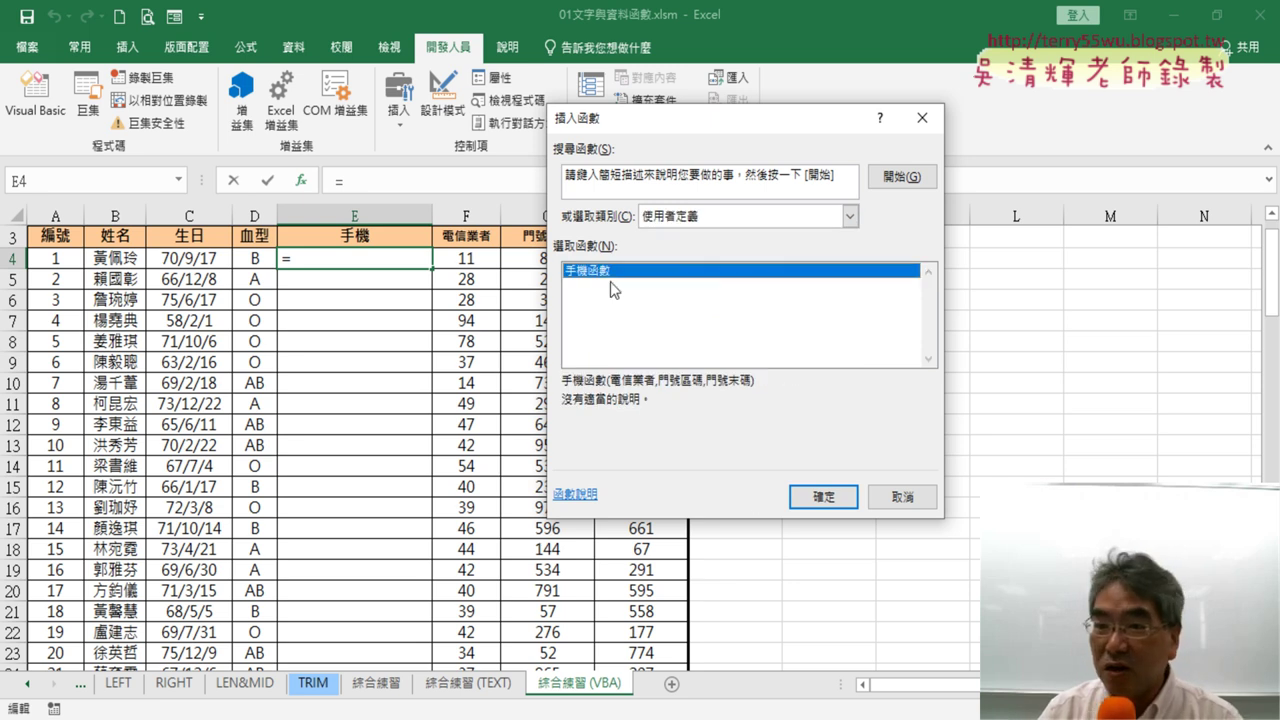
{"action": "left_click", "coordinate": [823, 497]}
{"action": "left_click_drag", "start_coordinate": [740, 205], "coordinate": [937, 225]}
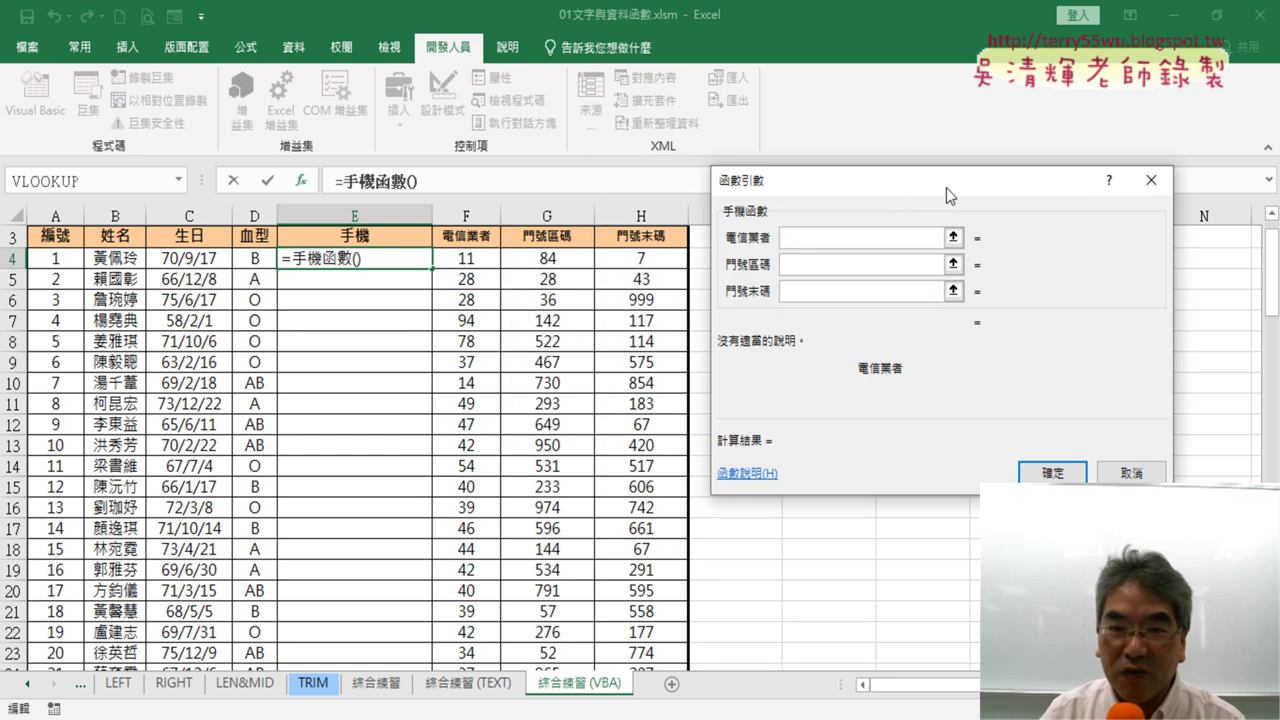
Step: Give it arguments F4, G4 and H4, confirm, and fill the formula down column E
{"action": "left_click", "coordinate": [468, 260]}
{"action": "left_click", "coordinate": [848, 266]}
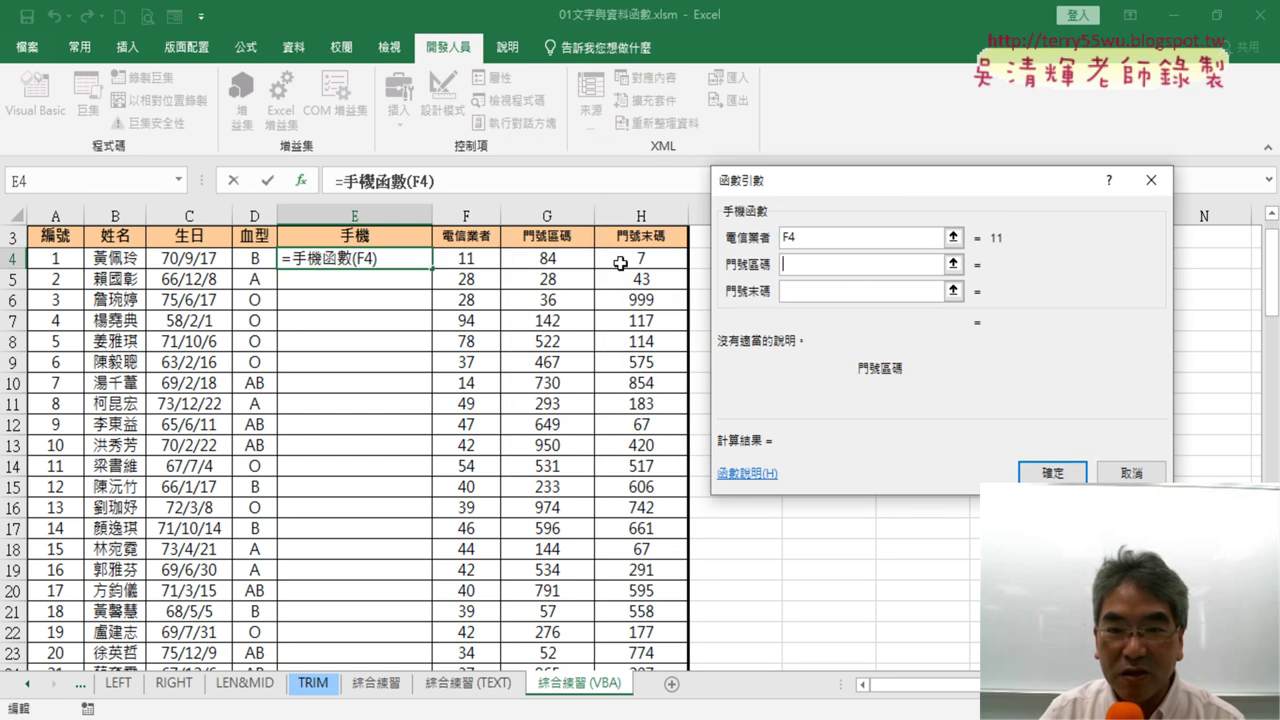
{"action": "left_click", "coordinate": [580, 259]}
{"action": "left_click", "coordinate": [900, 291]}
{"action": "left_click", "coordinate": [659, 264]}
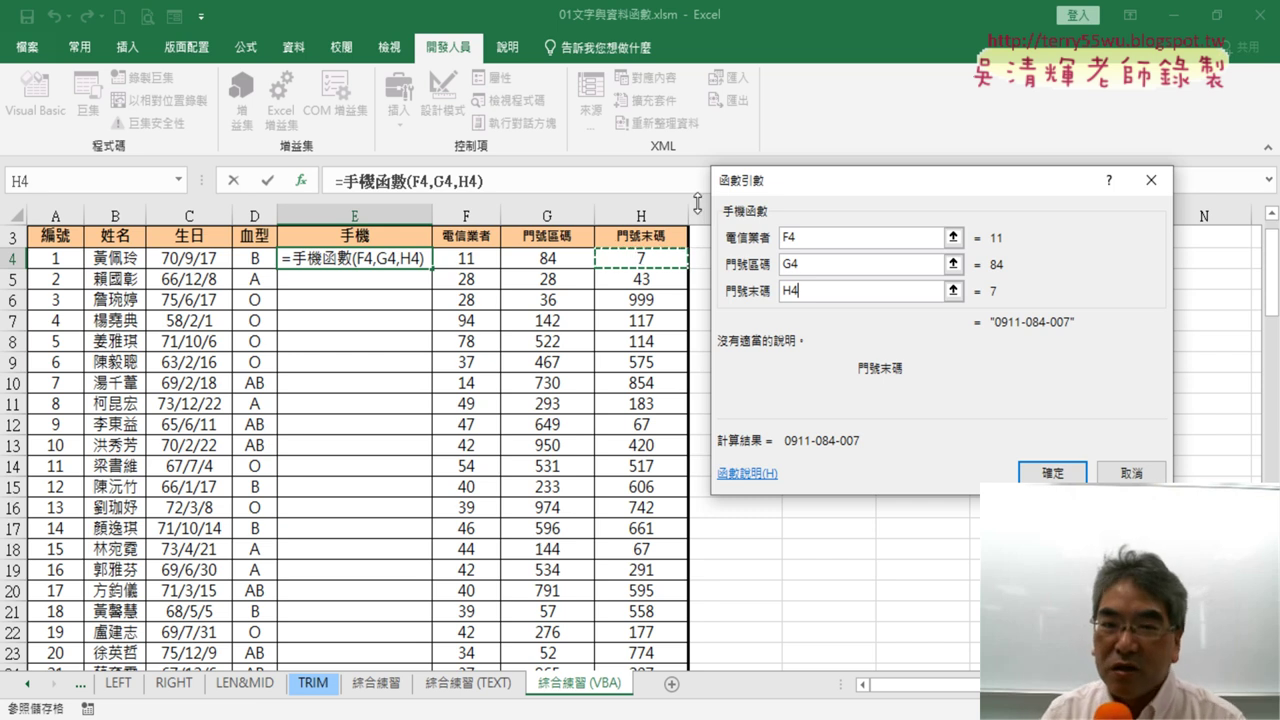
{"action": "left_click", "coordinate": [1052, 472]}
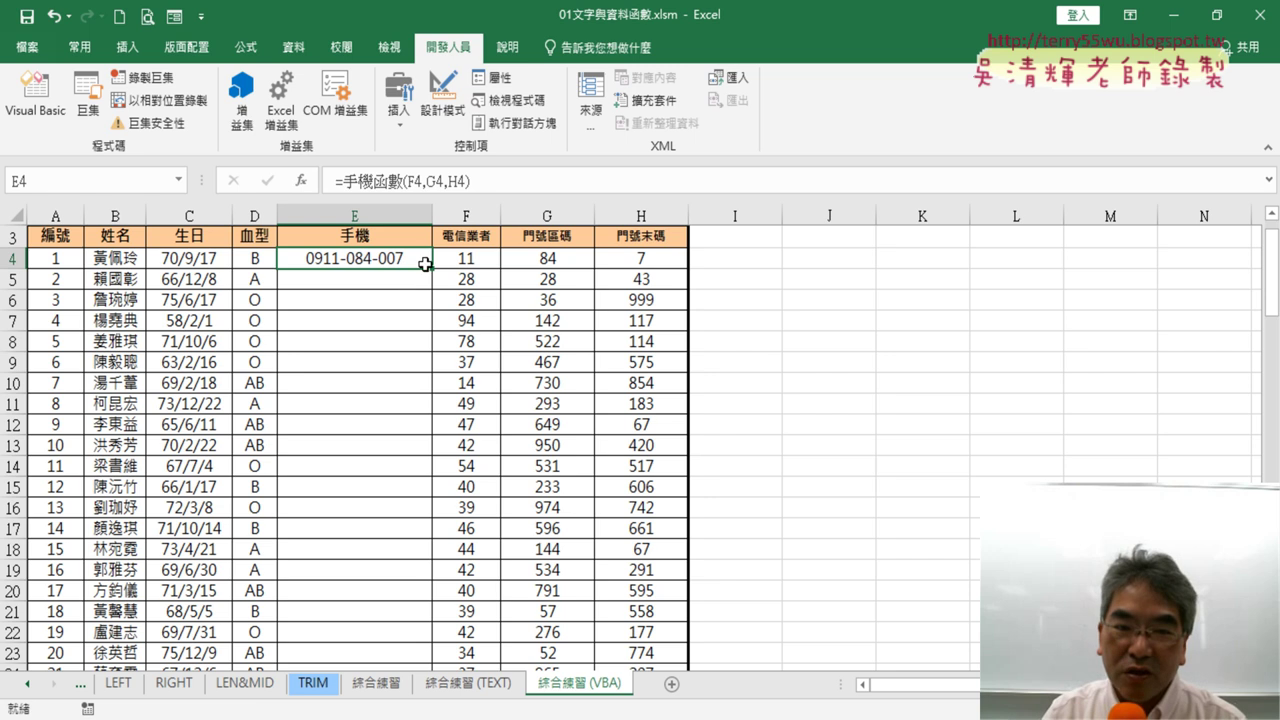
{"action": "double_click", "coordinate": [432, 268]}
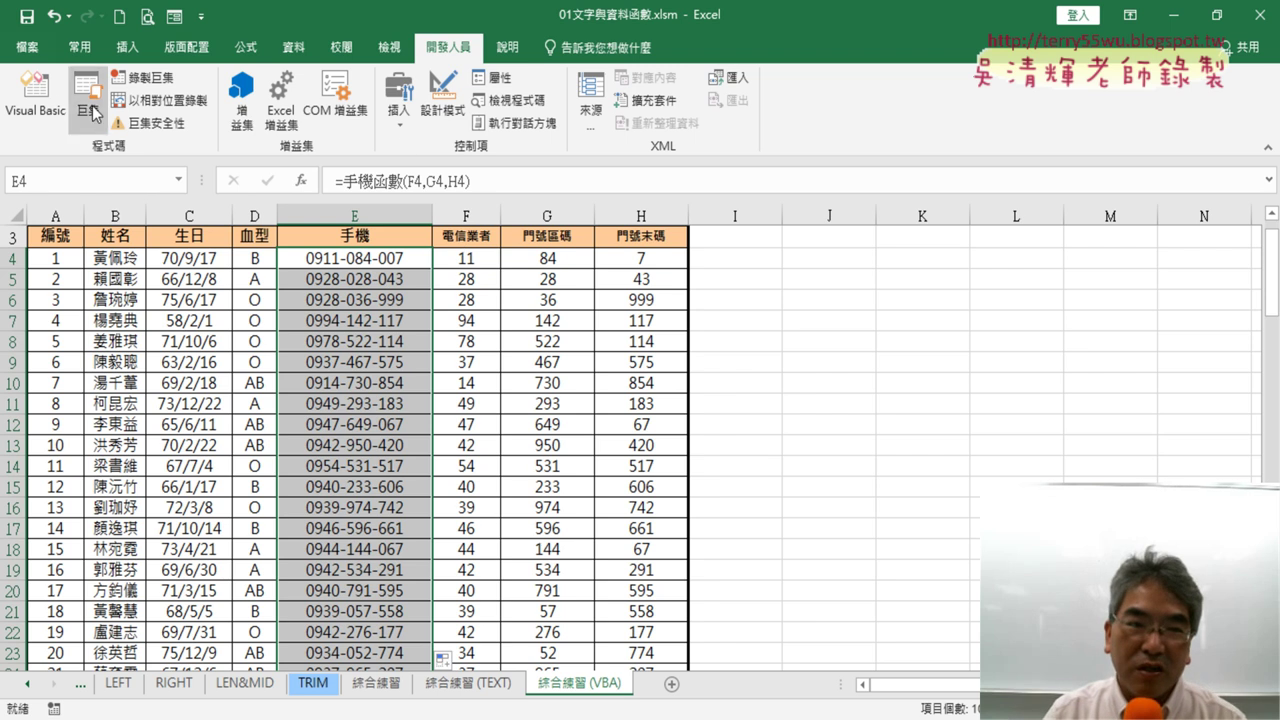
Step: In Visual Basic run ClearRangeE4toE103, then FormatPhoneNumberAndPlaceInRange, and return to the worksheet
{"action": "left_click", "coordinate": [36, 100]}
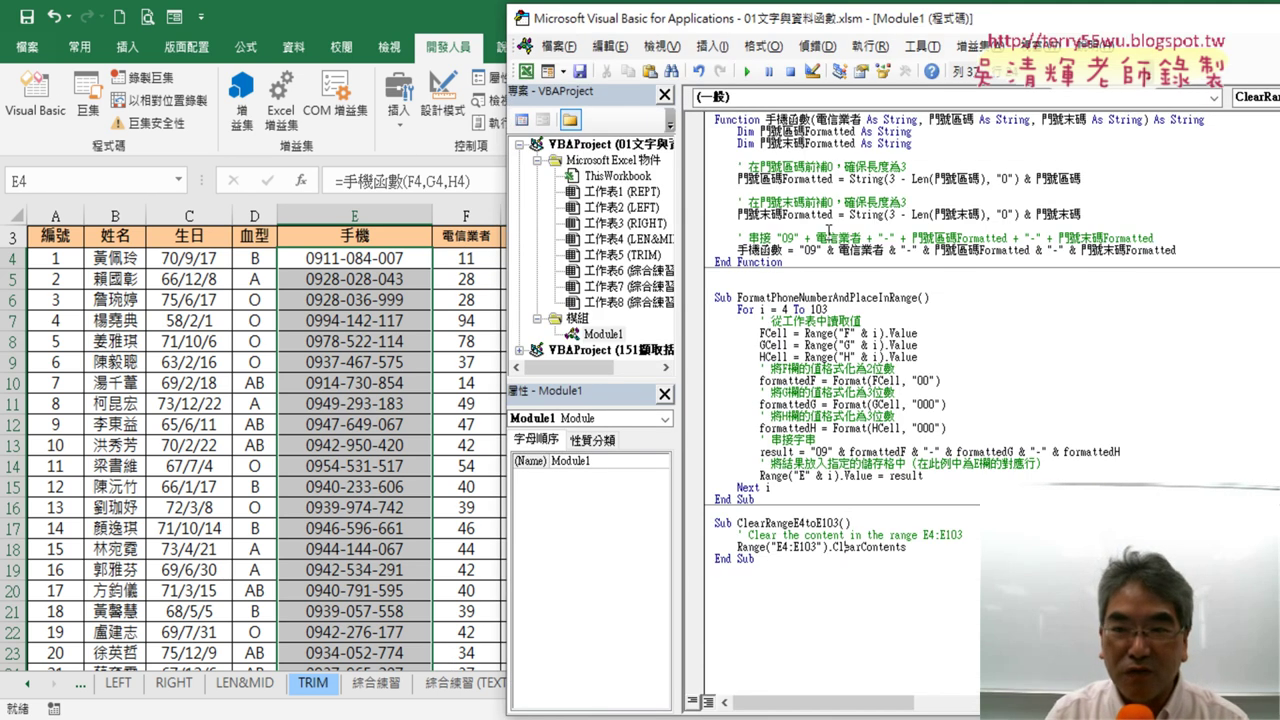
{"action": "left_click", "coordinate": [746, 71]}
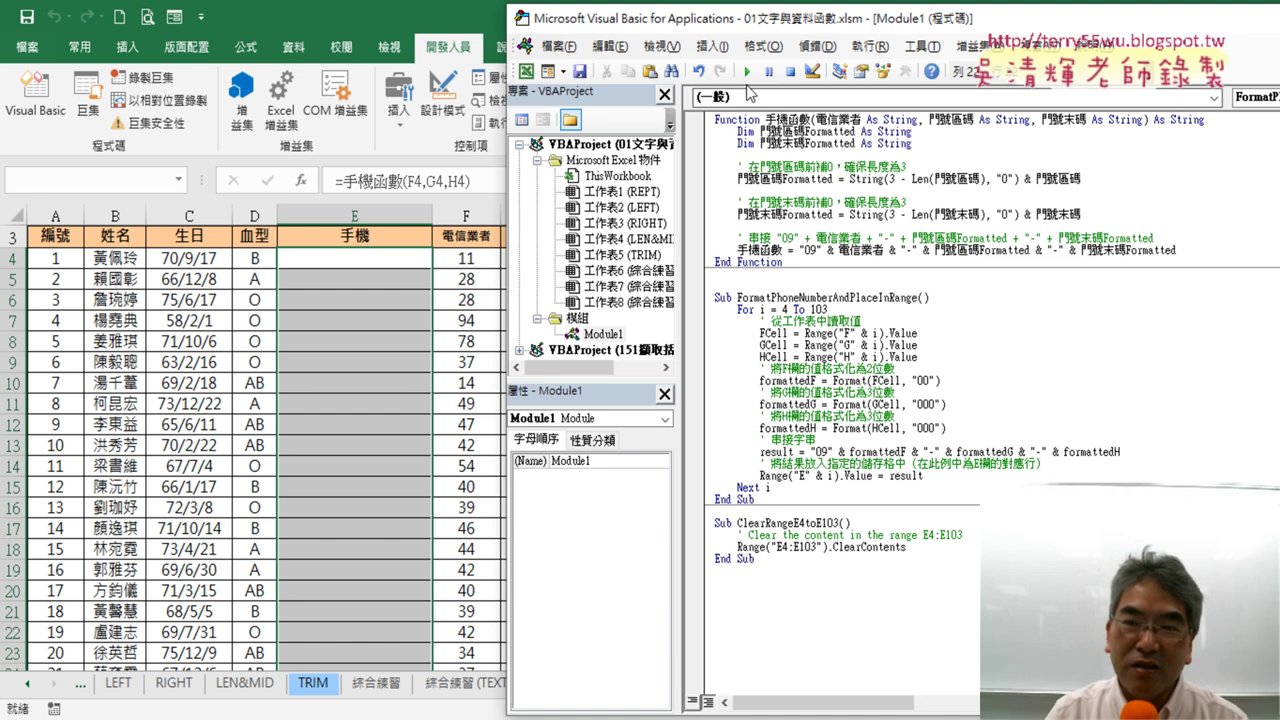
{"action": "left_click", "coordinate": [746, 71]}
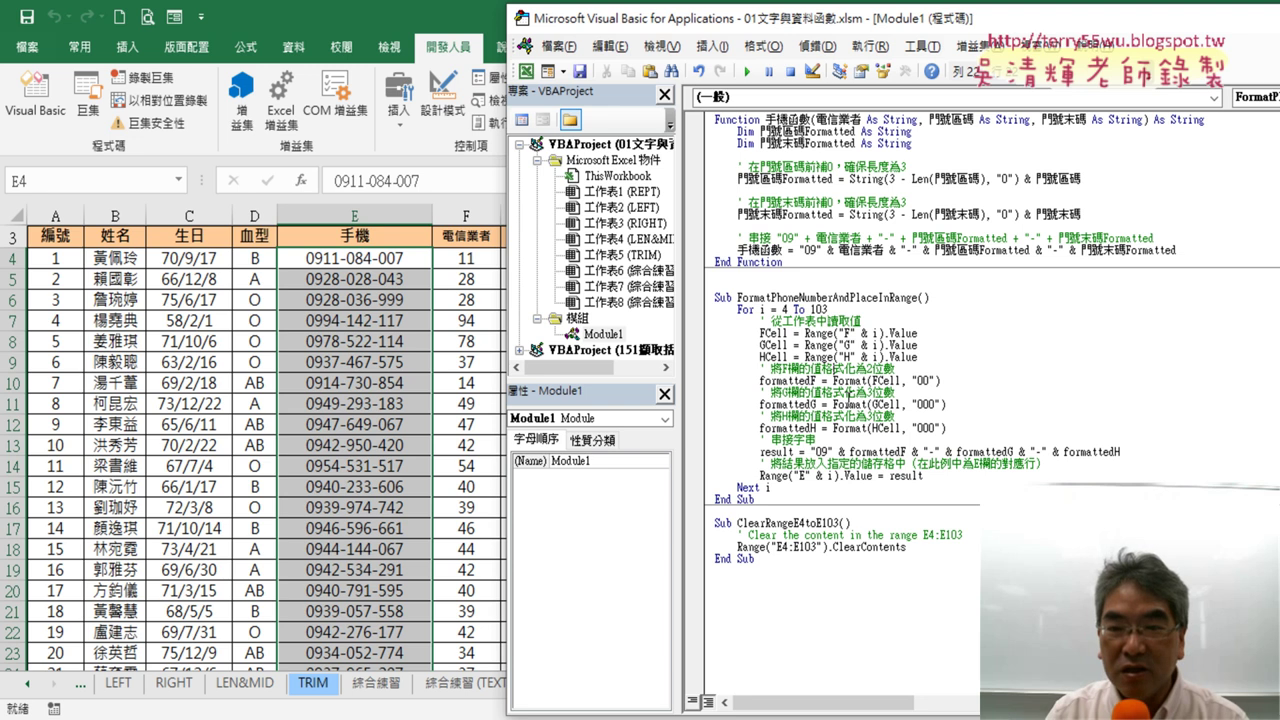
{"action": "left_click", "coordinate": [473, 356]}
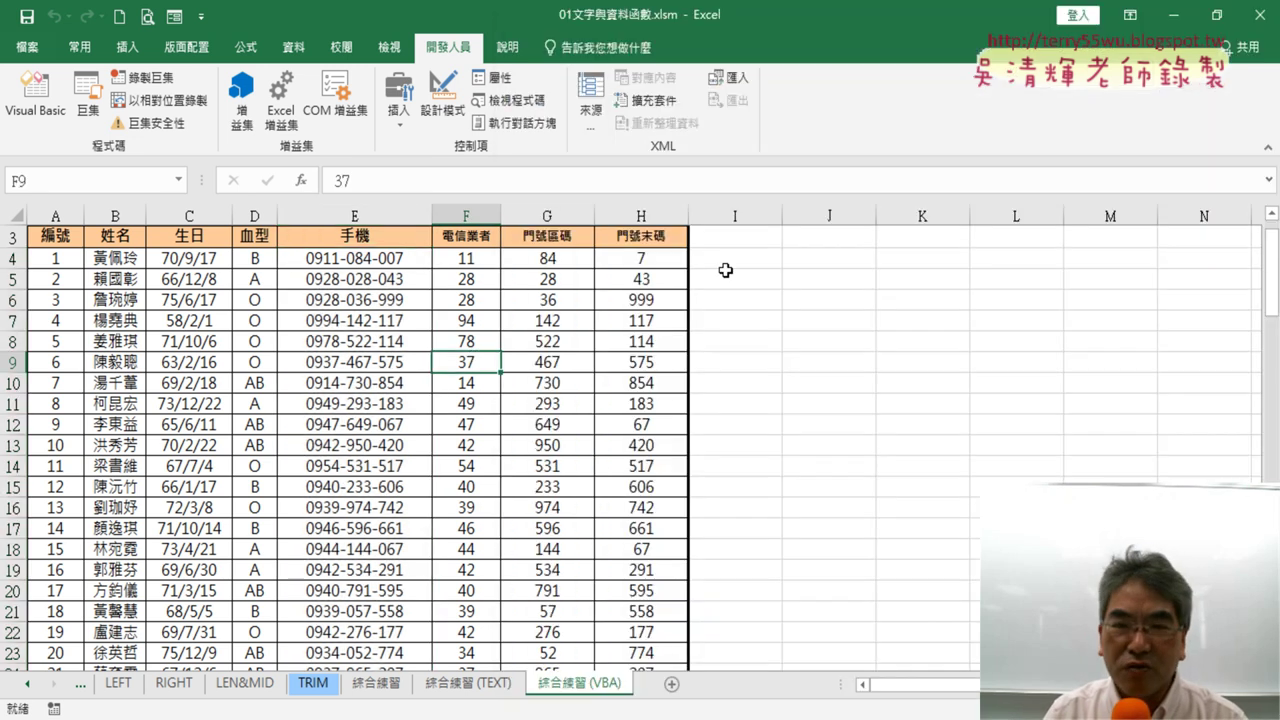
Step: Draw Form button 按鈕 1 over J5:K6 running FormatPhoneNumberAndPlaceInRange, then select that Sub name in Visual Basic
{"action": "left_click", "coordinate": [399, 105]}
{"action": "left_click", "coordinate": [393, 169]}
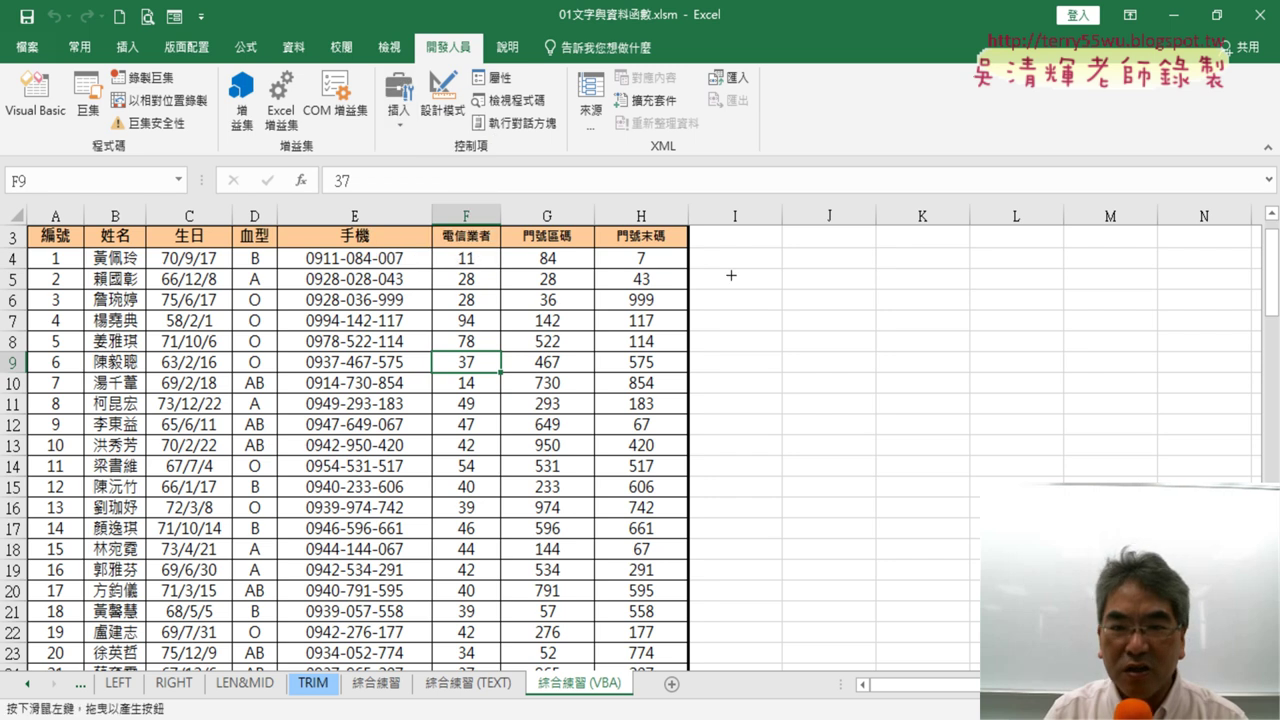
{"action": "left_click_drag", "start_coordinate": [748, 262], "coordinate": [912, 308]}
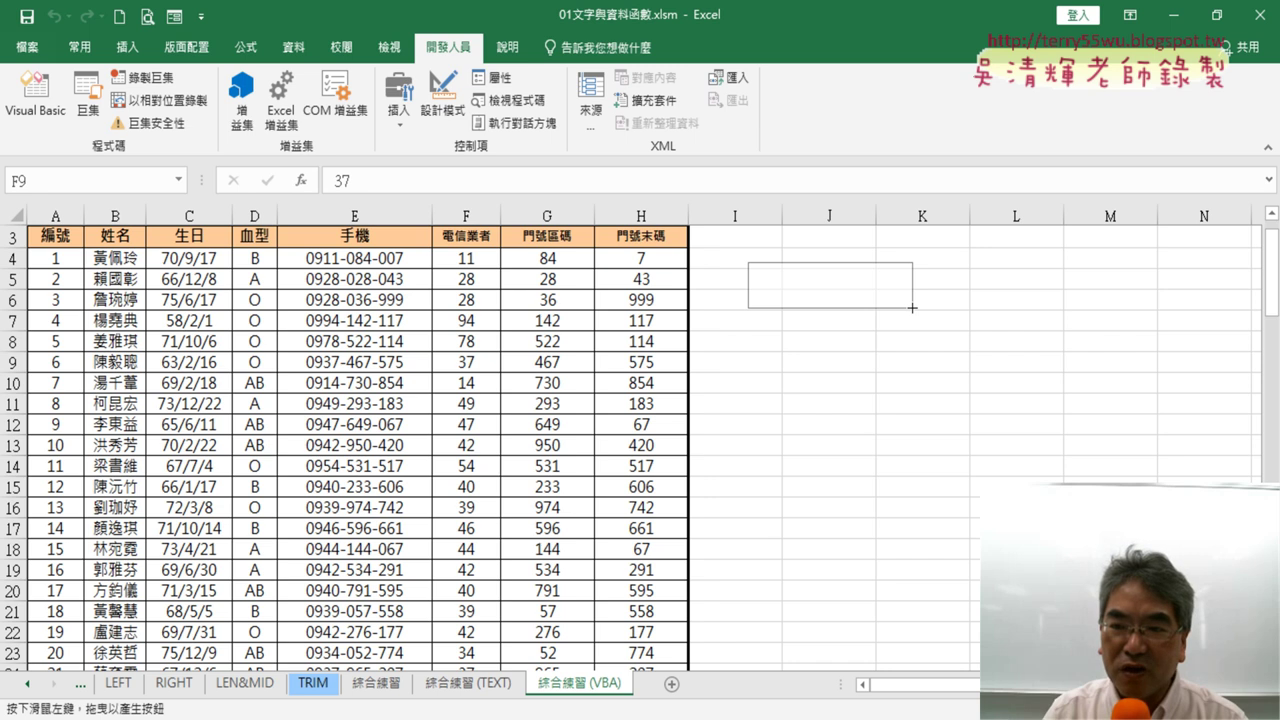
{"action": "left_click_drag", "start_coordinate": [912, 308], "coordinate": [913, 314]}
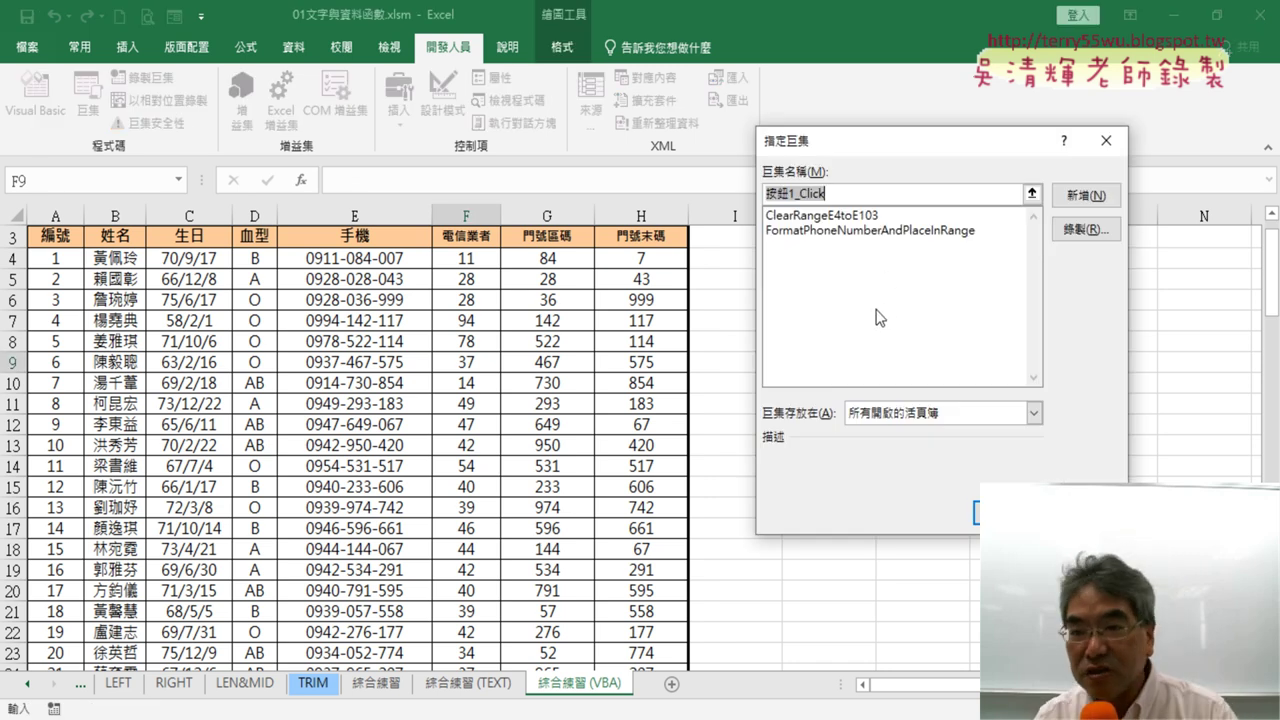
{"action": "left_click", "coordinate": [852, 231]}
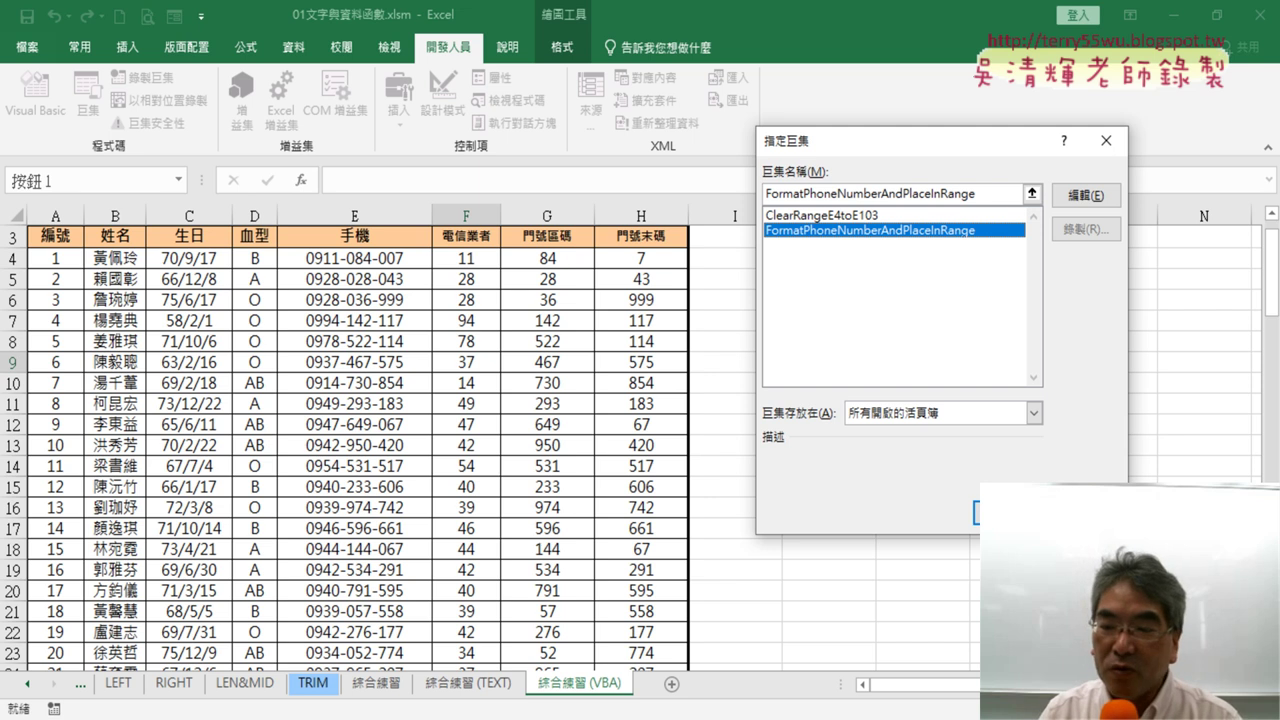
{"action": "left_click", "coordinate": [1005, 512]}
{"action": "left_click", "coordinate": [35, 95]}
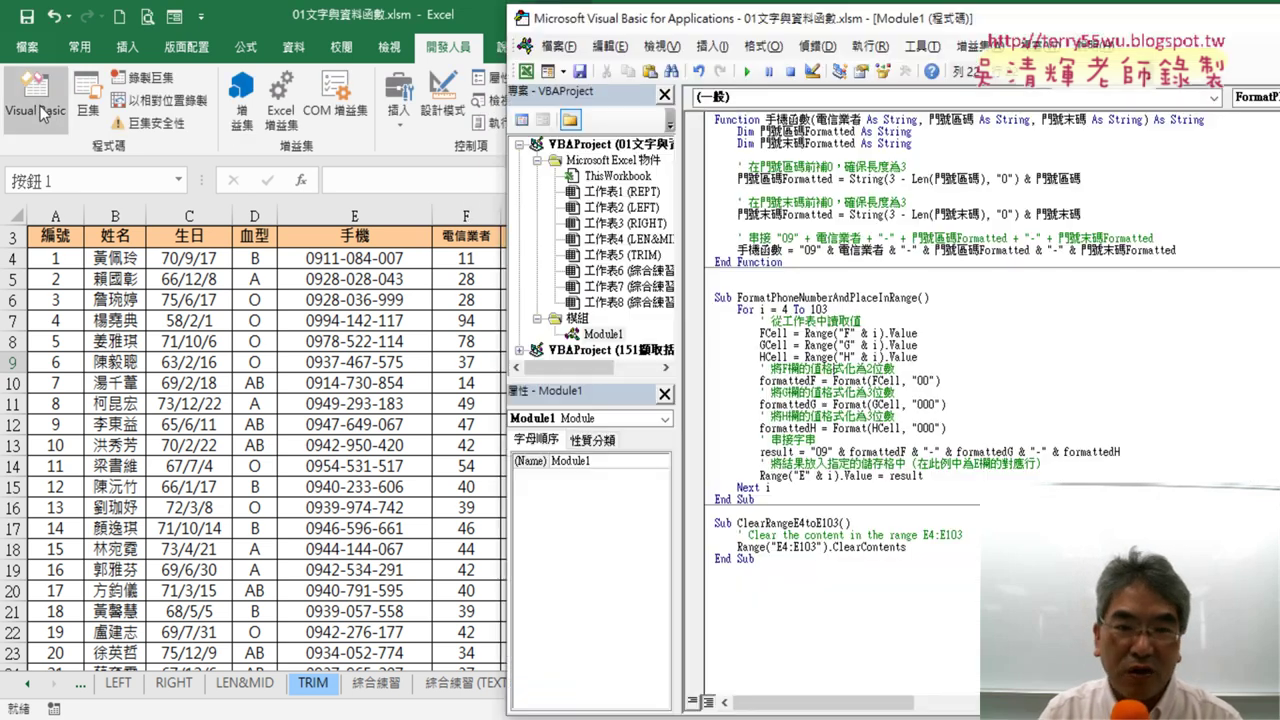
{"action": "left_click_drag", "start_coordinate": [738, 297], "coordinate": [906, 300]}
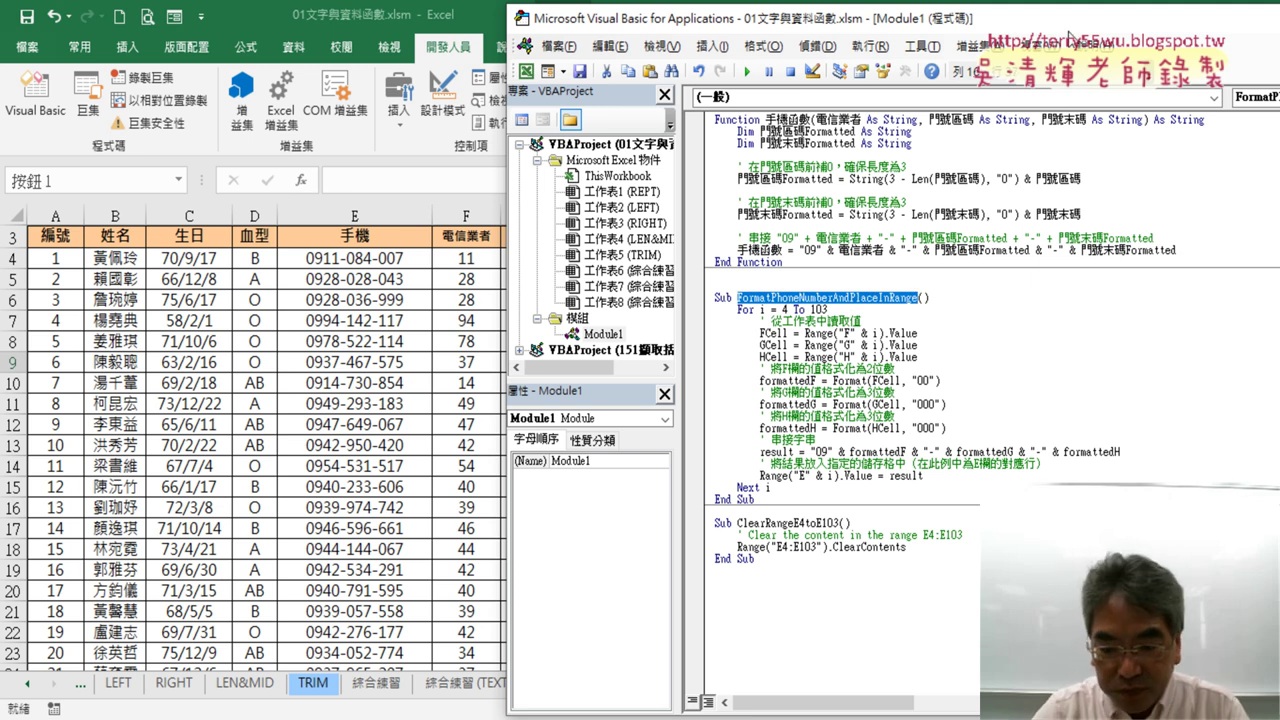
Step: Rename FormatPhoneNumberAndPlaceInRange to 手機 and ClearRangeE4toE103 to 清除
{"action": "type", "text": "手"}
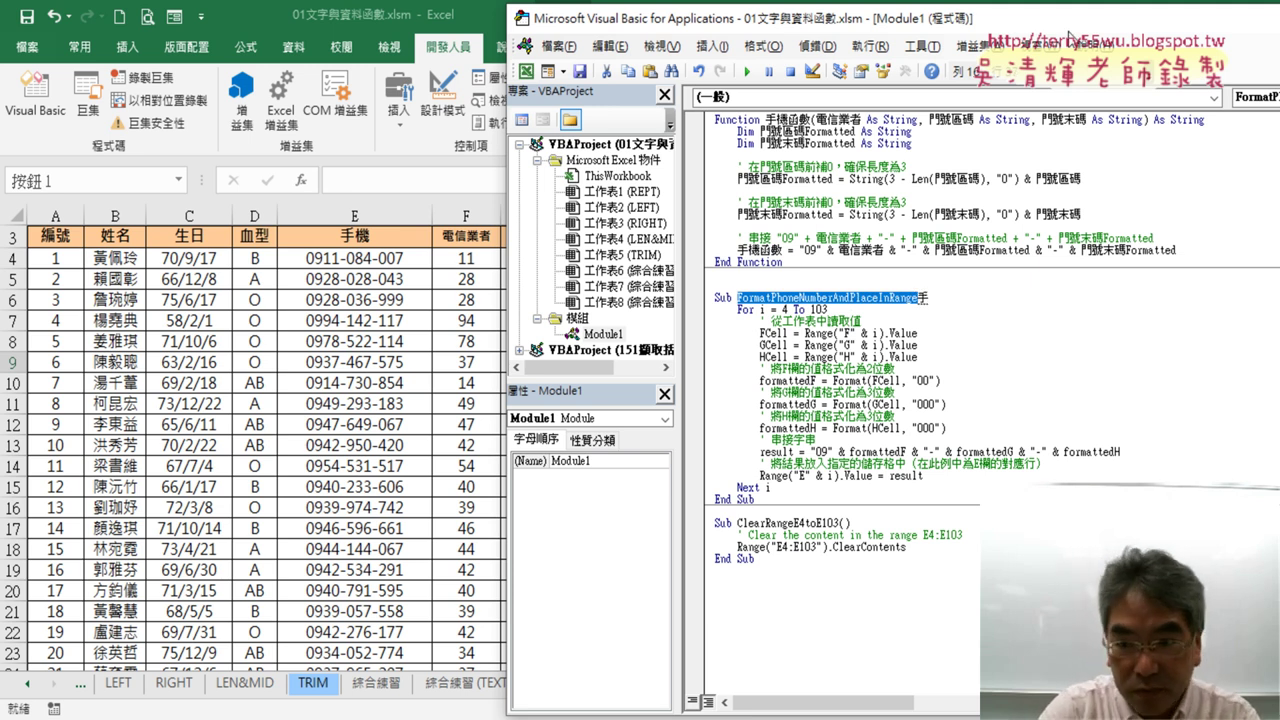
{"action": "type", "text": "機"}
{"action": "key", "text": "Return"}
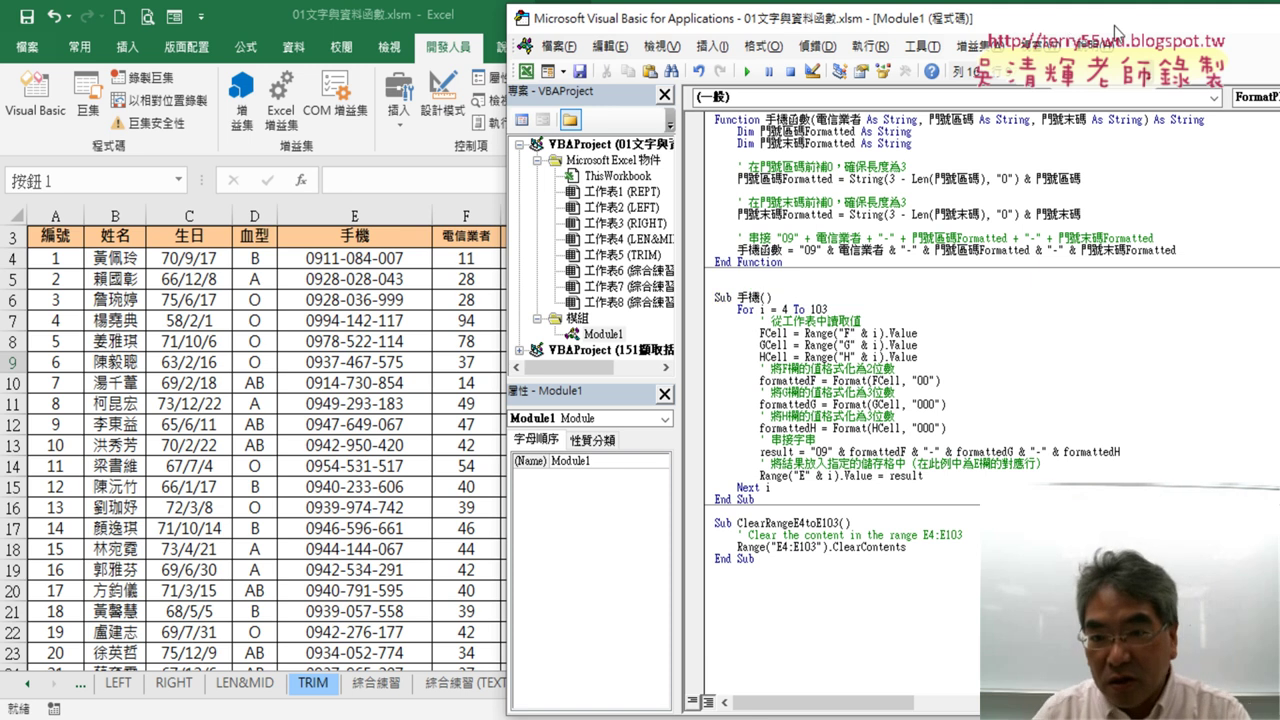
{"action": "left_click_drag", "start_coordinate": [737, 522], "coordinate": [841, 522]}
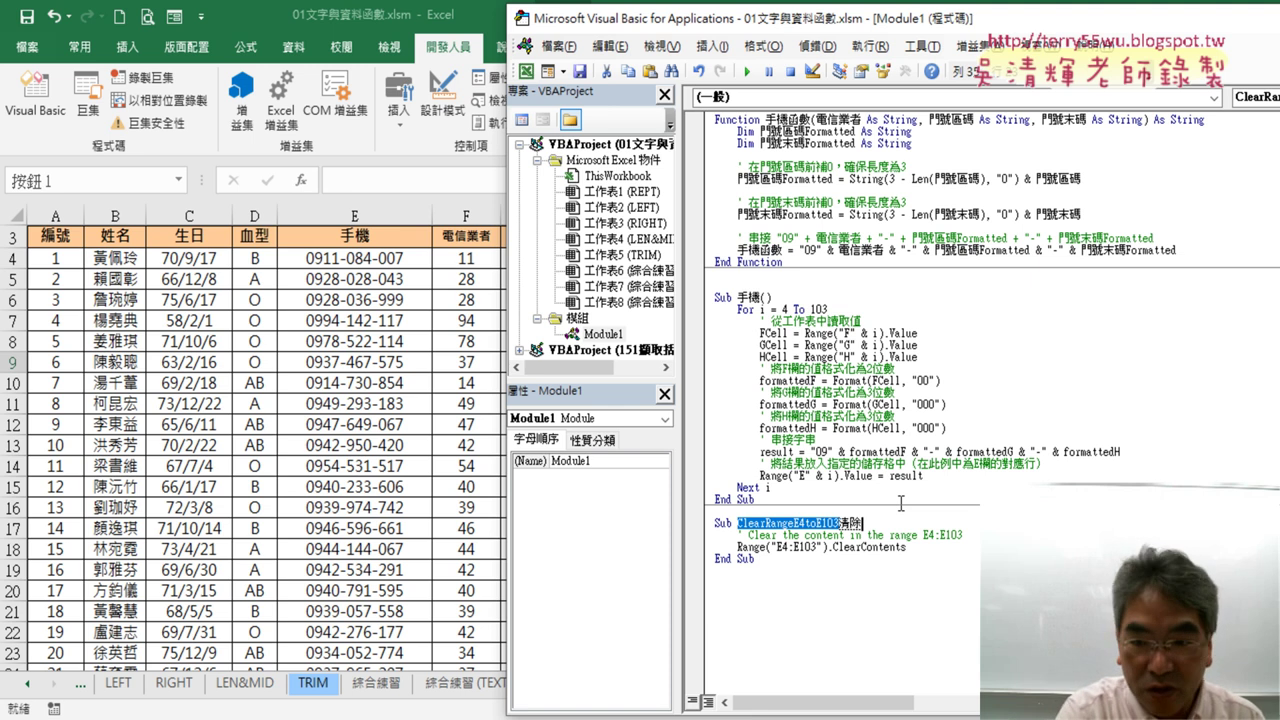
{"action": "type", "text": "清除("}
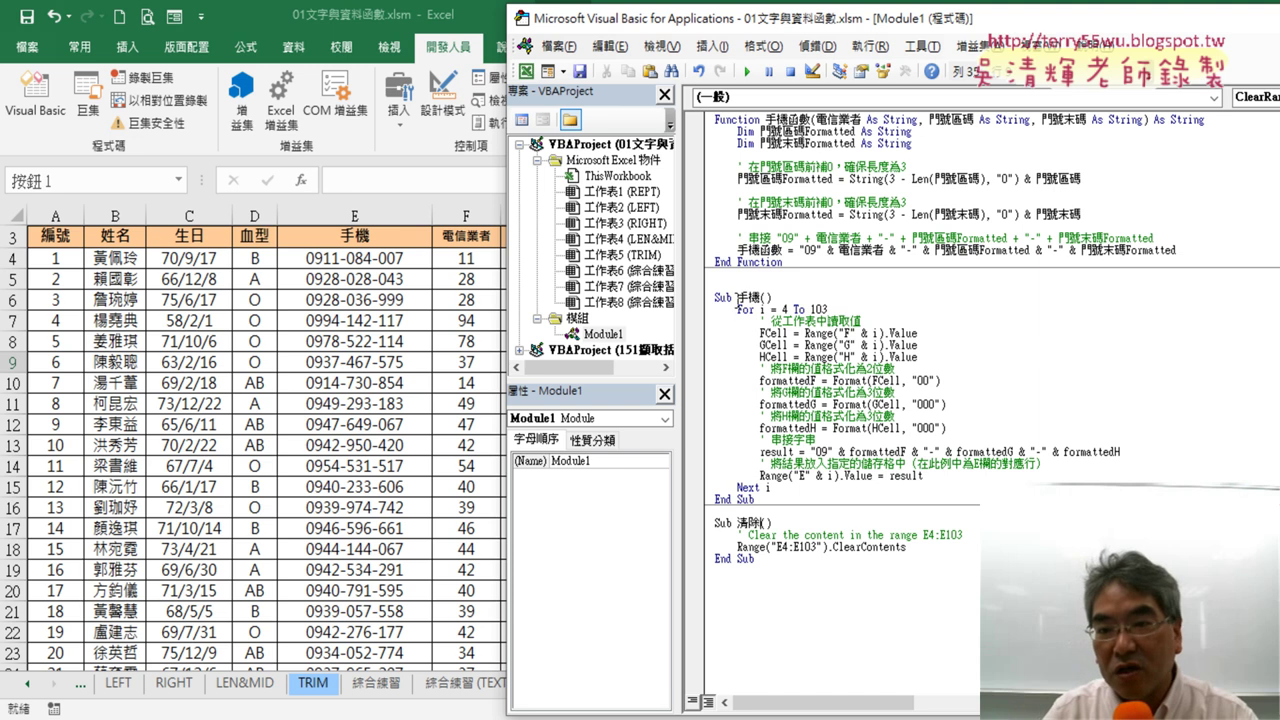
Step: Run the 清除 macro to empty column E
{"action": "left_click_drag", "start_coordinate": [772, 297], "coordinate": [761, 299]}
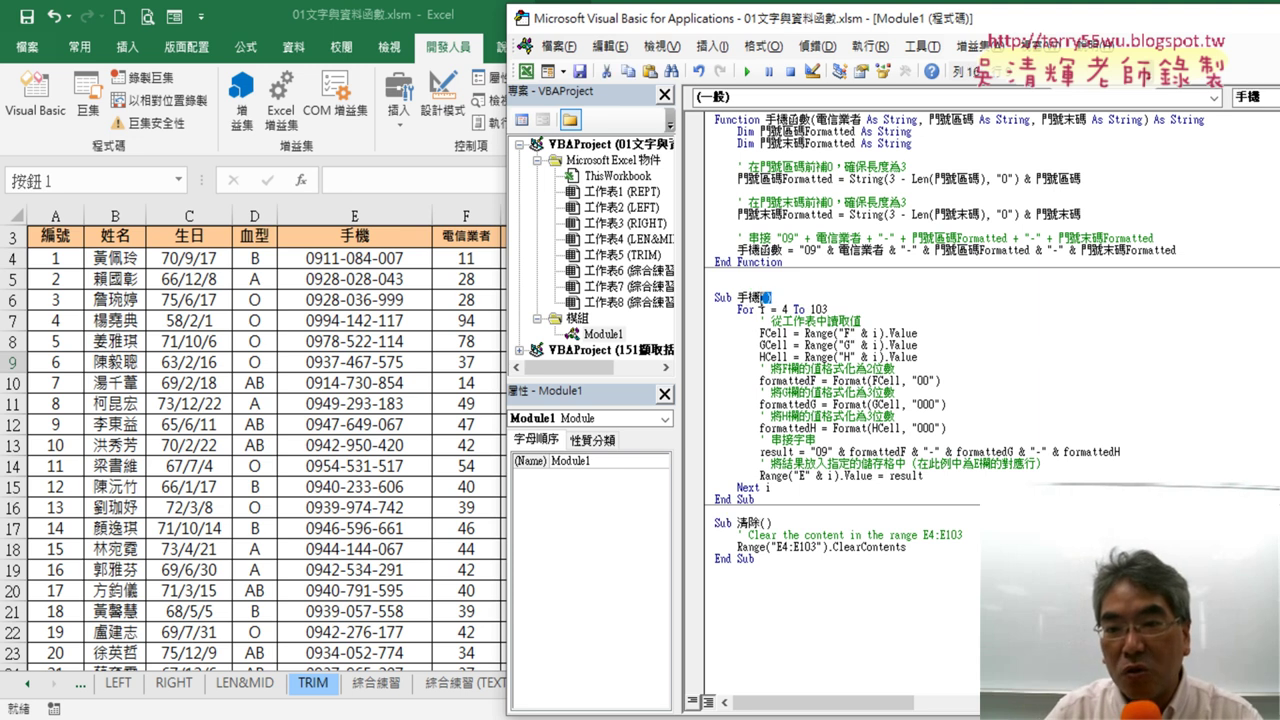
{"action": "left_click", "coordinate": [829, 310]}
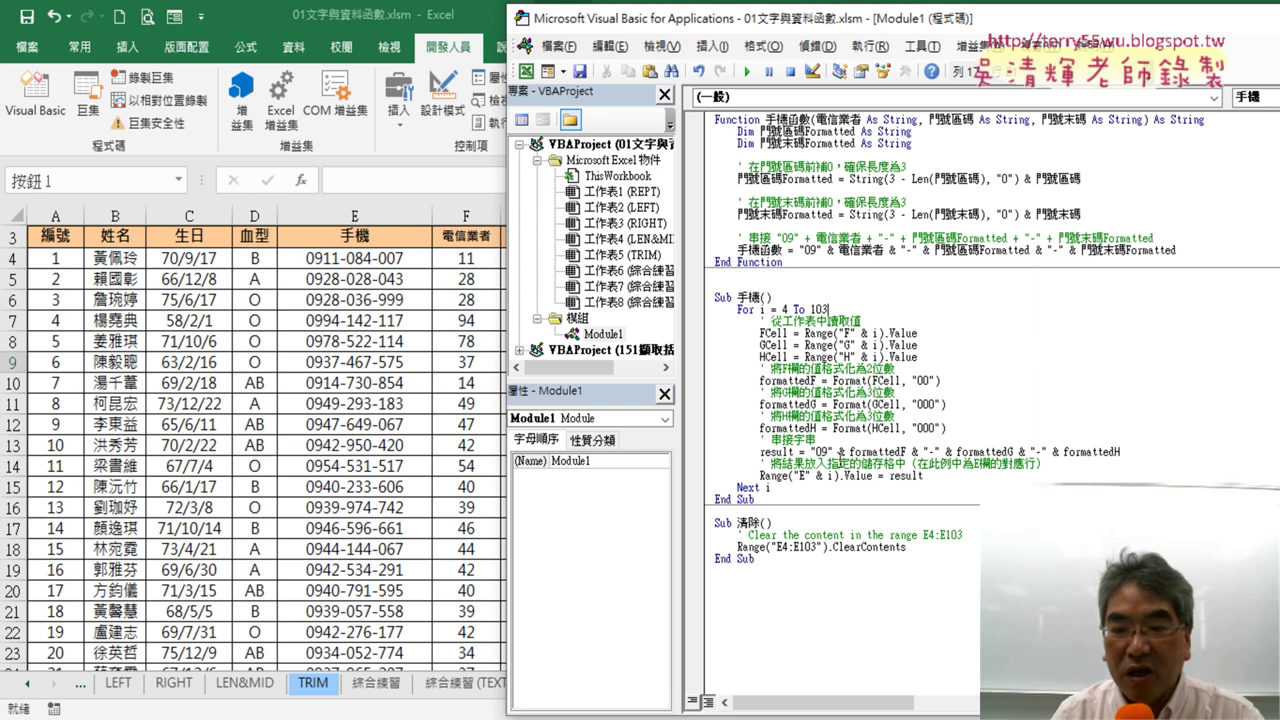
{"action": "left_click", "coordinate": [834, 547]}
{"action": "left_click", "coordinate": [746, 71]}
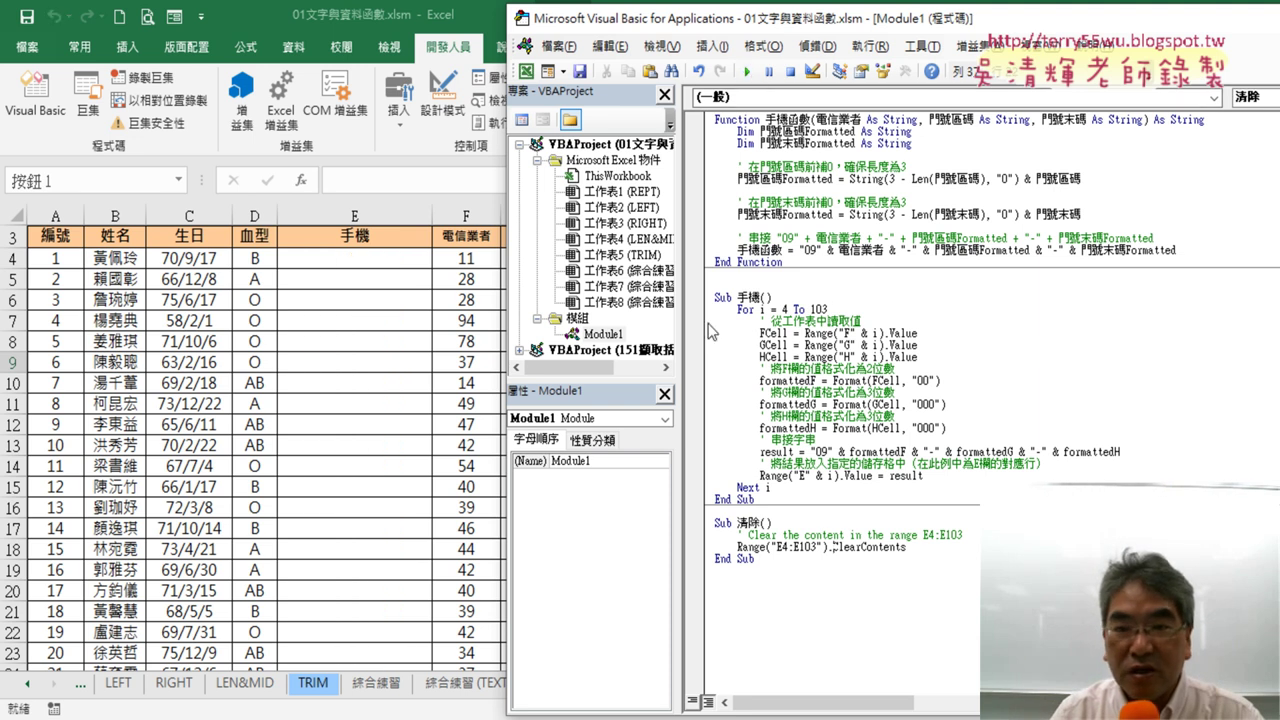
Step: Delete the old 按鈕 1 button from the sheet
{"action": "left_click", "coordinate": [472, 388]}
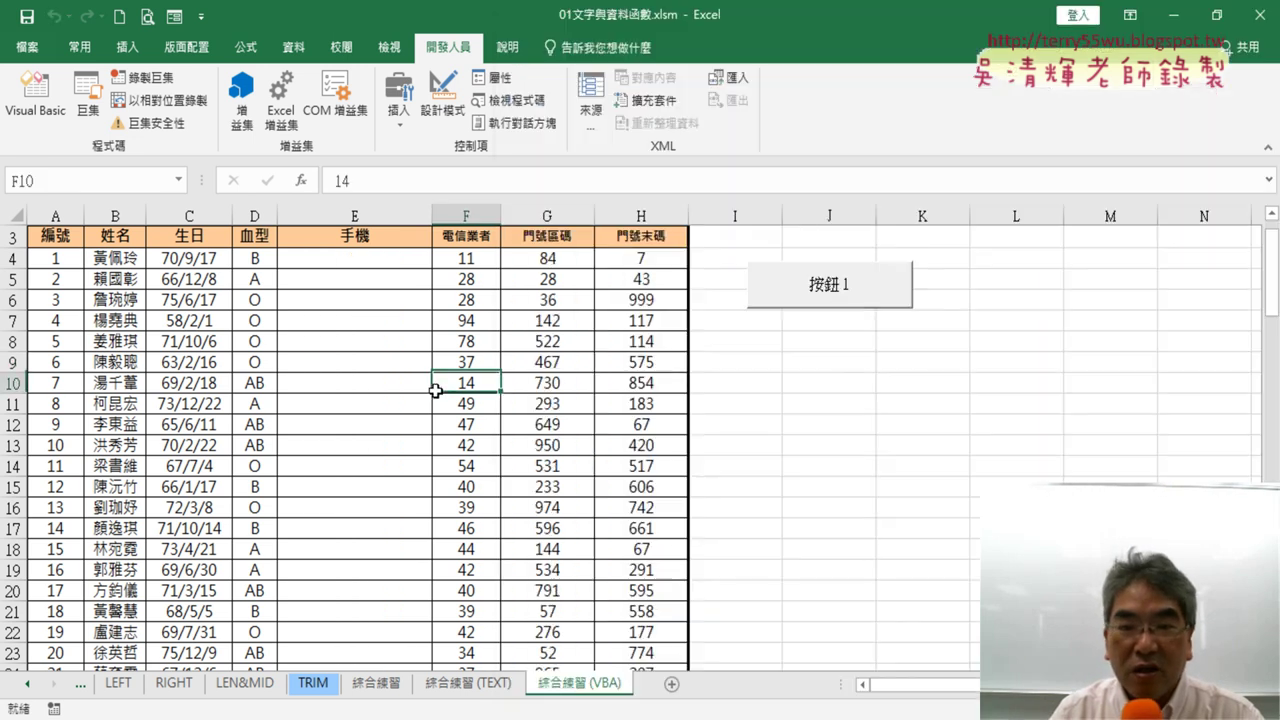
{"action": "left_click", "coordinate": [867, 291], "text": "ctrl"}
{"action": "key", "text": "Delete"}
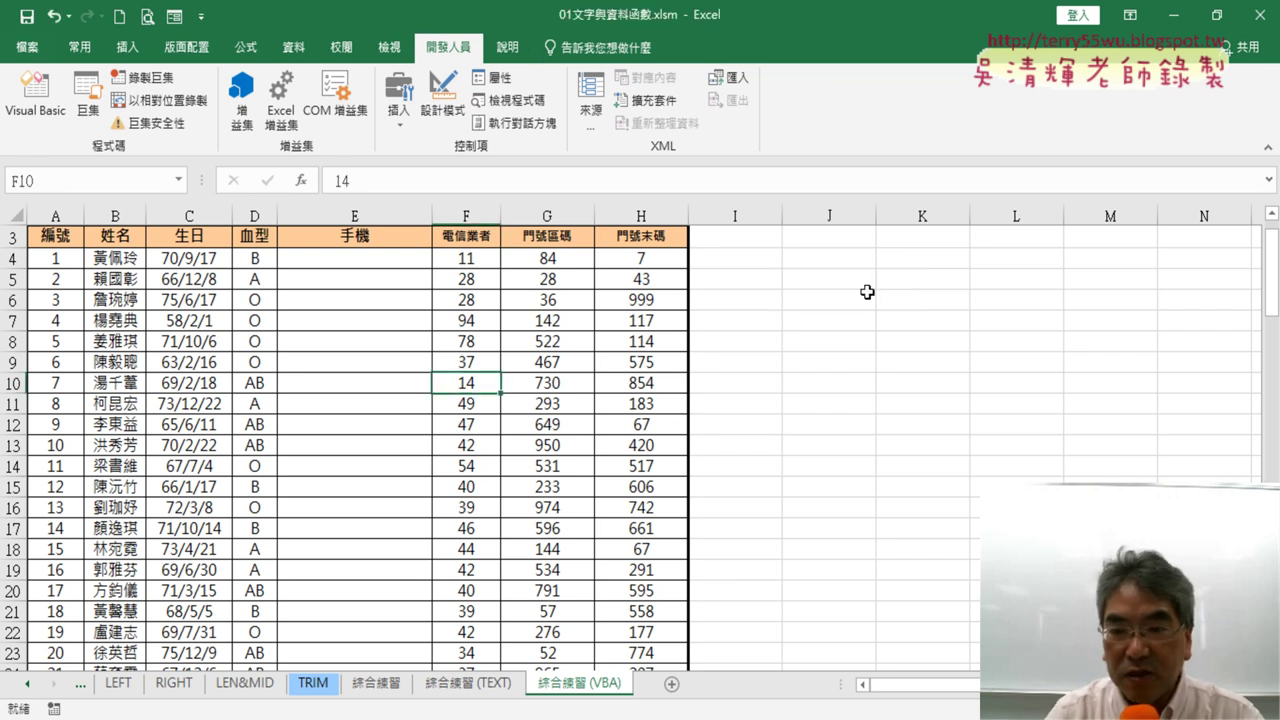
Step: Draw a new Form button beside the table and assign it the 手機 macro
{"action": "left_click", "coordinate": [400, 125]}
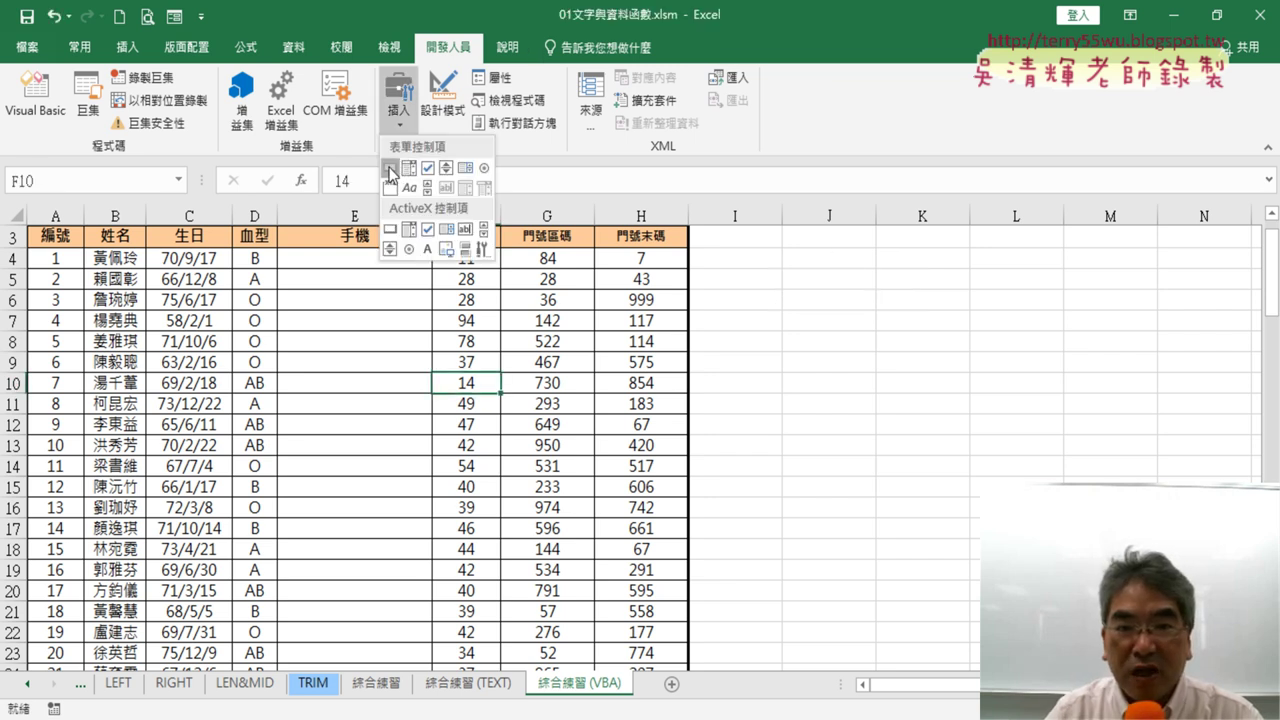
{"action": "left_click", "coordinate": [393, 172]}
{"action": "left_click_drag", "start_coordinate": [790, 270], "coordinate": [934, 299]}
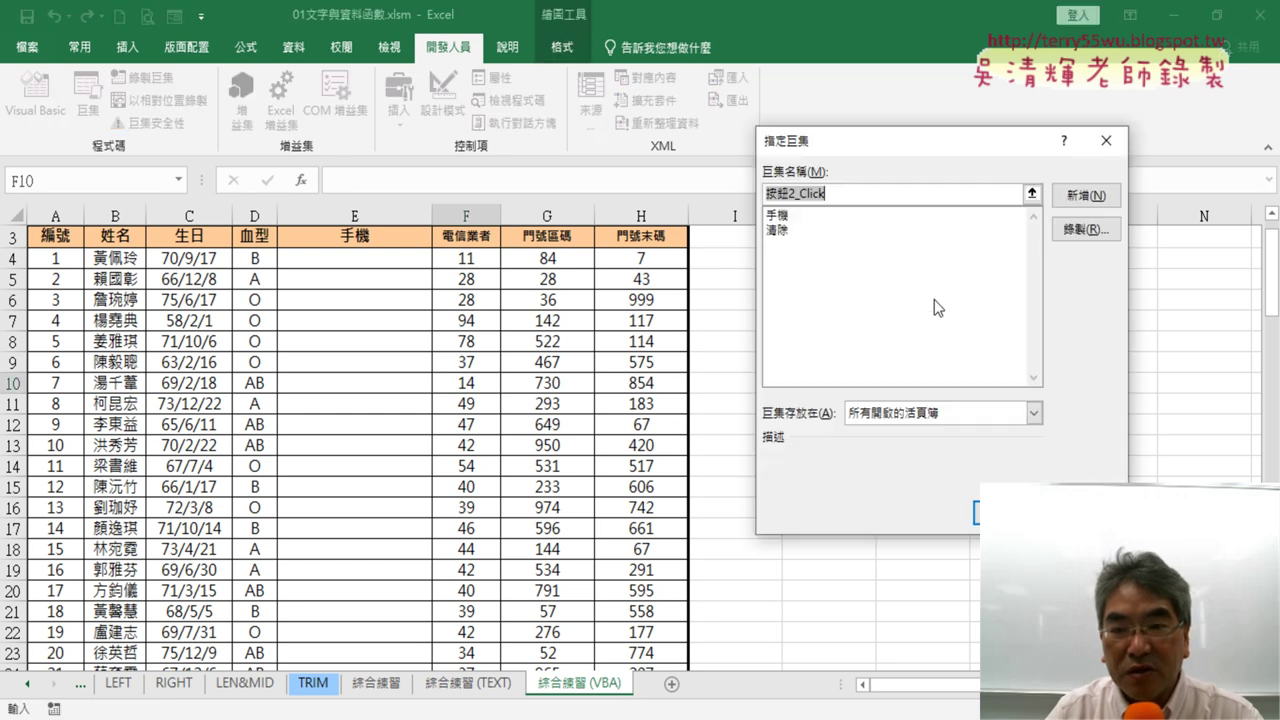
{"action": "left_click", "coordinate": [787, 216]}
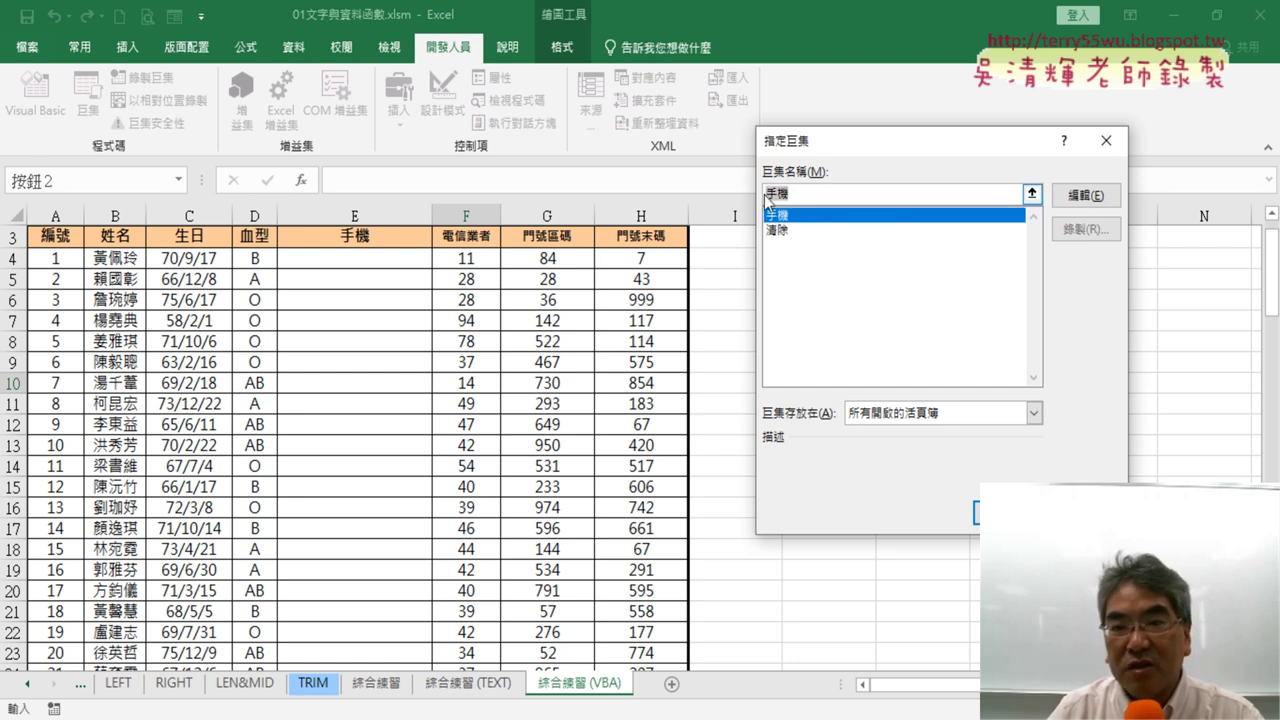
{"action": "double_click", "coordinate": [776, 194]}
{"action": "right_click", "coordinate": [777, 196]}
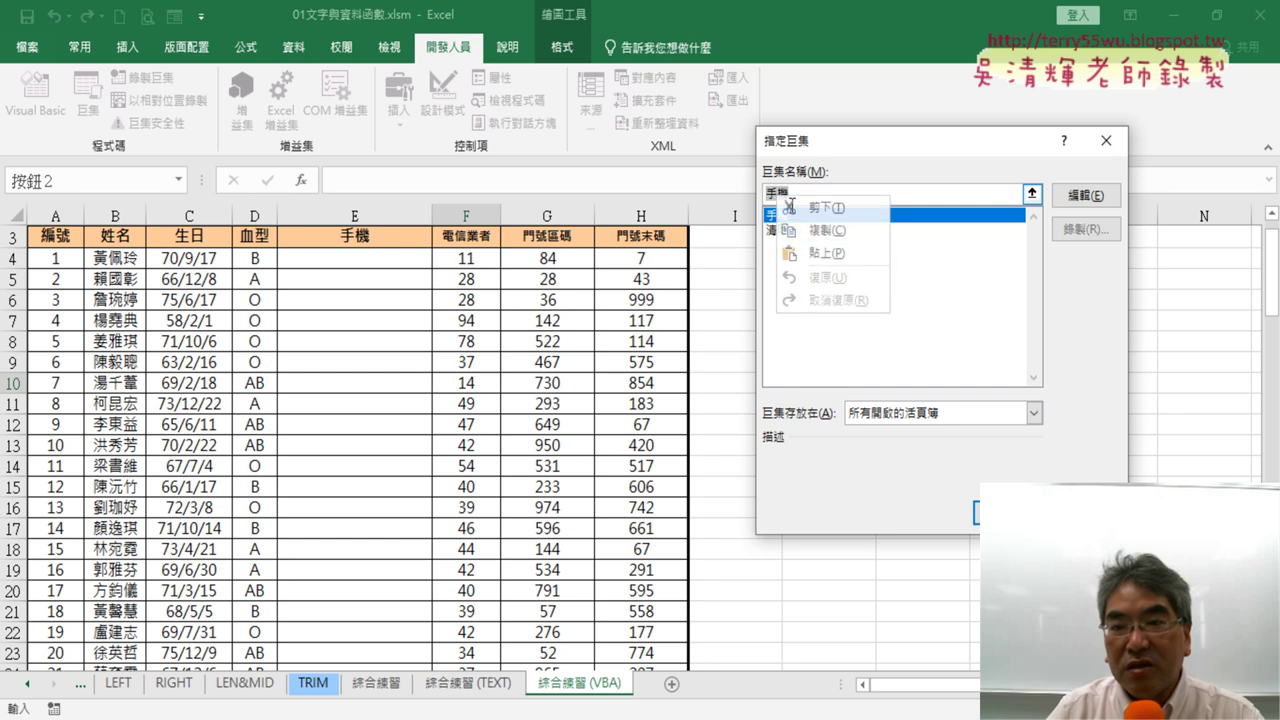
{"action": "left_click", "coordinate": [837, 233]}
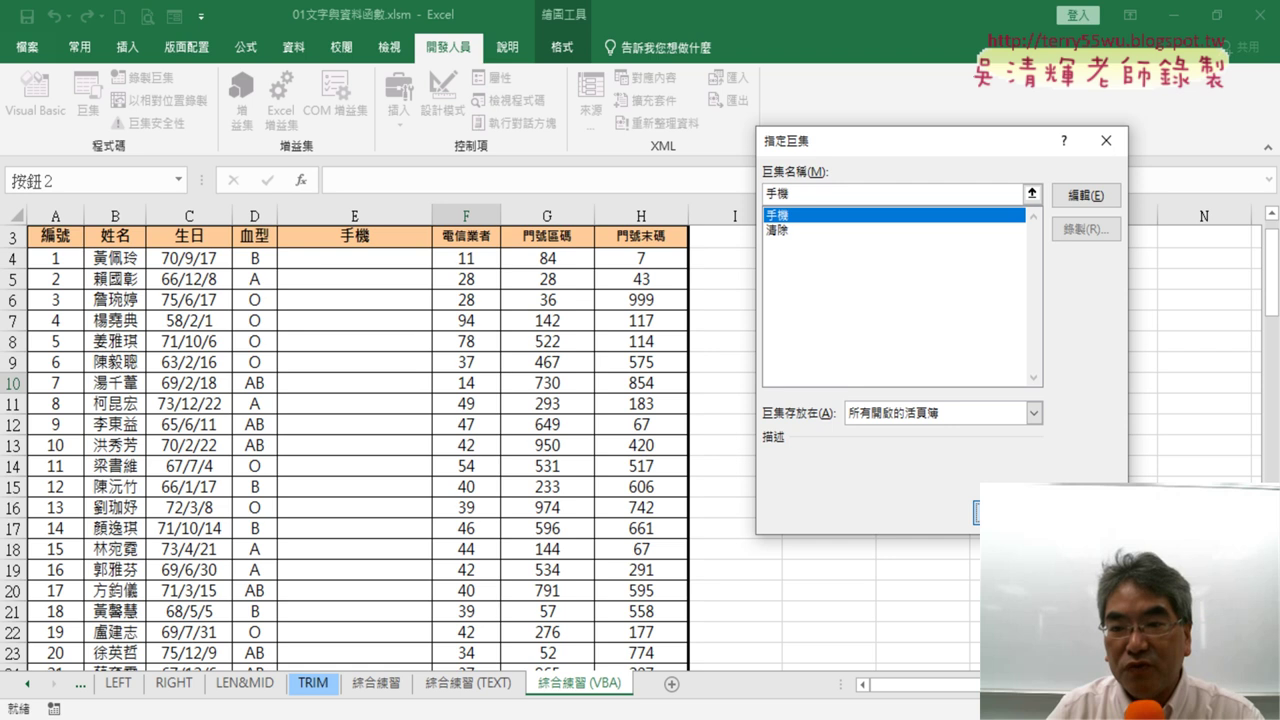
{"action": "key", "text": "Return"}
Step: Change the new button's caption to 手機
{"action": "left_click", "coordinate": [829, 277]}
{"action": "key", "text": "Delete"}
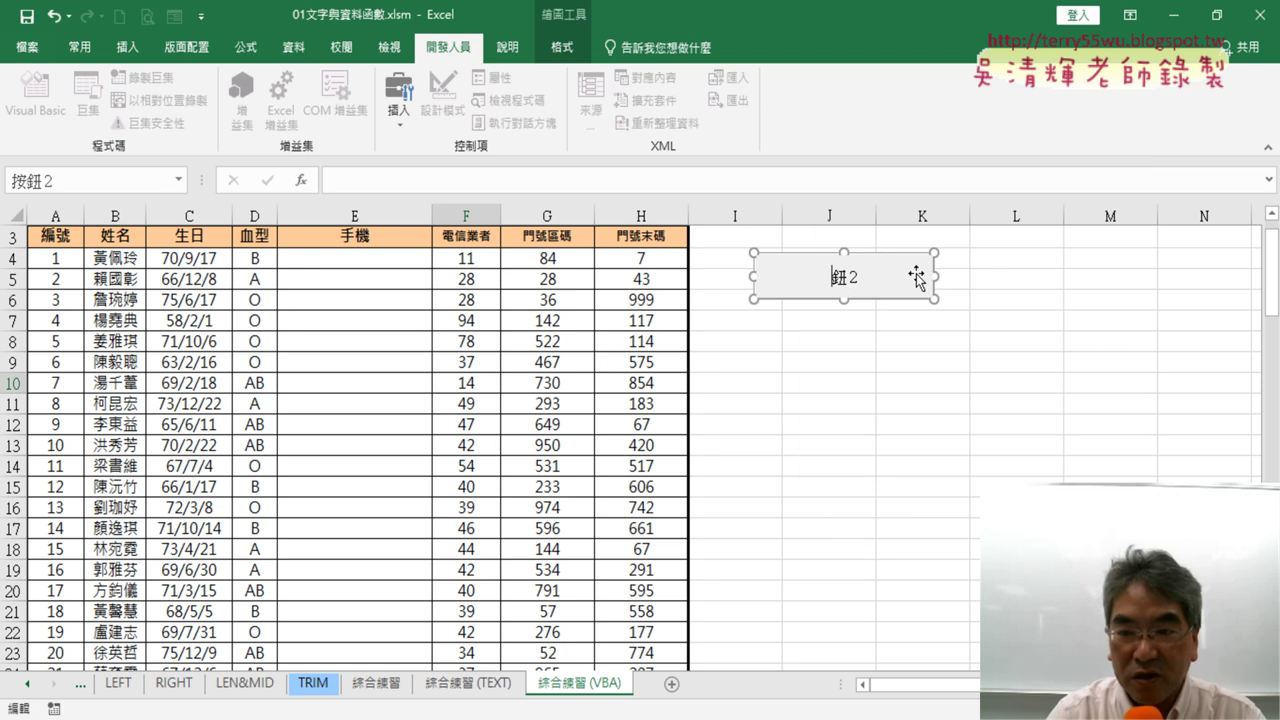
{"action": "key", "text": "Delete"}
{"action": "key", "text": "Delete"}
{"action": "type", "text": "手機"}
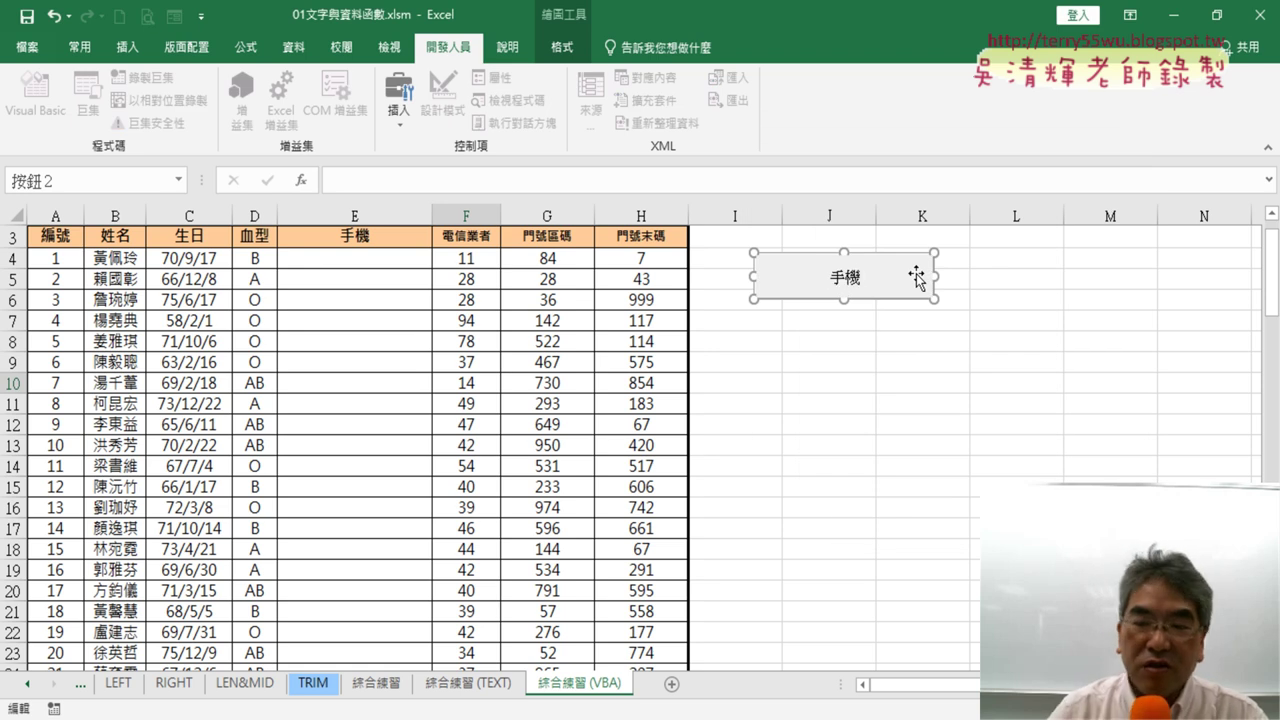
{"action": "left_click", "coordinate": [930, 360]}
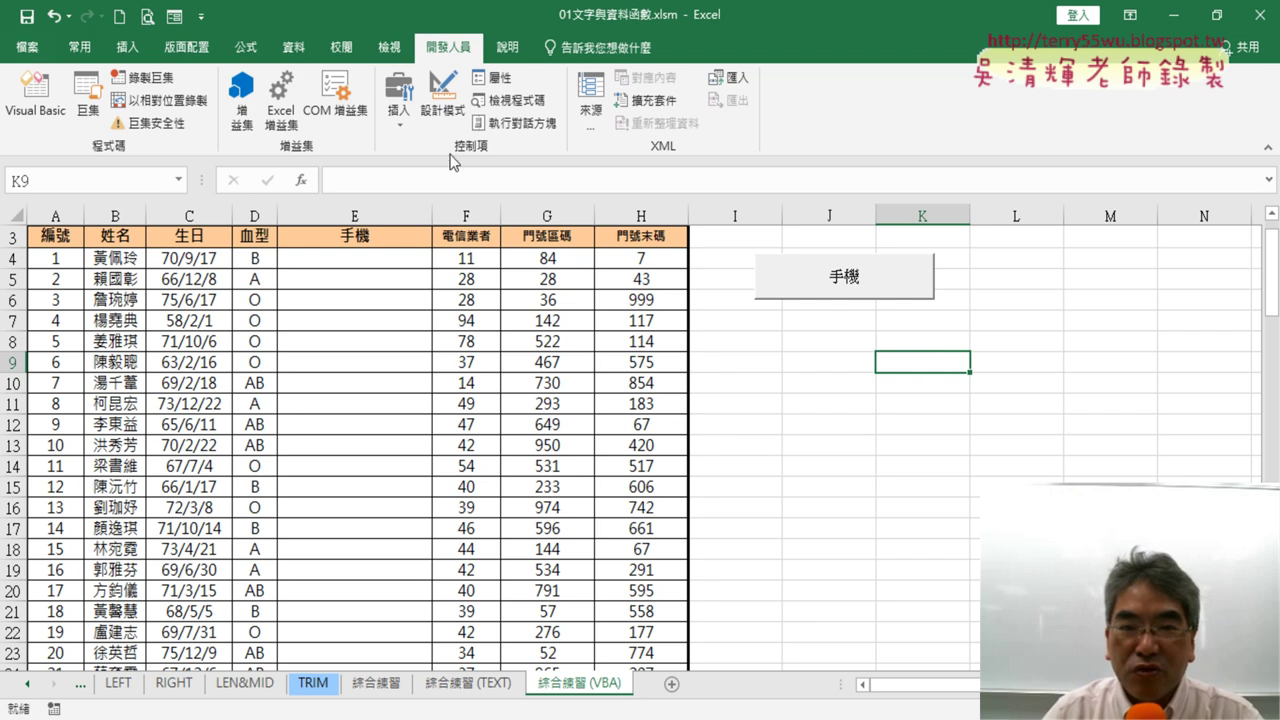
Step: Add a second Form button below 手機, assigned to the 清除 macro and captioned 清除
{"action": "left_click", "coordinate": [389, 120]}
{"action": "left_click", "coordinate": [390, 169]}
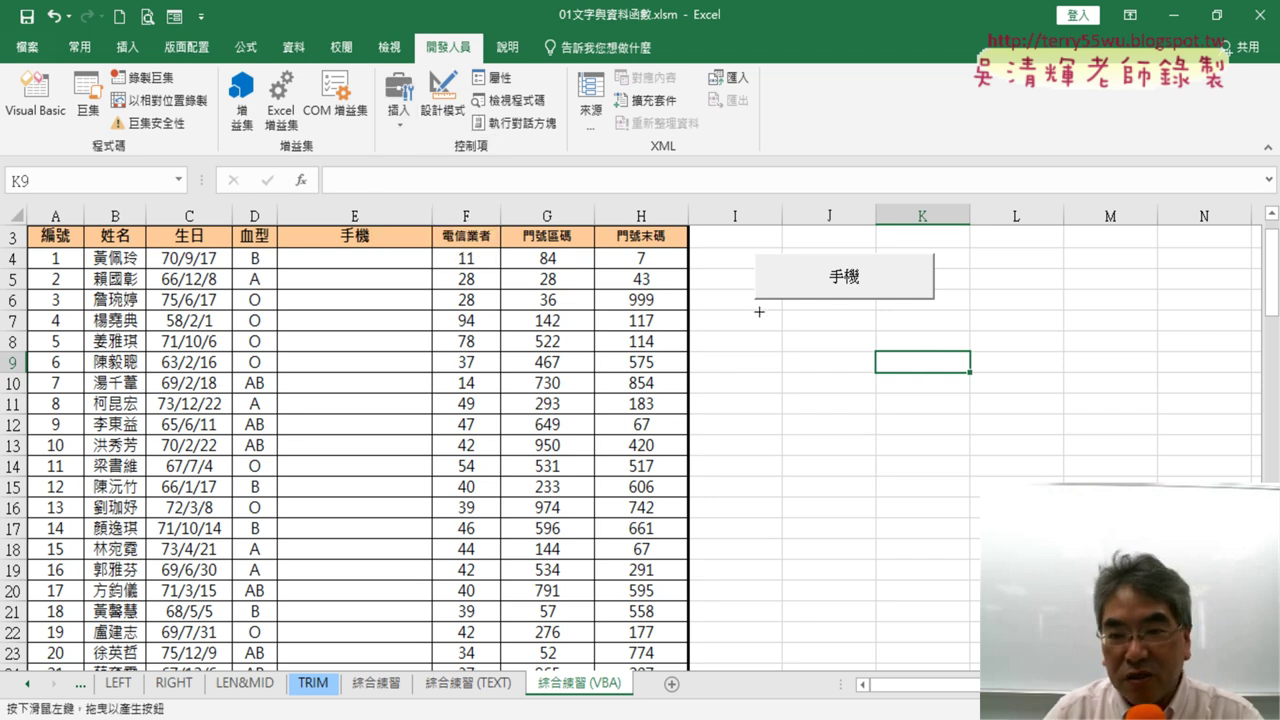
{"action": "left_click_drag", "start_coordinate": [759, 312], "coordinate": [932, 361]}
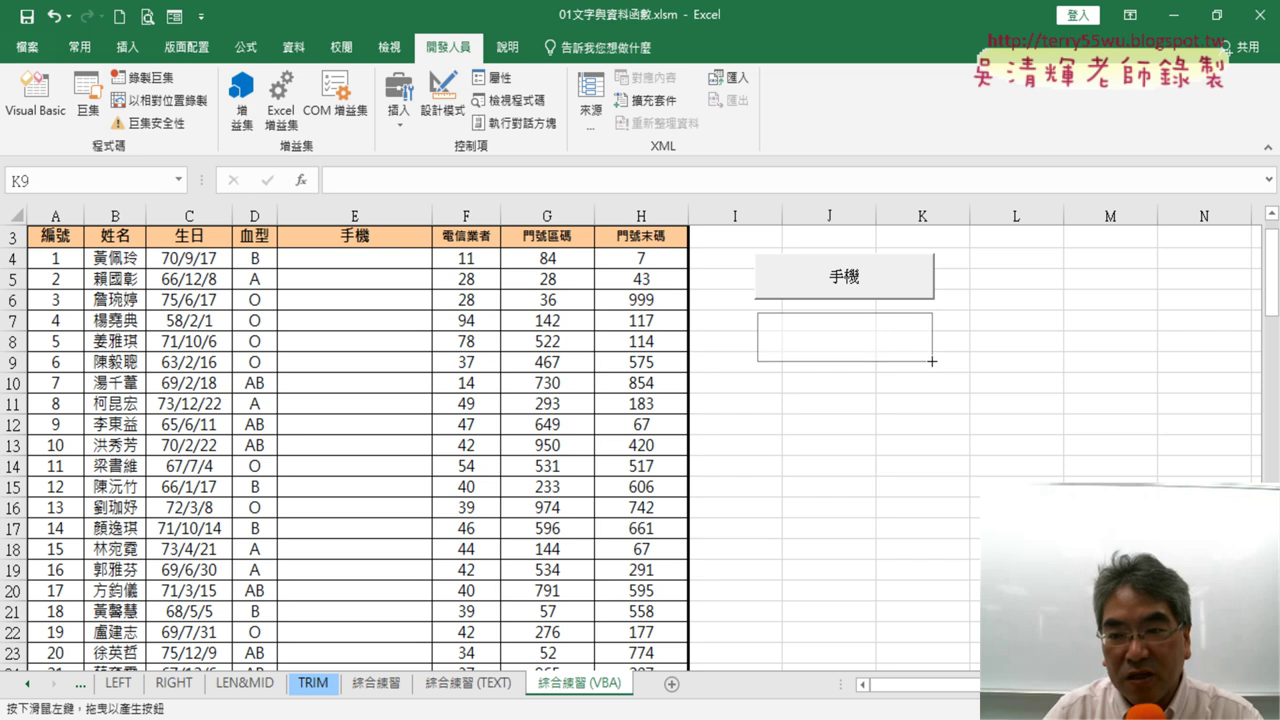
{"action": "left_click_drag", "start_coordinate": [932, 361], "coordinate": [921, 362]}
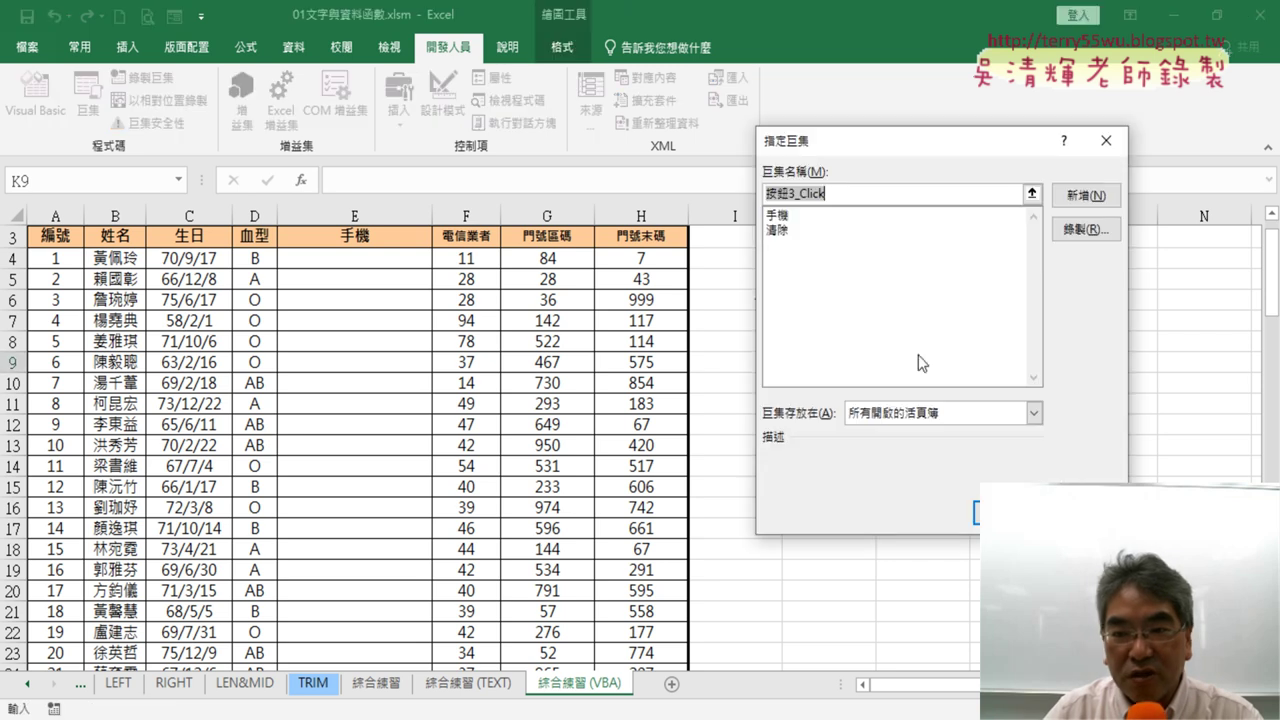
{"action": "left_click", "coordinate": [800, 230]}
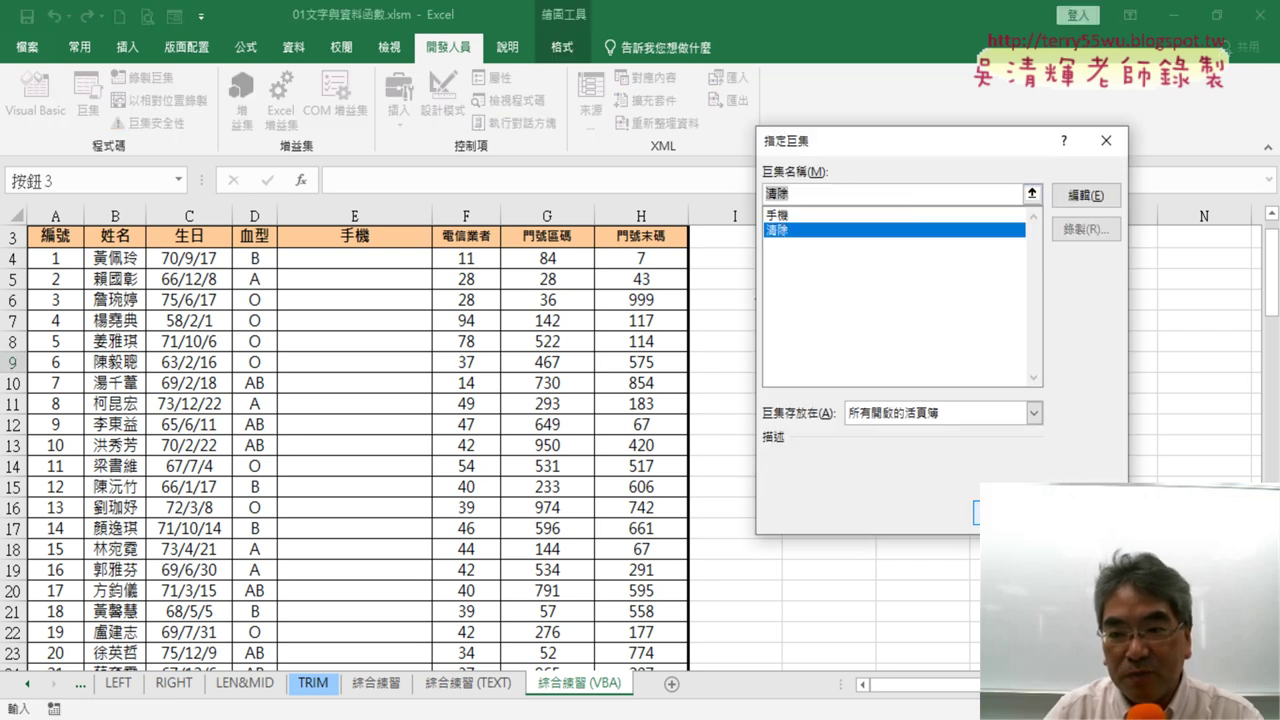
{"action": "left_click", "coordinate": [1010, 512]}
{"action": "left_click", "coordinate": [826, 336]}
{"action": "key", "text": "Delete"}
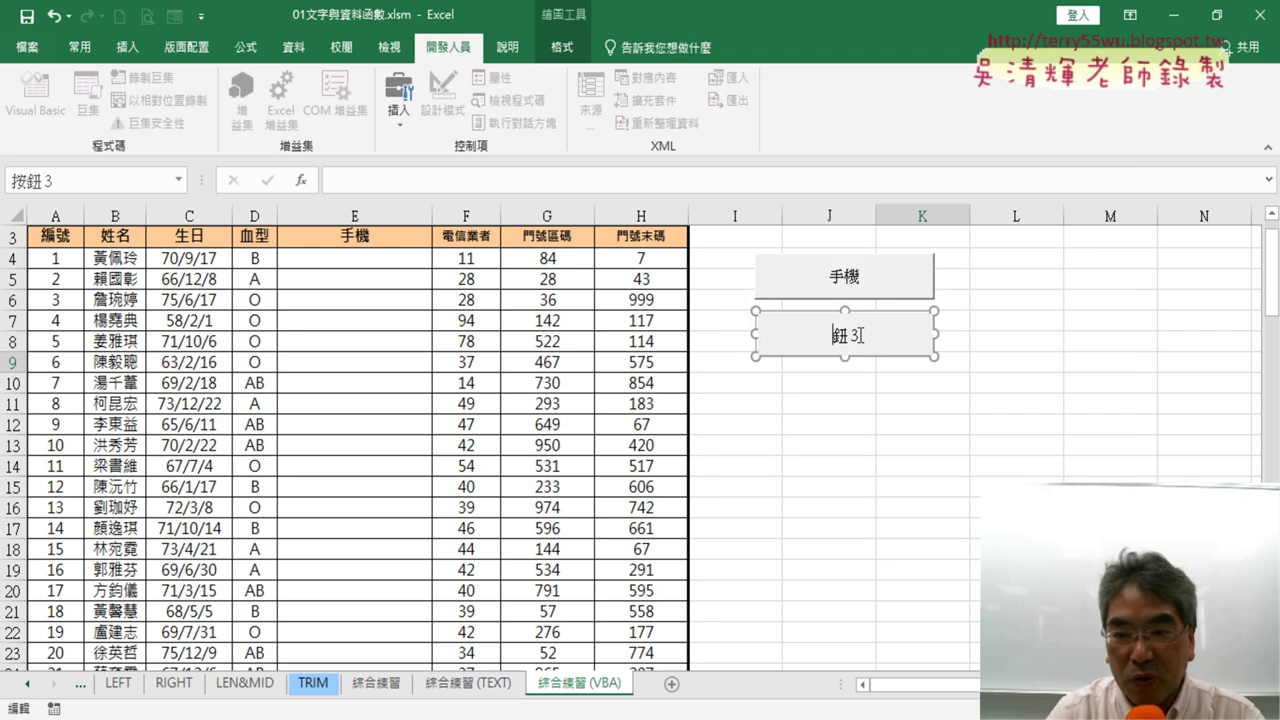
{"action": "type", "text": "清除"}
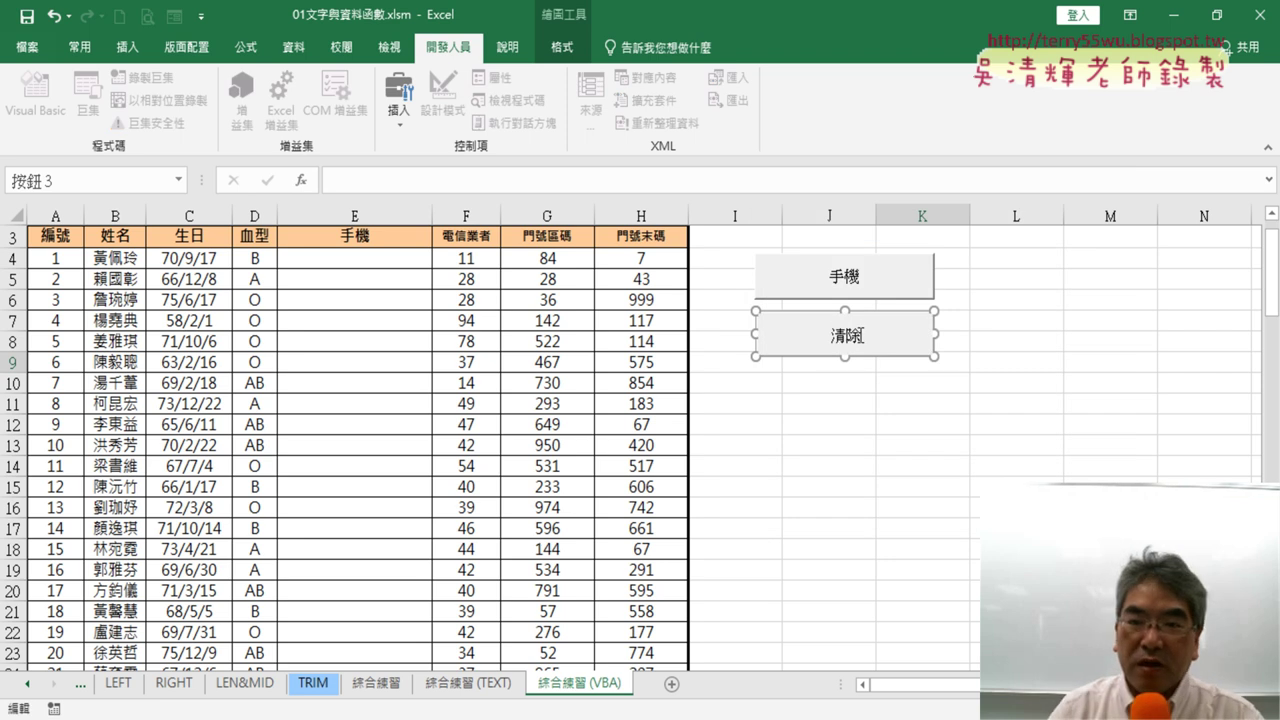
{"action": "left_click", "coordinate": [913, 397]}
Step: Test by clicking 手機 and 清除 alternately, ending with column E empty
{"action": "left_click", "coordinate": [876, 280]}
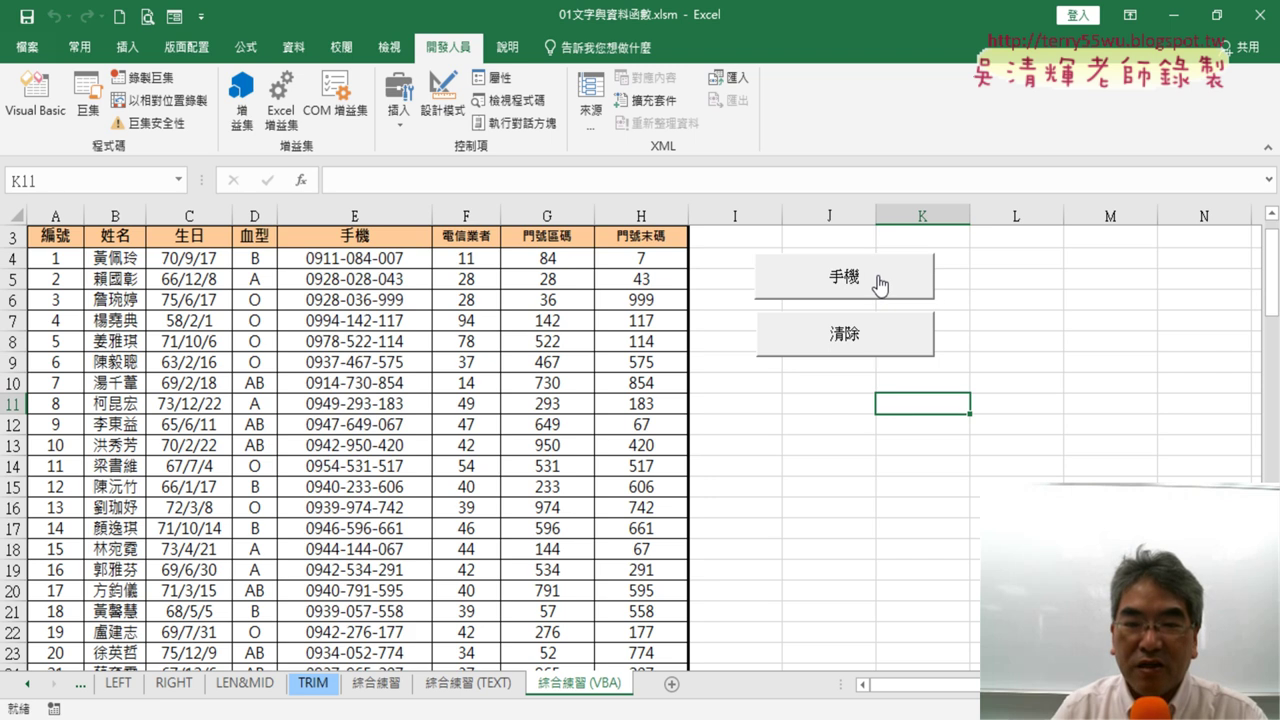
{"action": "left_click", "coordinate": [877, 338]}
{"action": "left_click", "coordinate": [874, 274]}
{"action": "left_click", "coordinate": [858, 335]}
{"action": "left_click", "coordinate": [858, 278]}
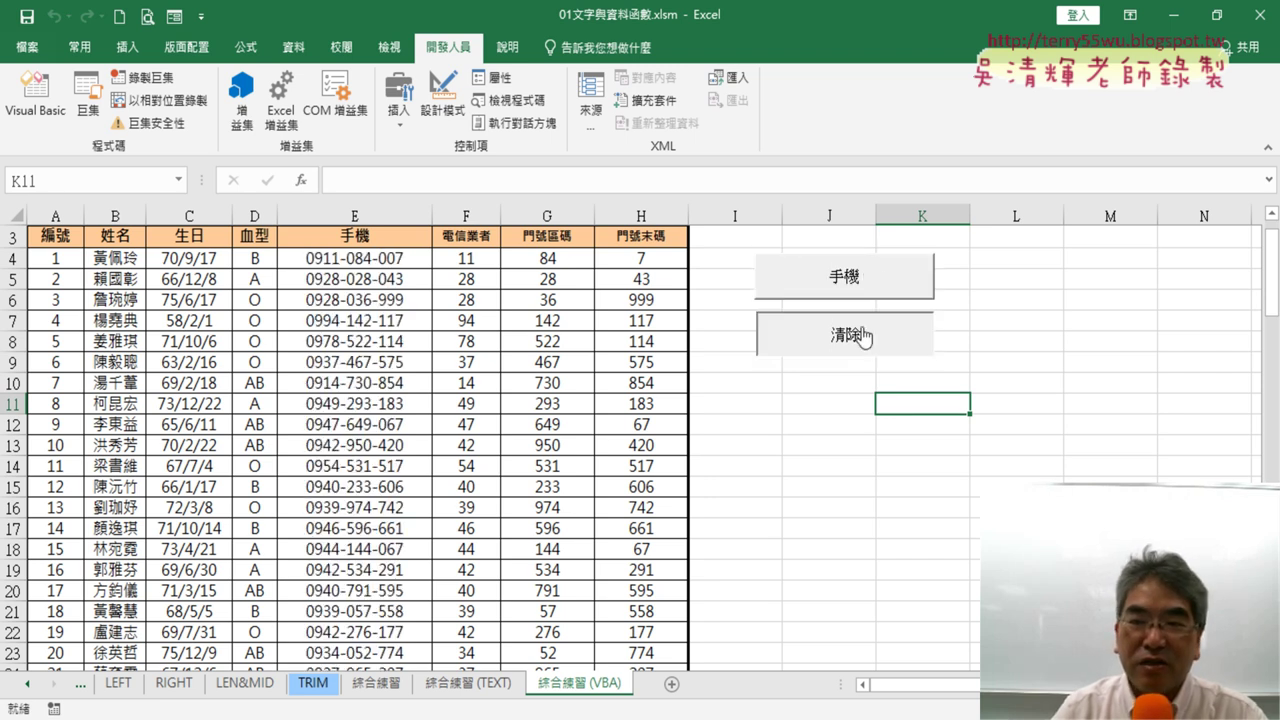
{"action": "left_click", "coordinate": [858, 337]}
{"action": "left_click", "coordinate": [858, 278]}
{"action": "left_click", "coordinate": [858, 335]}
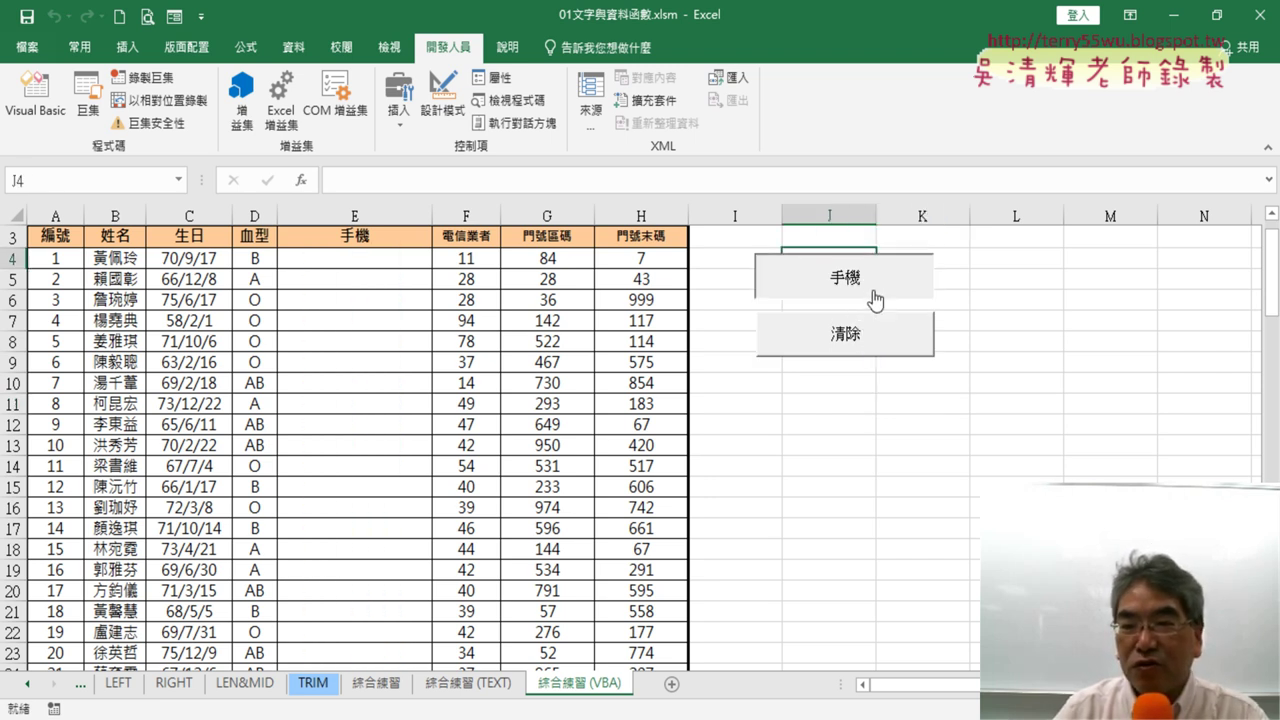
{"action": "left_click", "coordinate": [878, 273]}
{"action": "left_click", "coordinate": [887, 287]}
{"action": "left_click", "coordinate": [860, 338]}
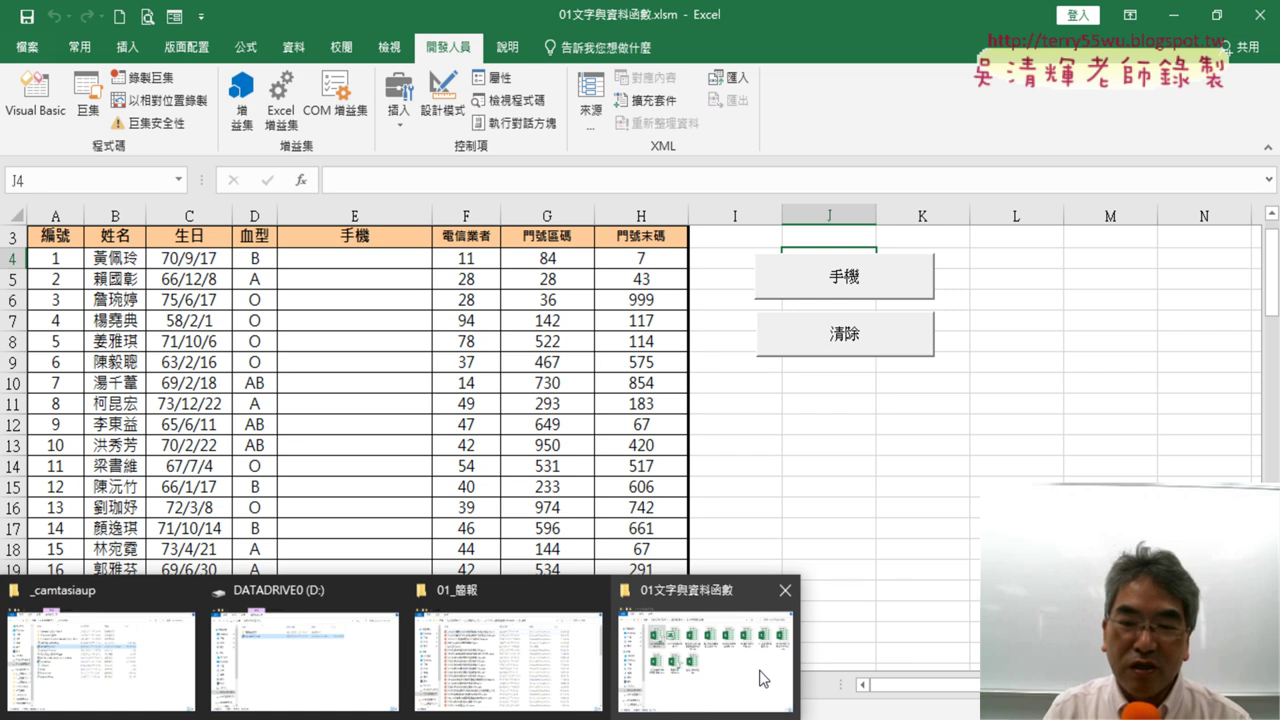
Step: Bring the 01文字與資料函數 folder forward and open 151擷取括弧中字串.xlsx
{"action": "left_click", "coordinate": [760, 668]}
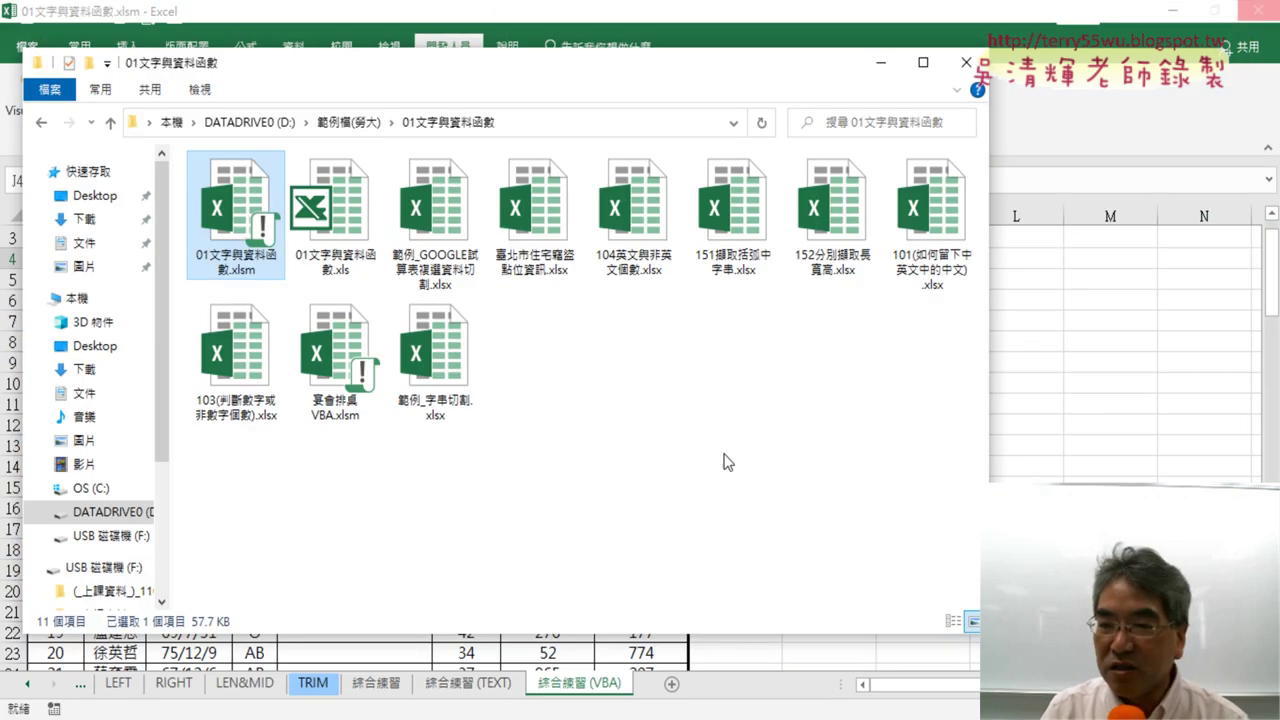
{"action": "left_click", "coordinate": [735, 262]}
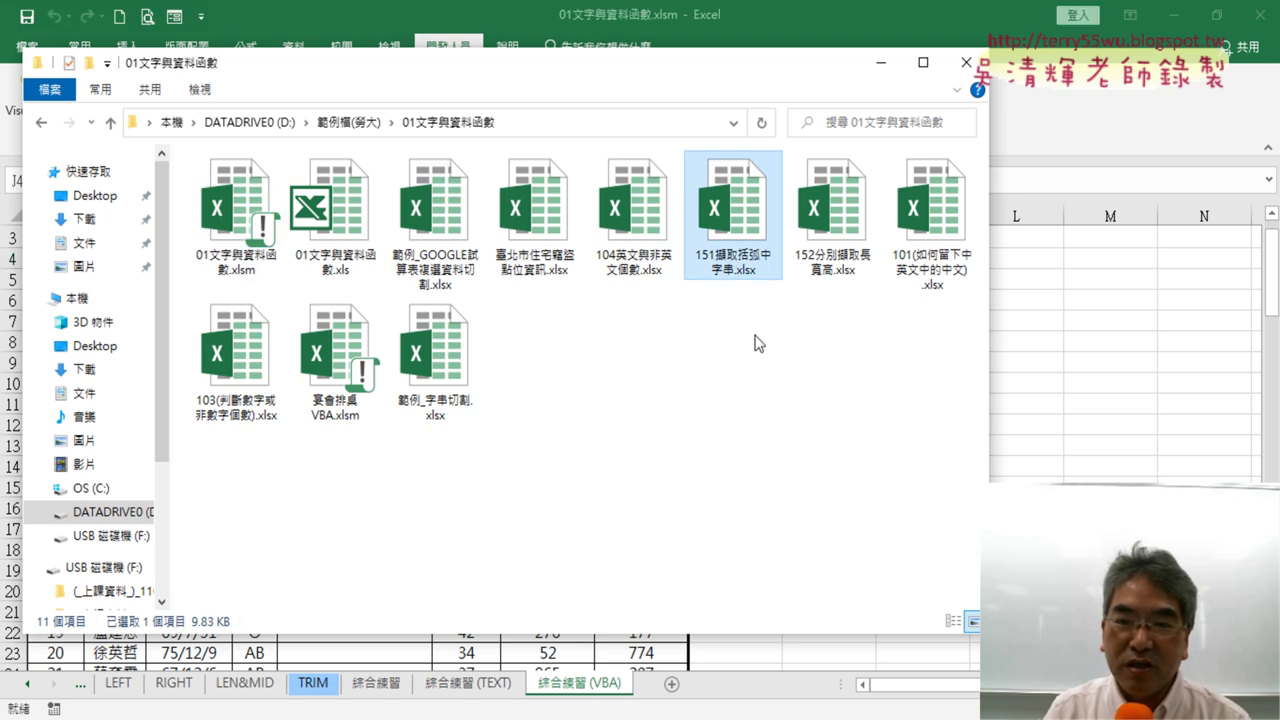
{"action": "double_click", "coordinate": [740, 230]}
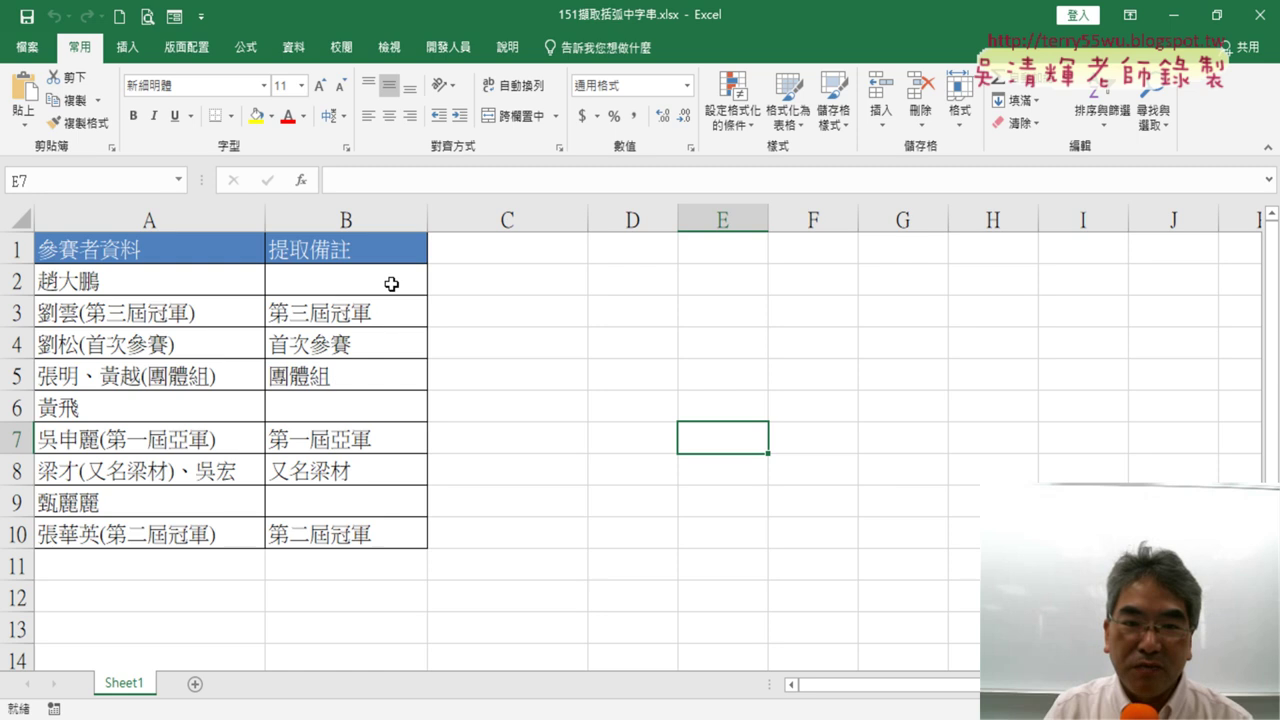
Step: Clear the extraction formulas from B2:B10, undoing once to review them, then select B2
{"action": "left_click_drag", "start_coordinate": [391, 284], "coordinate": [388, 534]}
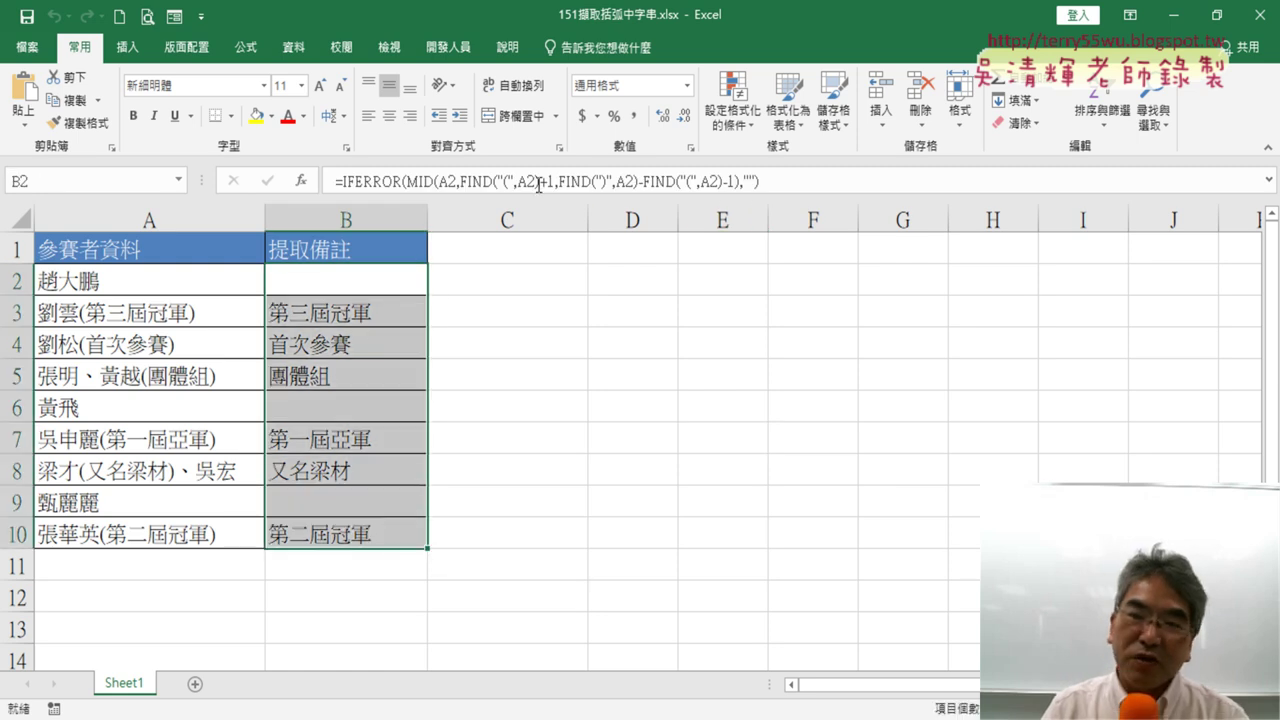
{"action": "key", "text": "Delete"}
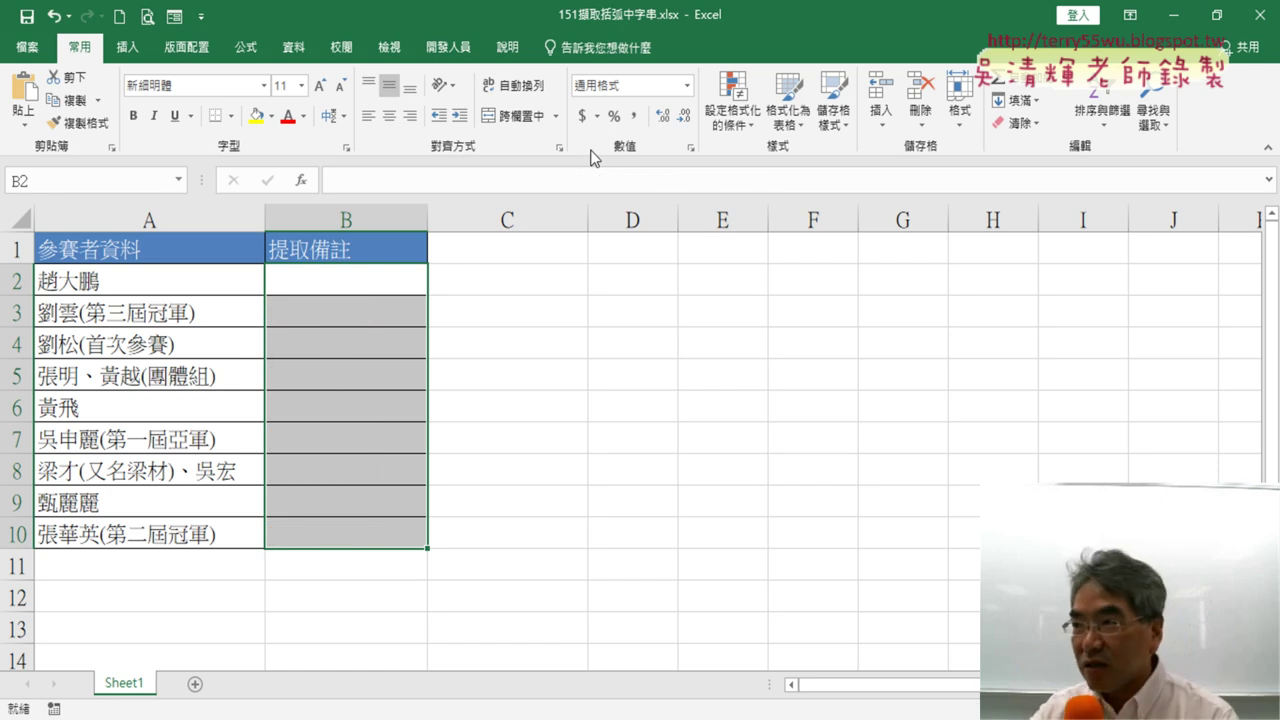
{"action": "key", "text": "ctrl+z"}
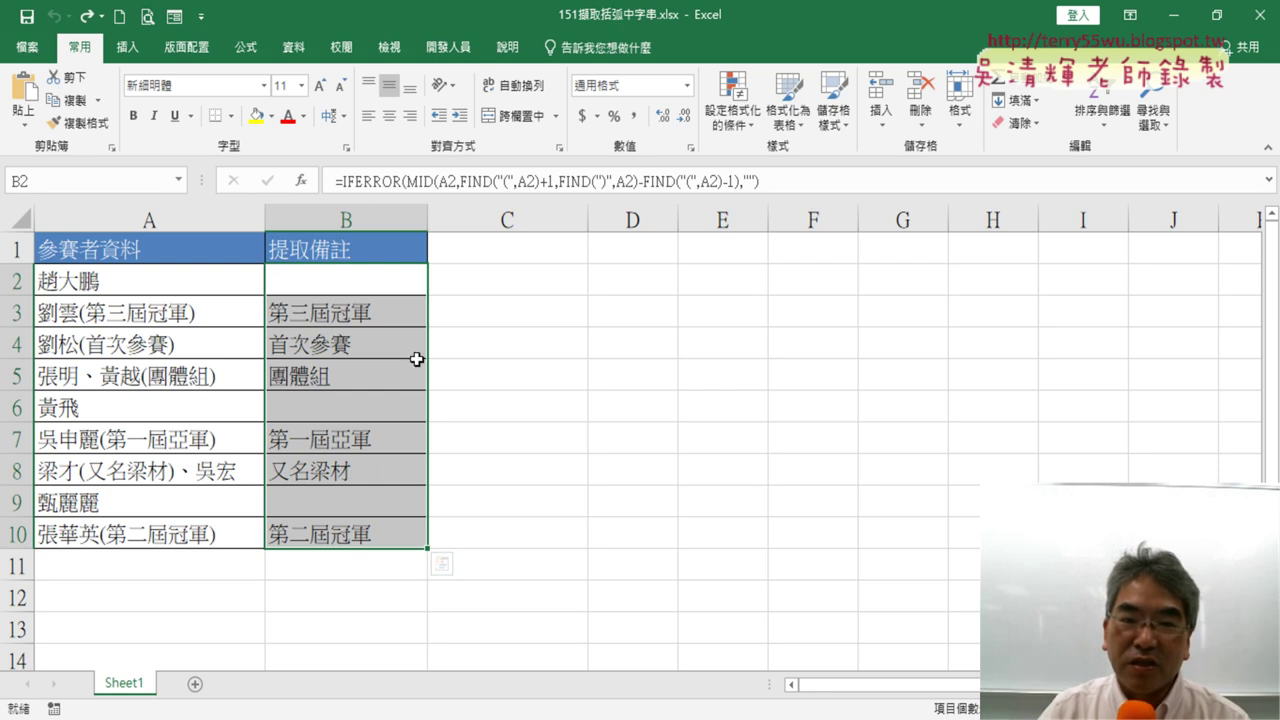
{"action": "key", "text": "Delete"}
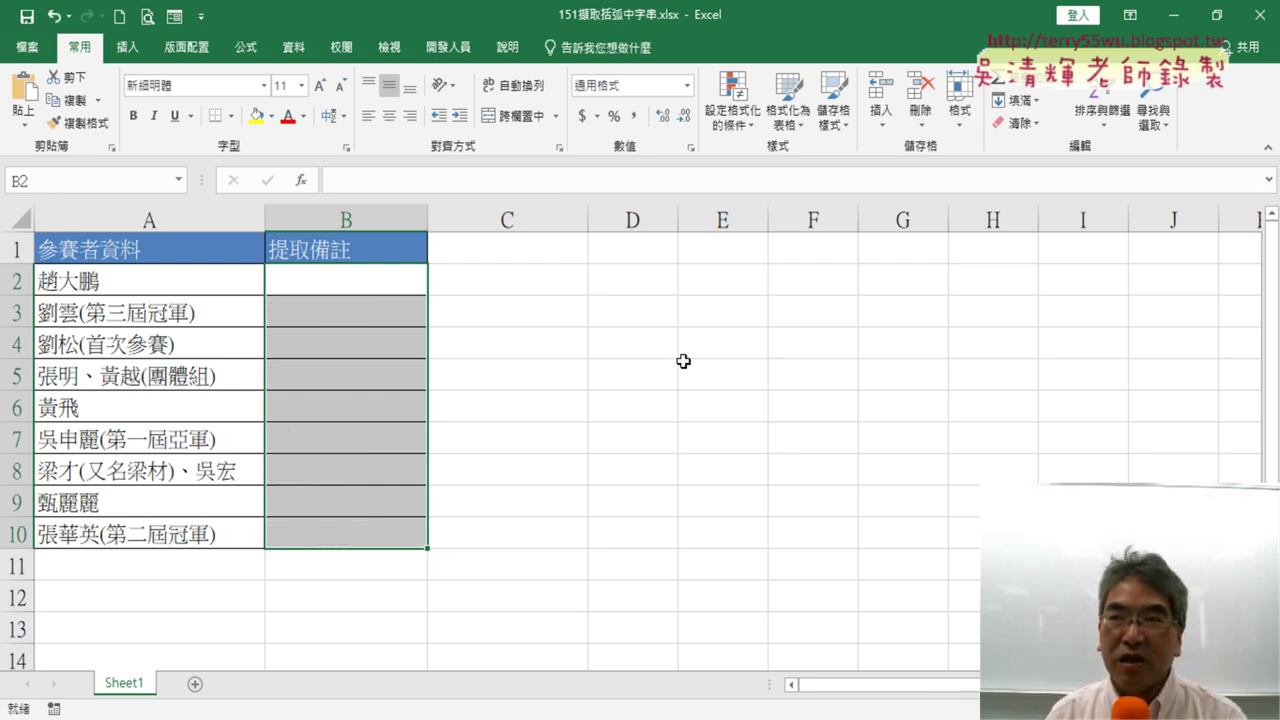
{"action": "left_click", "coordinate": [378, 286]}
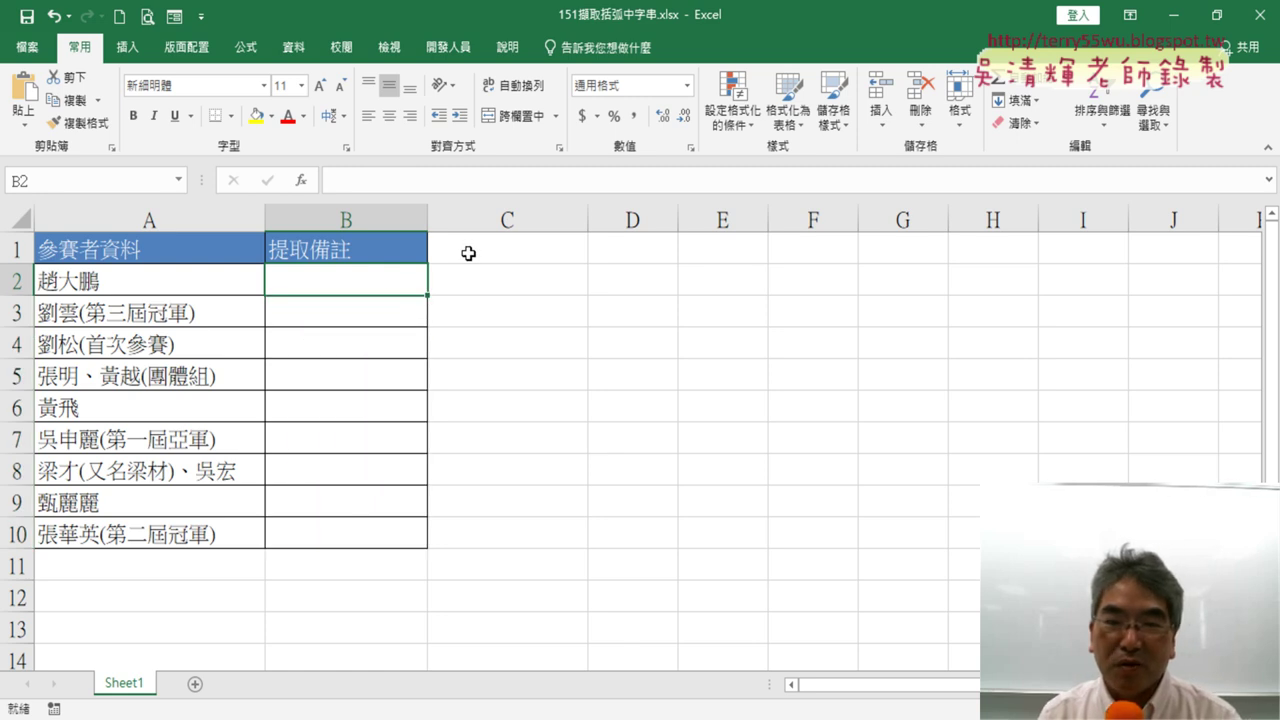